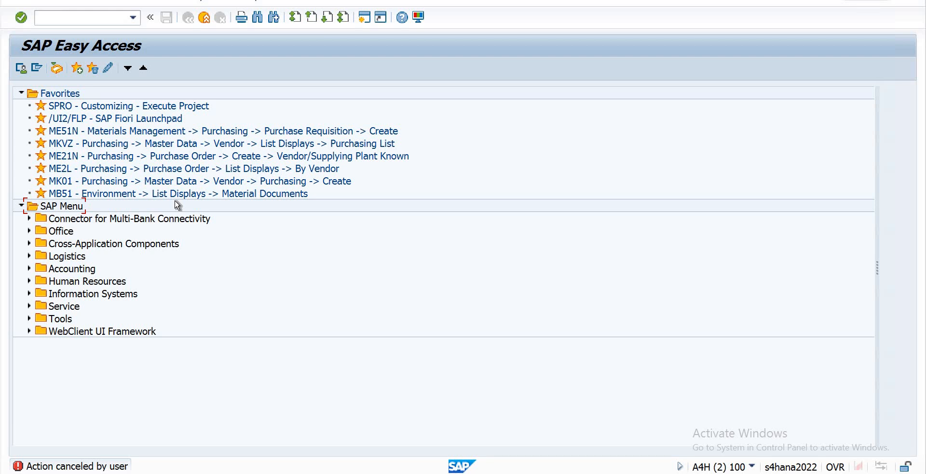
Step: Open the FB60 vendor invoice entry under Financial Accounting, Accounts Payable, Document Entry
{"action": "left_click", "coordinate": [29, 269]}
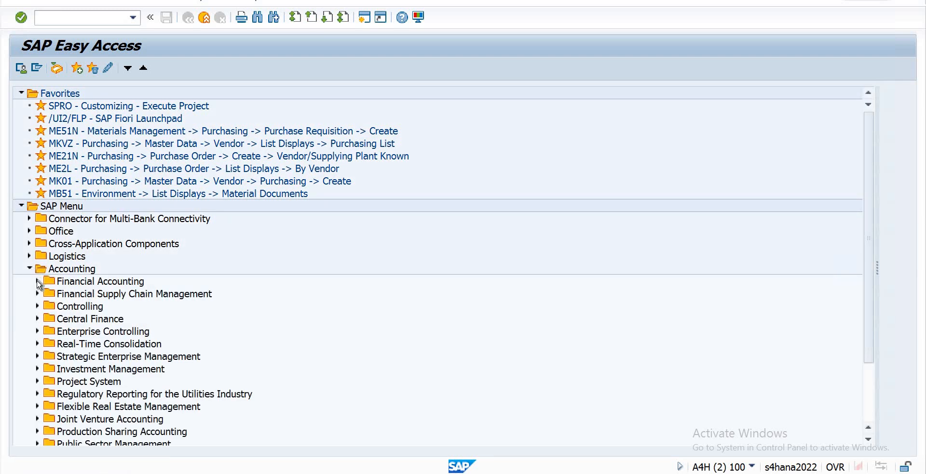
{"action": "left_click", "coordinate": [37, 282]}
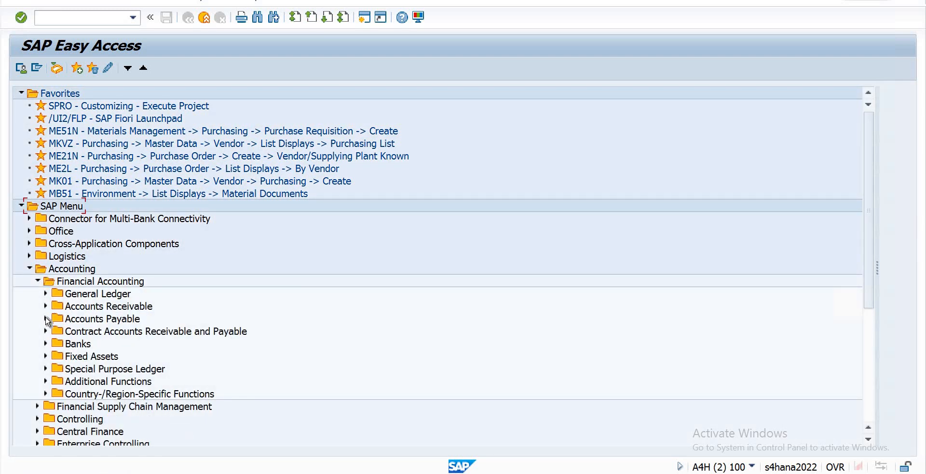
{"action": "left_click", "coordinate": [46, 320]}
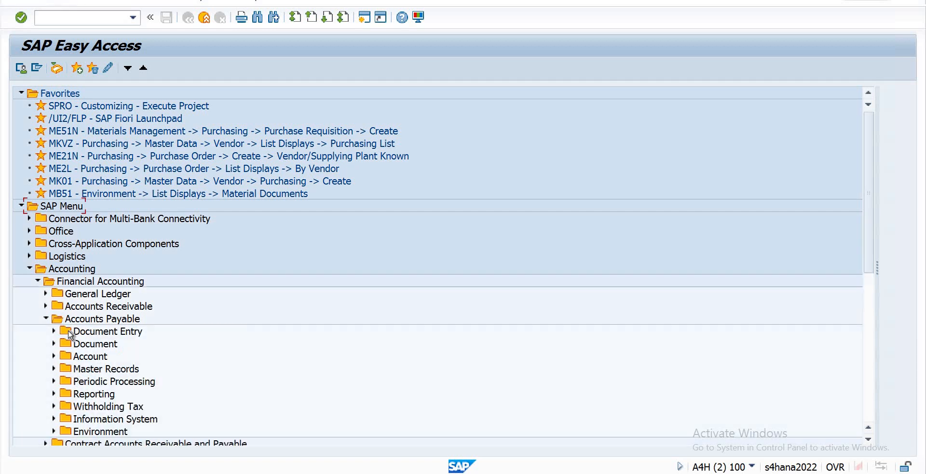
{"action": "left_click", "coordinate": [53, 332]}
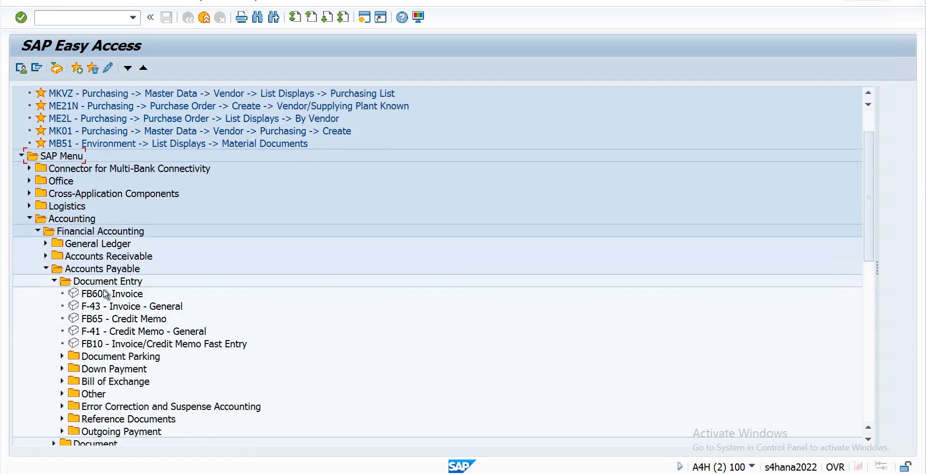
{"action": "left_click", "coordinate": [101, 296]}
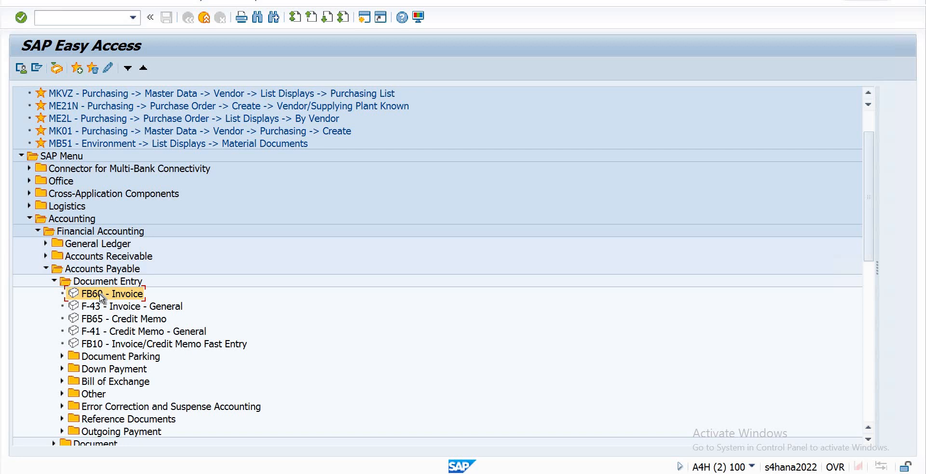
{"action": "double_click", "coordinate": [98, 295]}
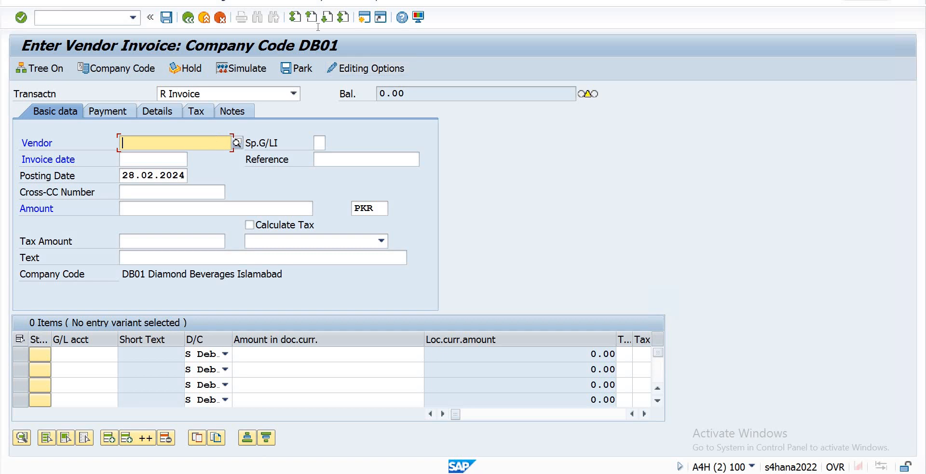
Step: In a new session, run the MKVZ purchasing list of suppliers for purchasing organization POD1
{"action": "left_click", "coordinate": [363, 18]}
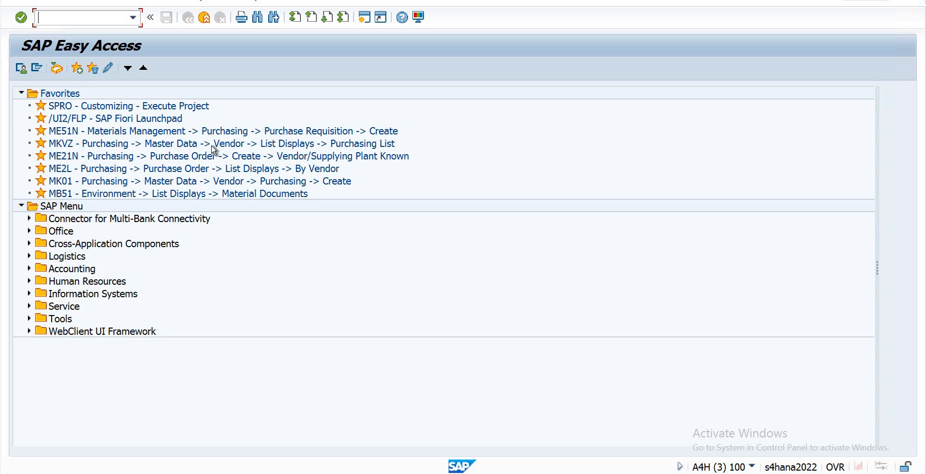
{"action": "left_click", "coordinate": [60, 144]}
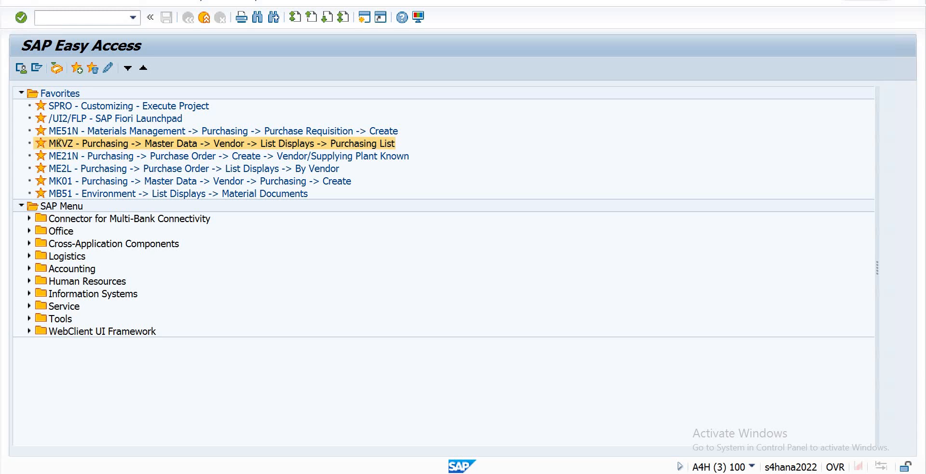
{"action": "double_click", "coordinate": [59, 143]}
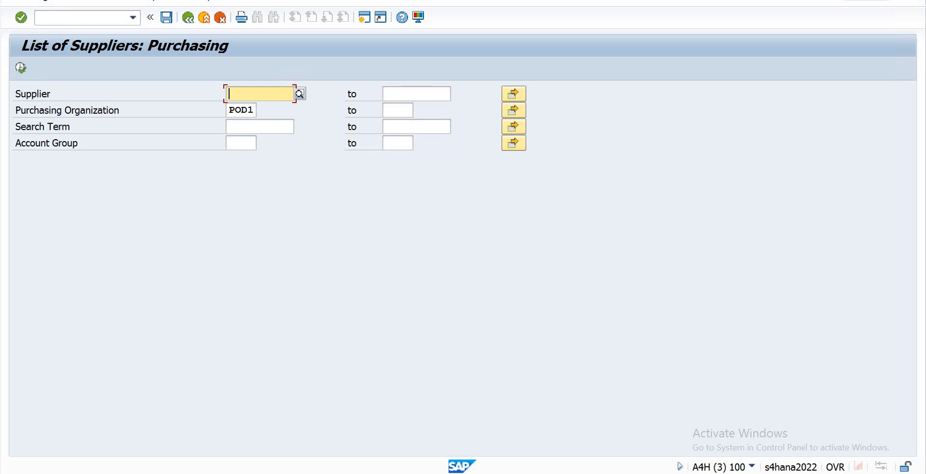
{"action": "left_click", "coordinate": [21, 69]}
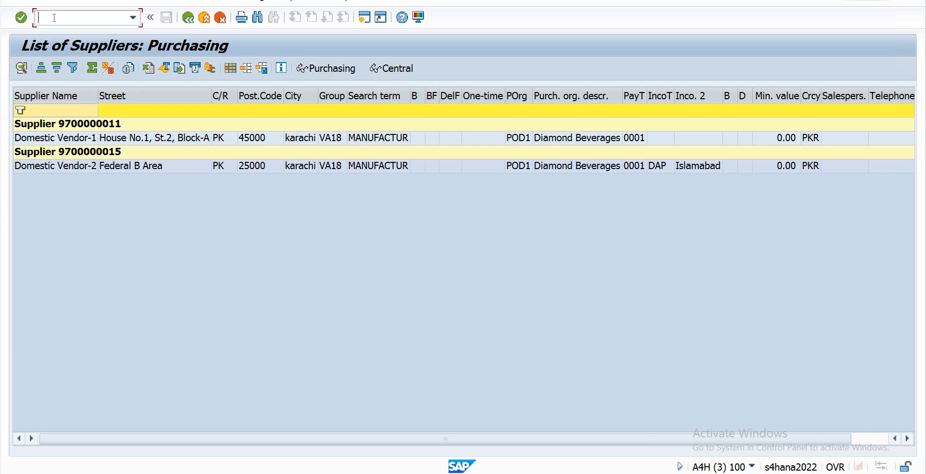
Step: Leave the supplier list and open Domestic Vendor-2 for changing with transaction mk02 in purchasing organization POD1
{"action": "type", "text": "/n"}
{"action": "key", "text": "Return"}
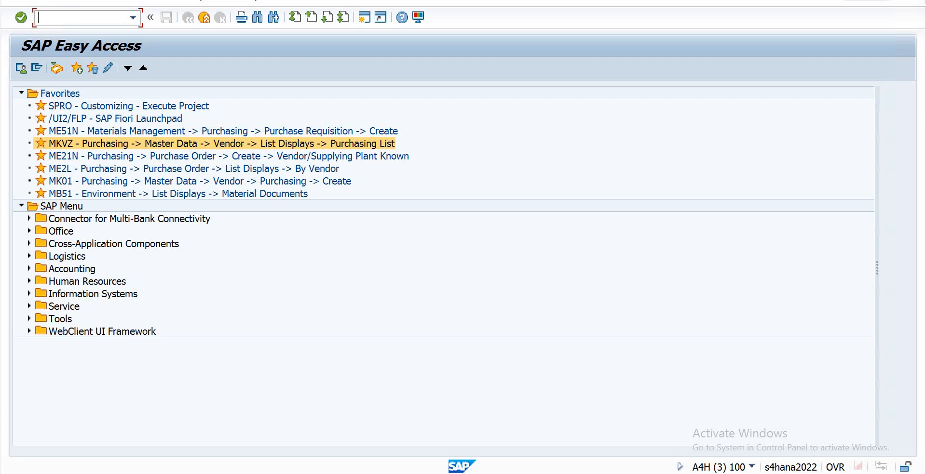
{"action": "type", "text": "mk02"}
{"action": "key", "text": "Return"}
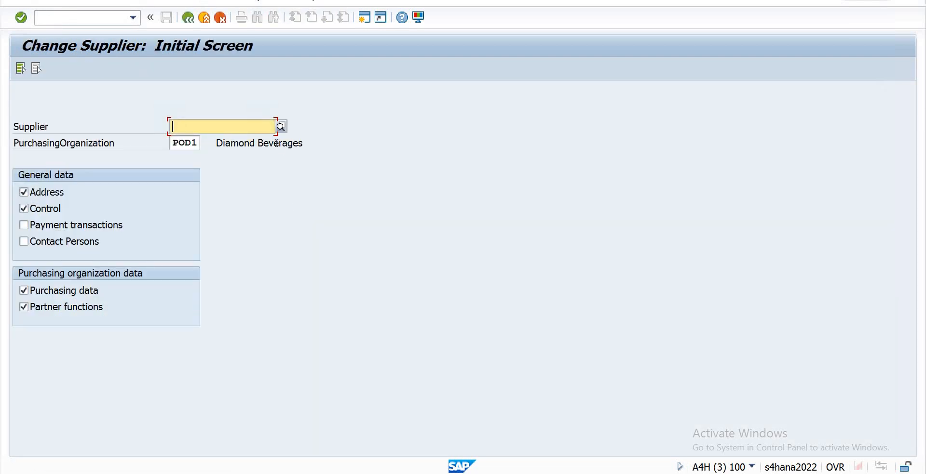
{"action": "type", "text": "9"}
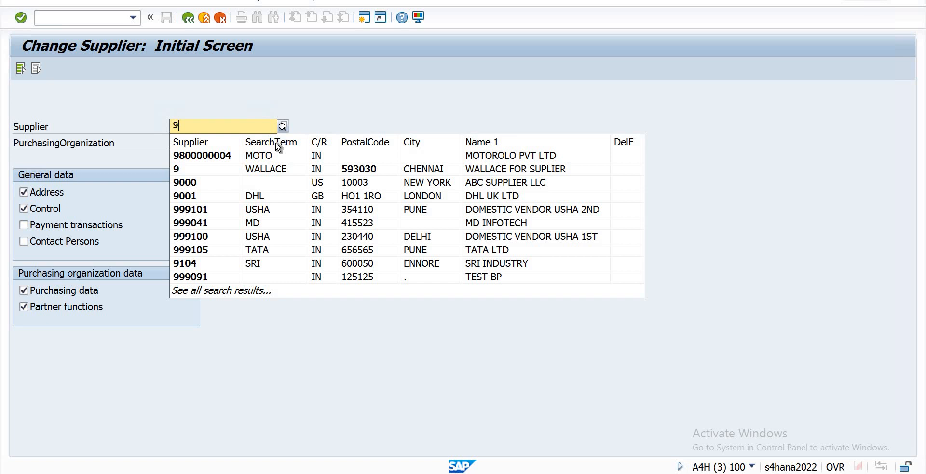
{"action": "type", "text": "700"}
{"action": "key", "text": "super+d"}
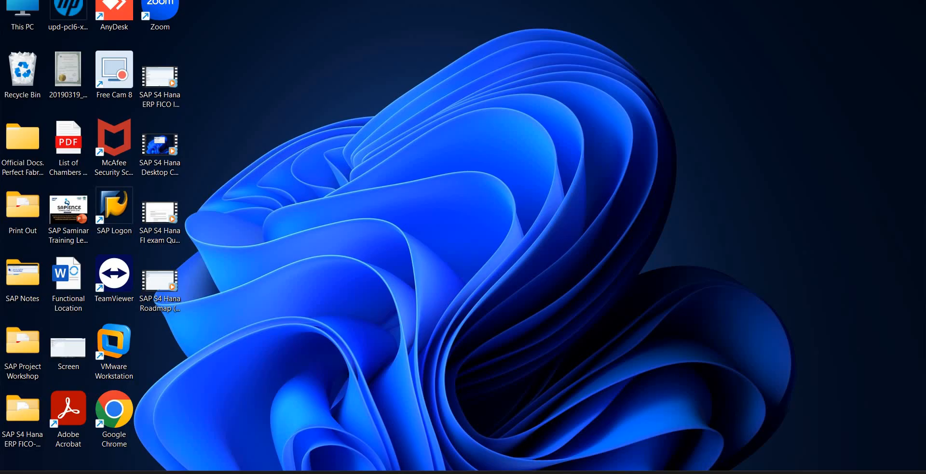
{"action": "left_click", "coordinate": [555, 473]}
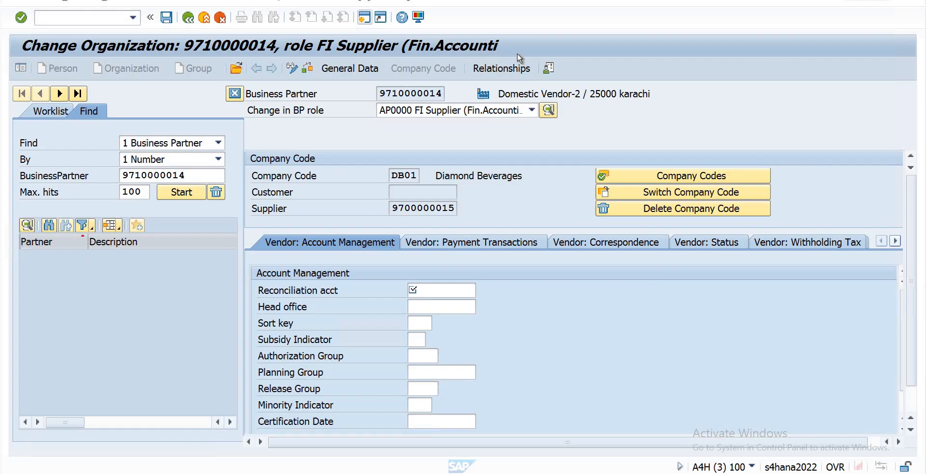
Step: Reselect the AP0000 FI Supplier role for Domestic Vendor-2 and exit the business partner without saving
{"action": "left_click", "coordinate": [531, 110]}
{"action": "left_click", "coordinate": [282, 118]}
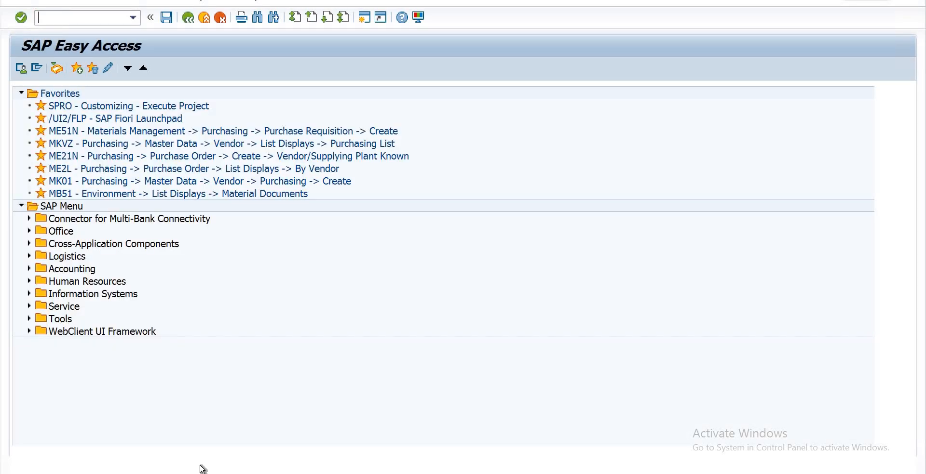
{"action": "mouse_move", "coordinate": [201, 467]}
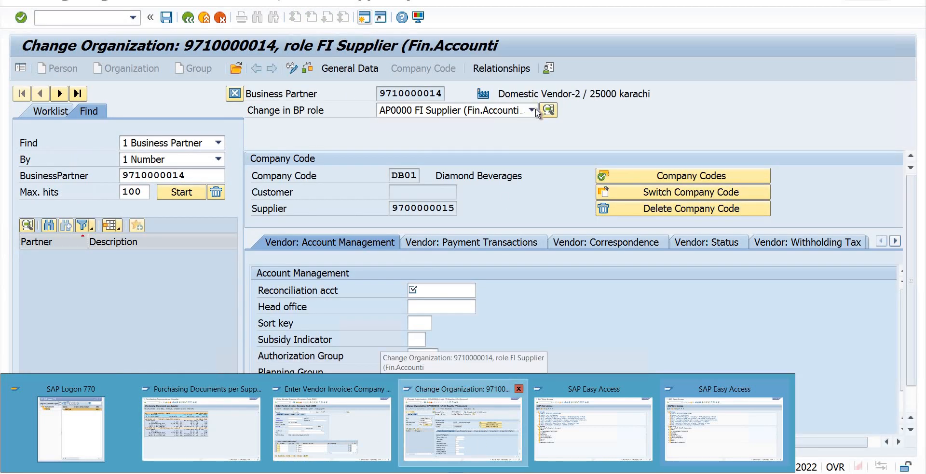
{"action": "left_click", "coordinate": [457, 417]}
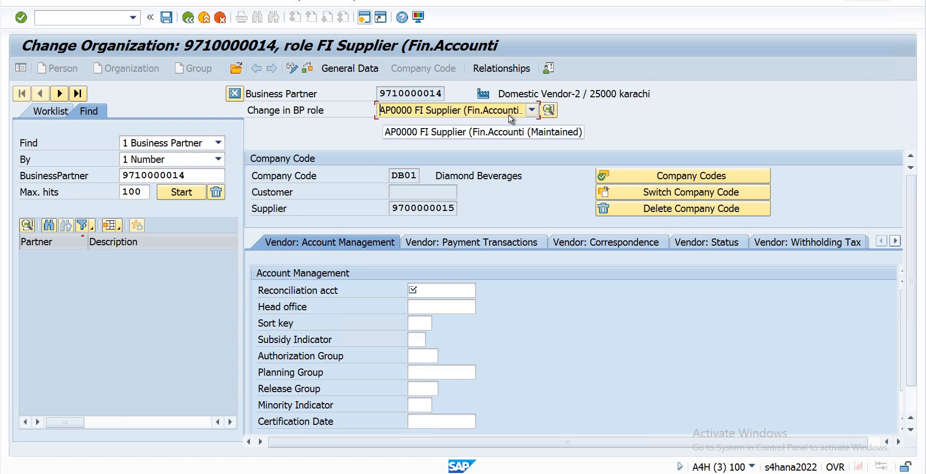
{"action": "left_click", "coordinate": [532, 111]}
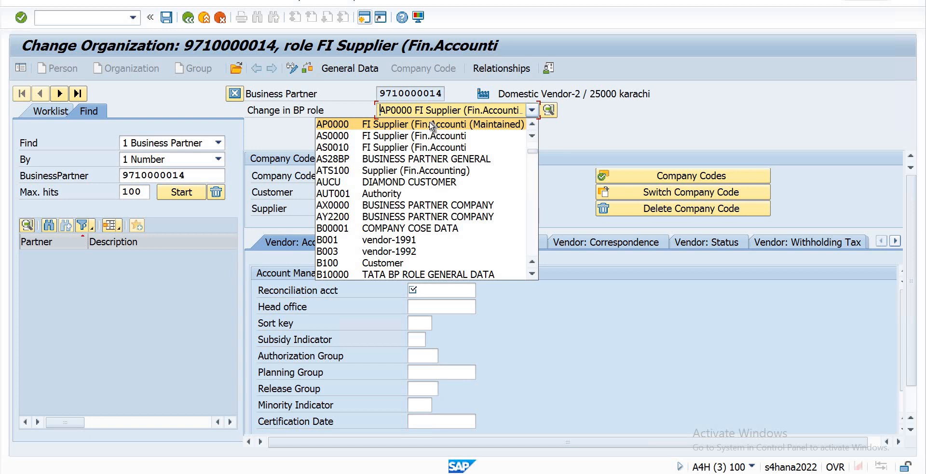
{"action": "left_click", "coordinate": [431, 125]}
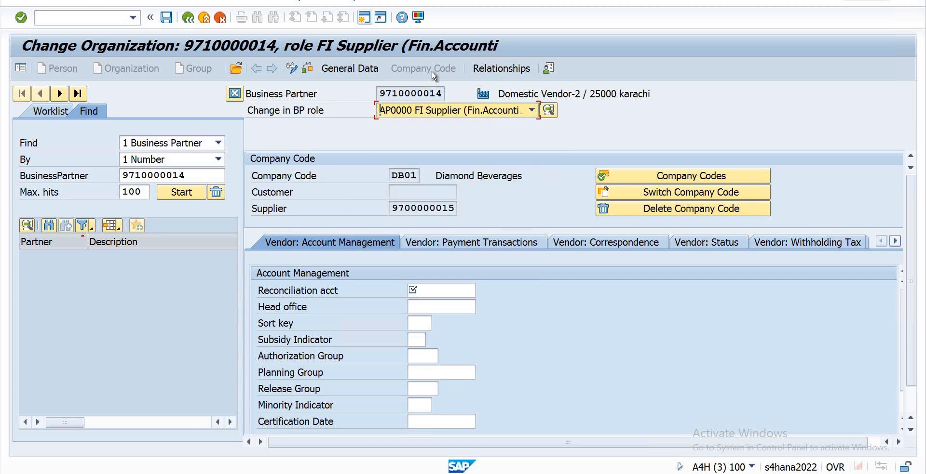
{"action": "left_click", "coordinate": [203, 19]}
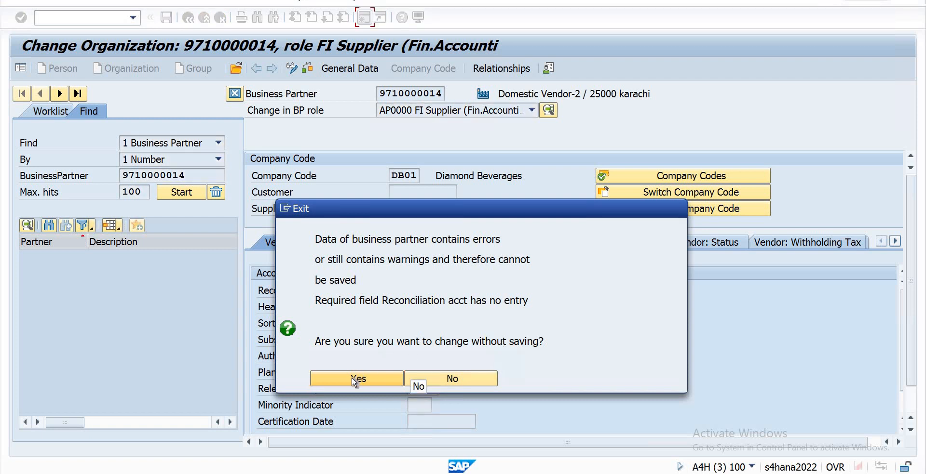
{"action": "key", "text": "Return"}
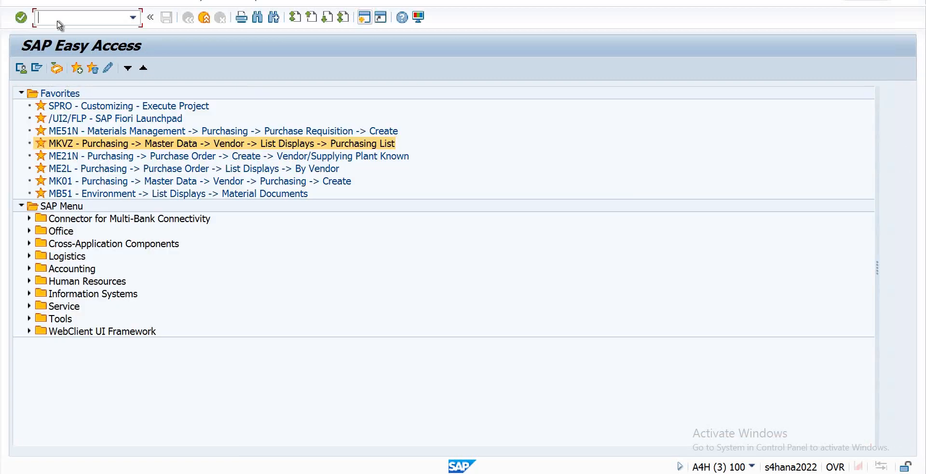
Step: Open Domestic Vendor-2 again through transaction mk02 and set its BP role to AP0000 FI Supplier (Fin.Accounti)
{"action": "type", "text": "mk02"}
{"action": "key", "text": "Return"}
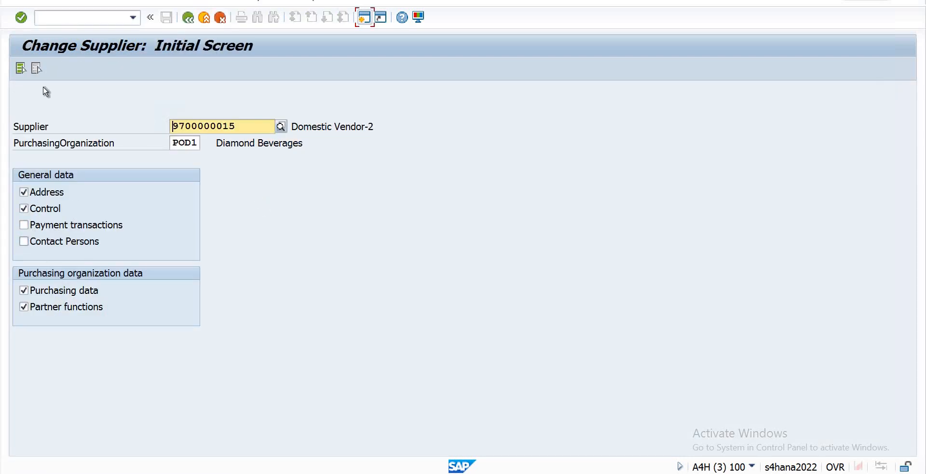
{"action": "left_click", "coordinate": [25, 225]}
{"action": "key", "text": "Return"}
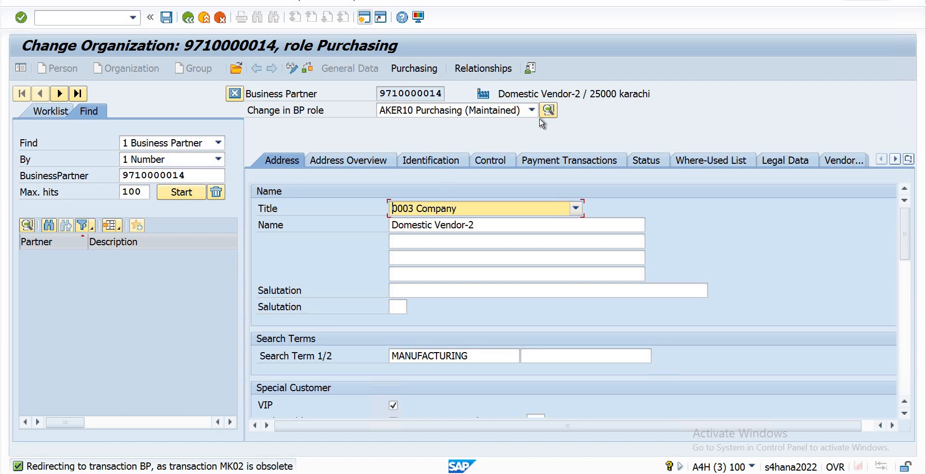
{"action": "left_click", "coordinate": [449, 110]}
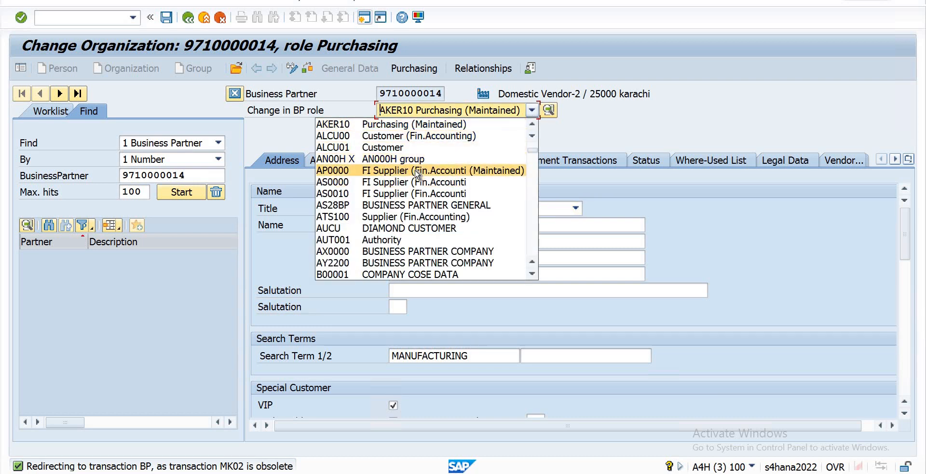
{"action": "left_click", "coordinate": [417, 172]}
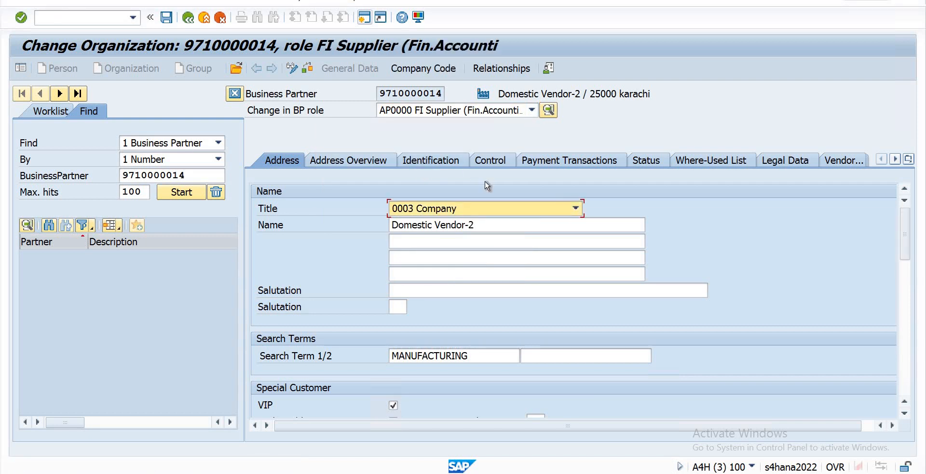
Step: Open the vendor's company code data and enter company code DB01 to make its account management fields editable
{"action": "left_click", "coordinate": [428, 67]}
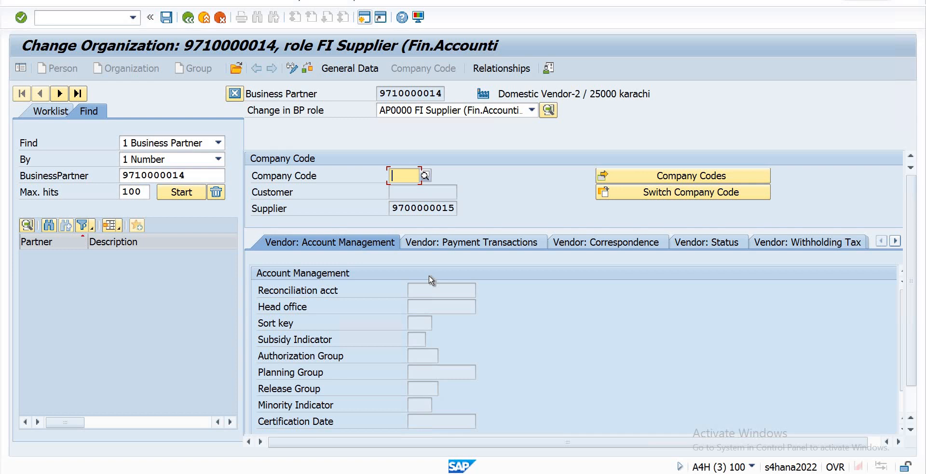
{"action": "type", "text": "db"}
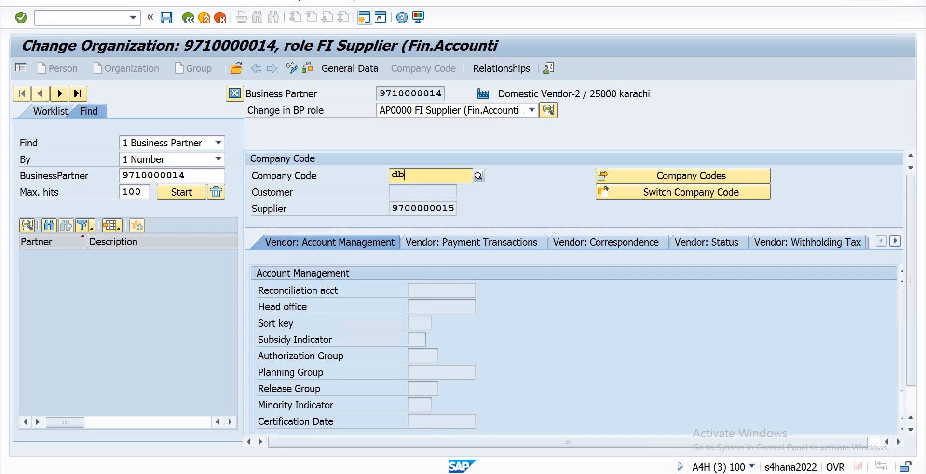
{"action": "type", "text": "01"}
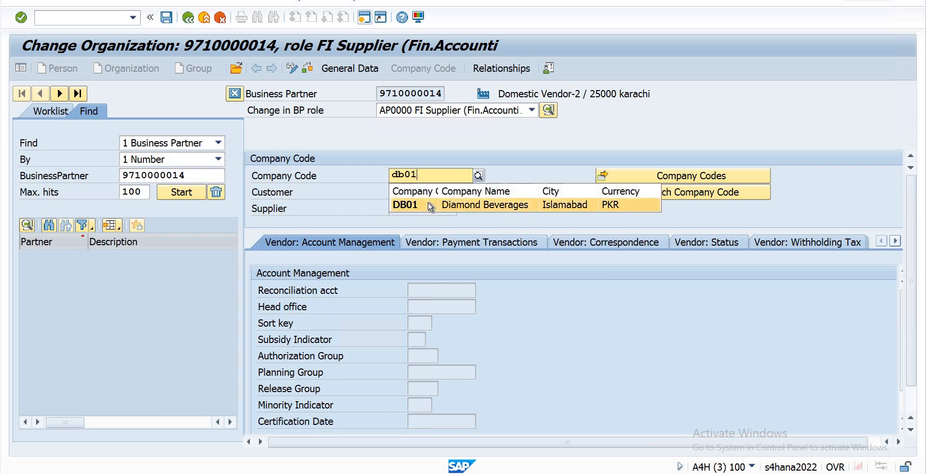
{"action": "key", "text": "Return"}
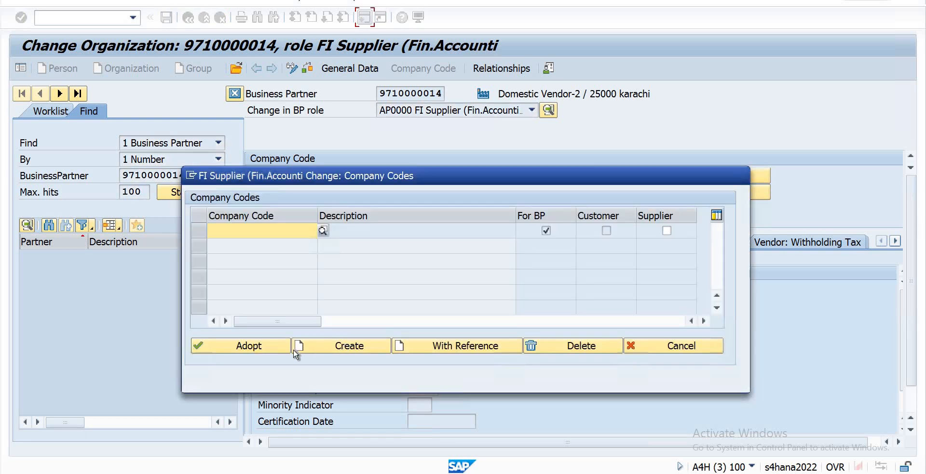
{"action": "left_click", "coordinate": [269, 349]}
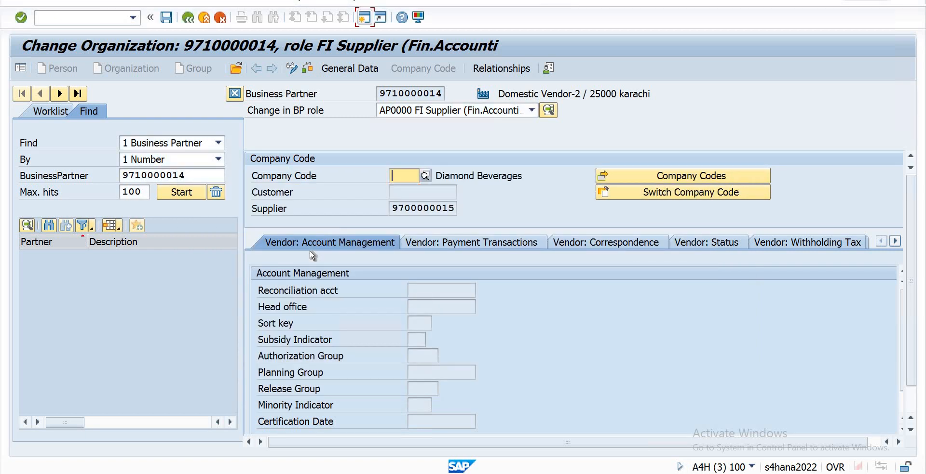
{"action": "type", "text": "db01"}
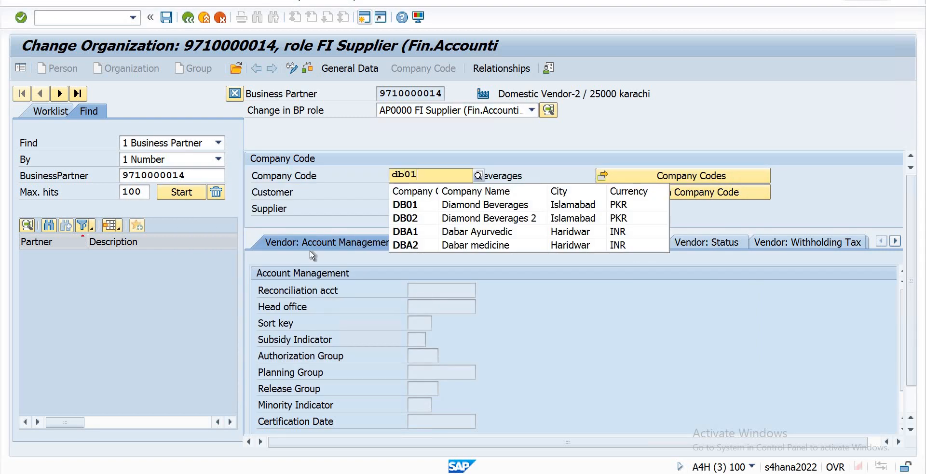
{"action": "key", "text": "Return"}
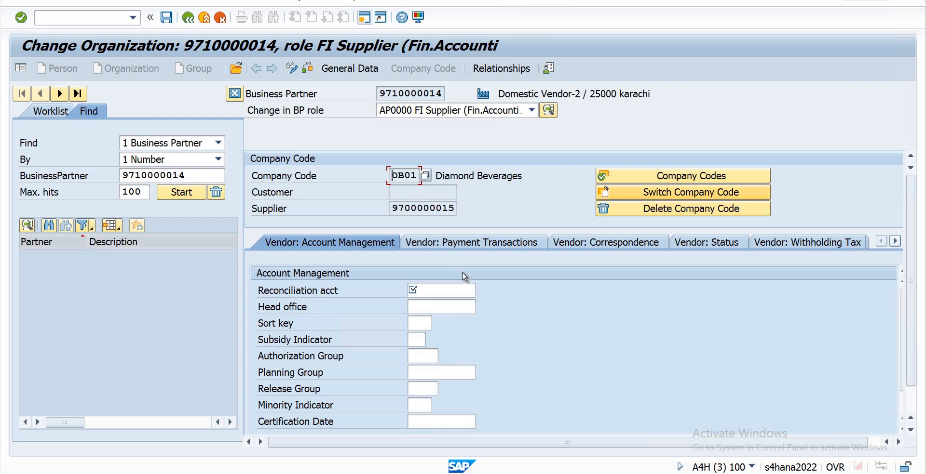
Step: Switch to the free SAP Easy Access session and start transaction fs00 for central G/L account maintenance
{"action": "left_click", "coordinate": [446, 288]}
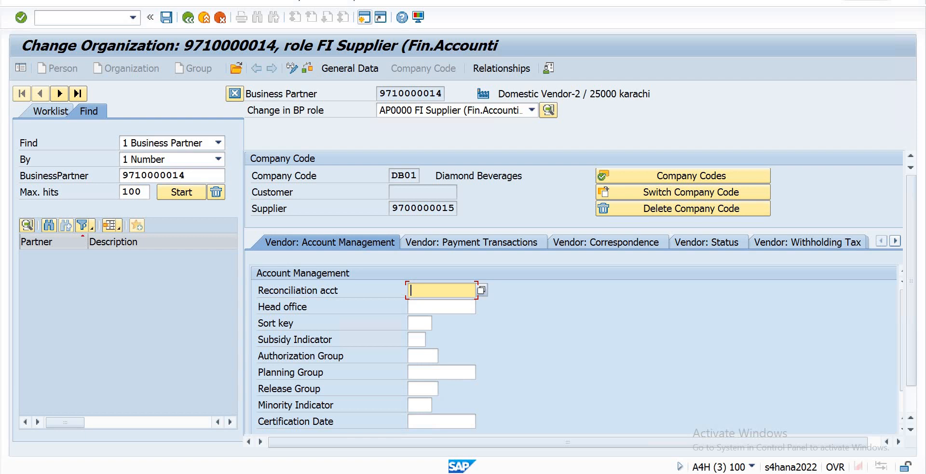
{"action": "left_click", "coordinate": [222, 473]}
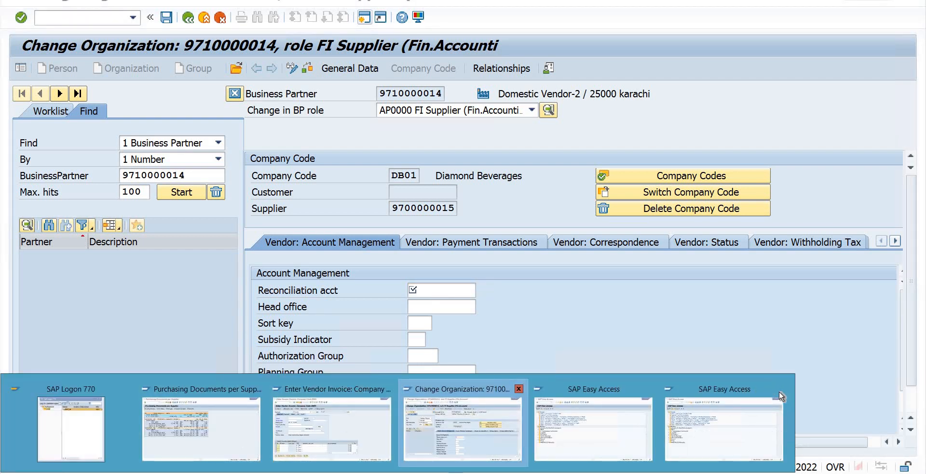
{"action": "mouse_move", "coordinate": [780, 392]}
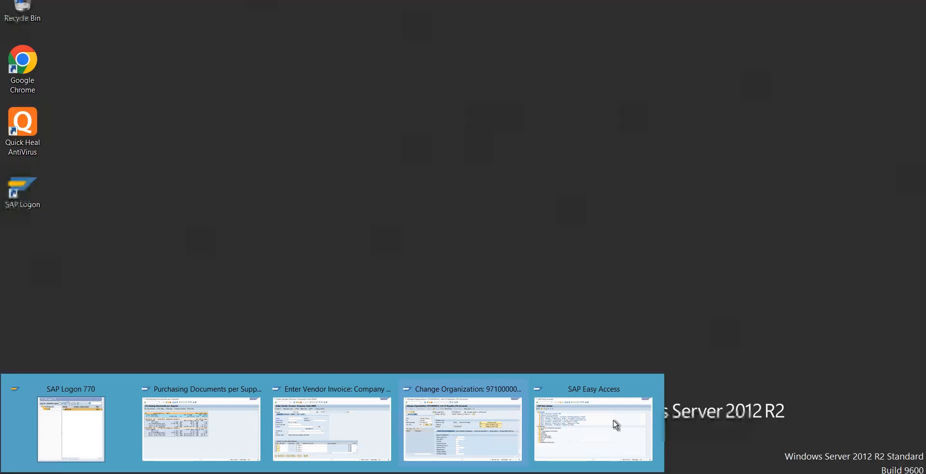
{"action": "left_click", "coordinate": [615, 425]}
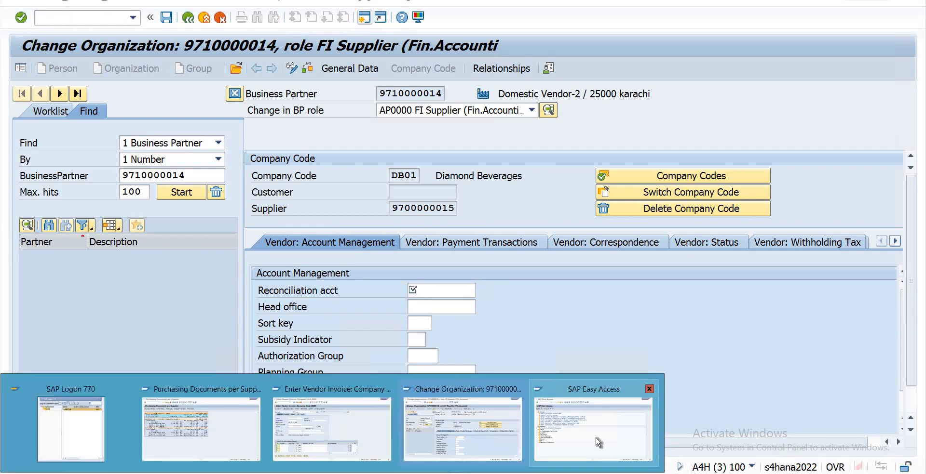
{"action": "left_click", "coordinate": [607, 441]}
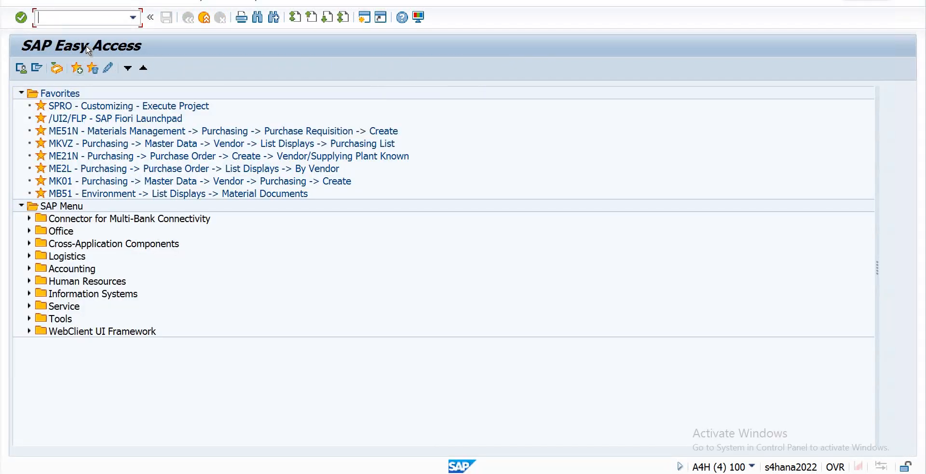
{"action": "type", "text": "fs00"}
{"action": "key", "text": "Return"}
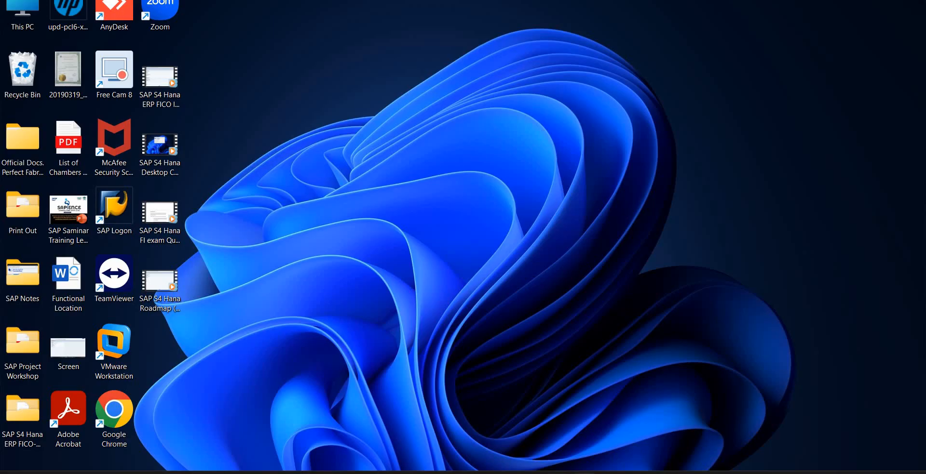
{"action": "left_click", "coordinate": [557, 473]}
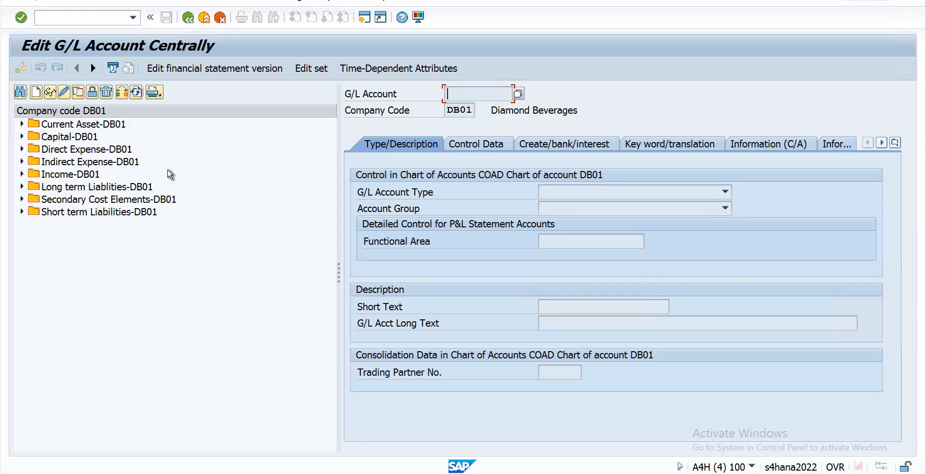
Step: Copy G/L account 401 from Short term Liabilities-DB01 to new account 402 in company code DB01
{"action": "left_click", "coordinate": [22, 212]}
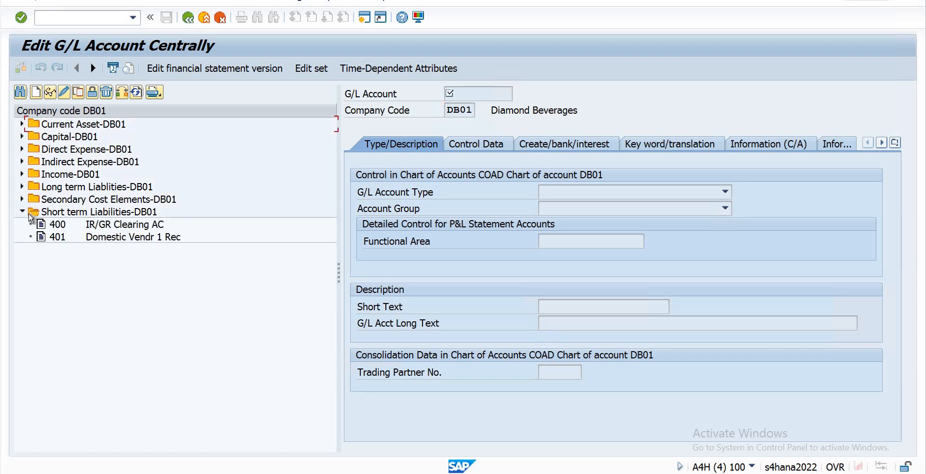
{"action": "left_click", "coordinate": [106, 239]}
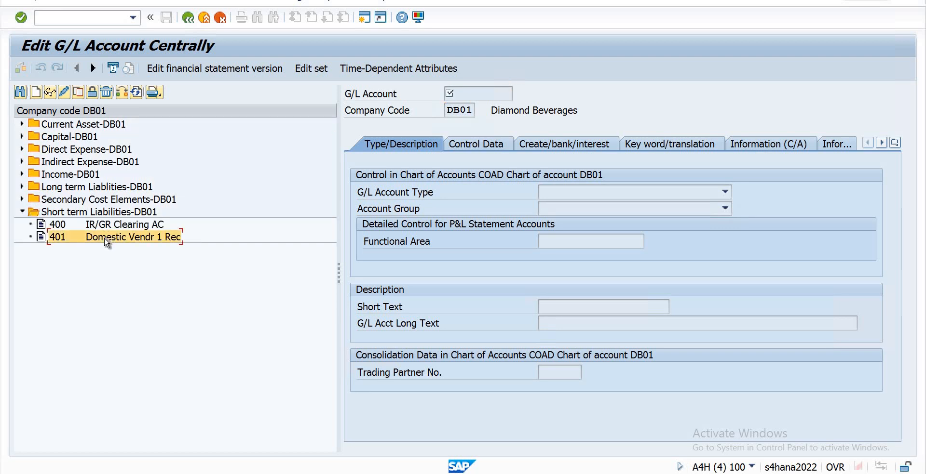
{"action": "left_click", "coordinate": [78, 94]}
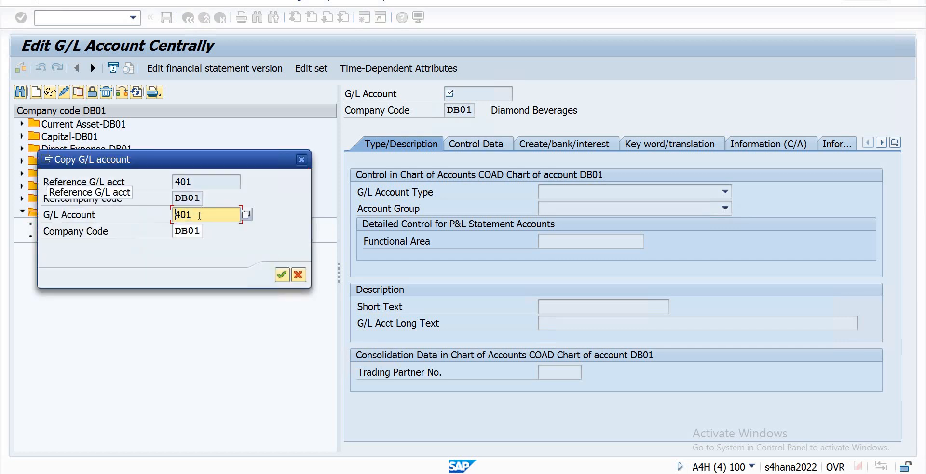
{"action": "key", "text": "BackSpace"}
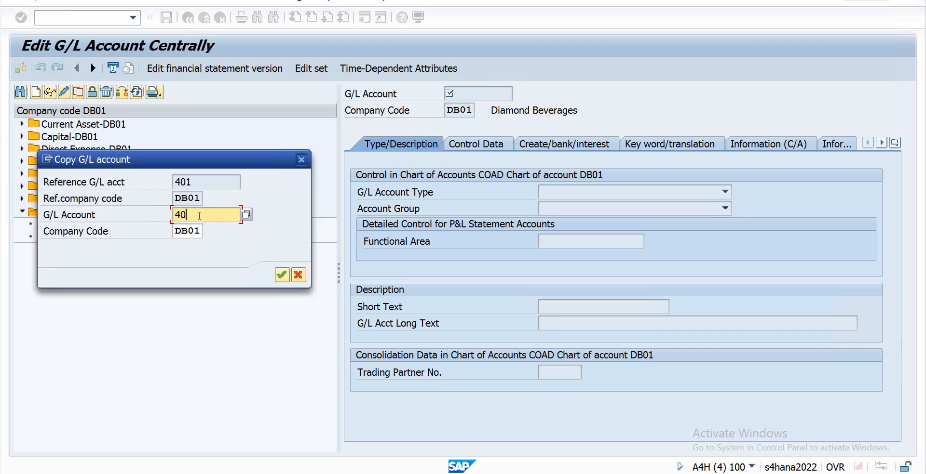
{"action": "type", "text": "2"}
{"action": "key", "text": "Return"}
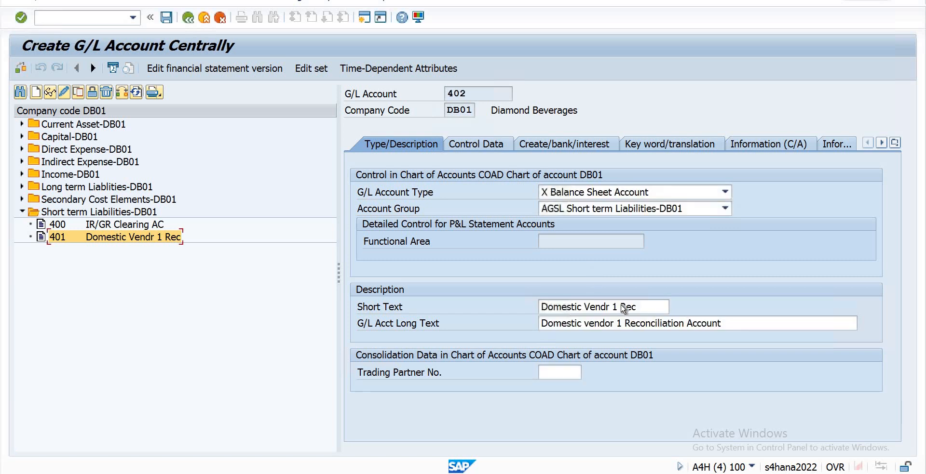
Step: Change the short text of G/L account 402 to "Domestic Vendr-2 Rec"
{"action": "left_click", "coordinate": [622, 311]}
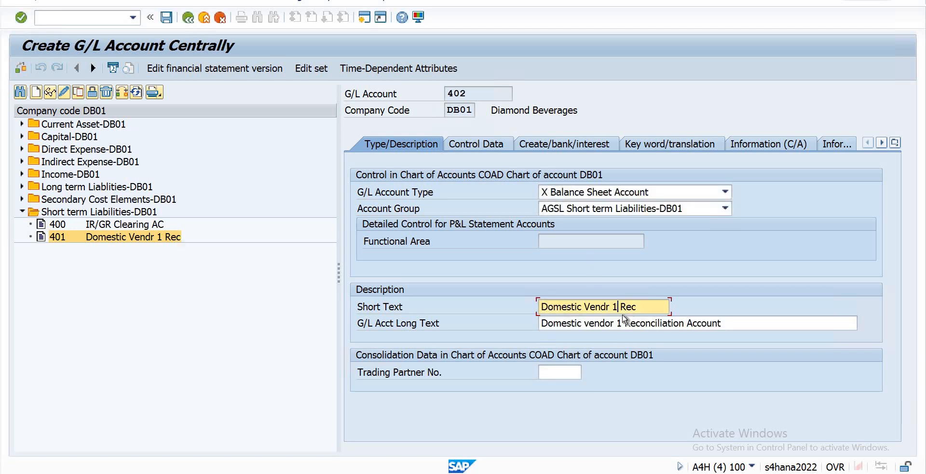
{"action": "key", "text": "BackSpace"}
{"action": "key", "text": "BackSpace"}
{"action": "type", "text": "-2"}
{"action": "key", "text": "Delete"}
{"action": "key", "text": "Delete"}
{"action": "type", "text": "Rec"}
Step: Change the G/L account long text to "Domestic vendor-2 Reconciliation Account"
{"action": "left_click", "coordinate": [617, 325]}
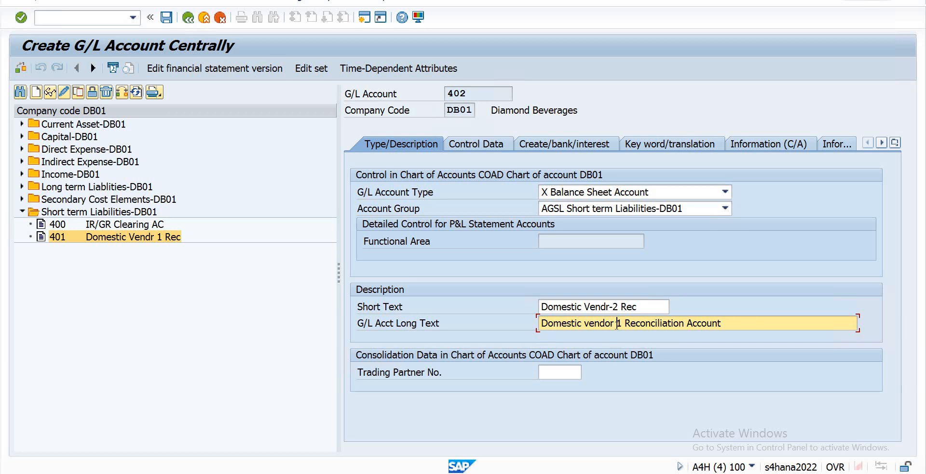
{"action": "key", "text": "BackSpace"}
{"action": "type", "text": "2"}
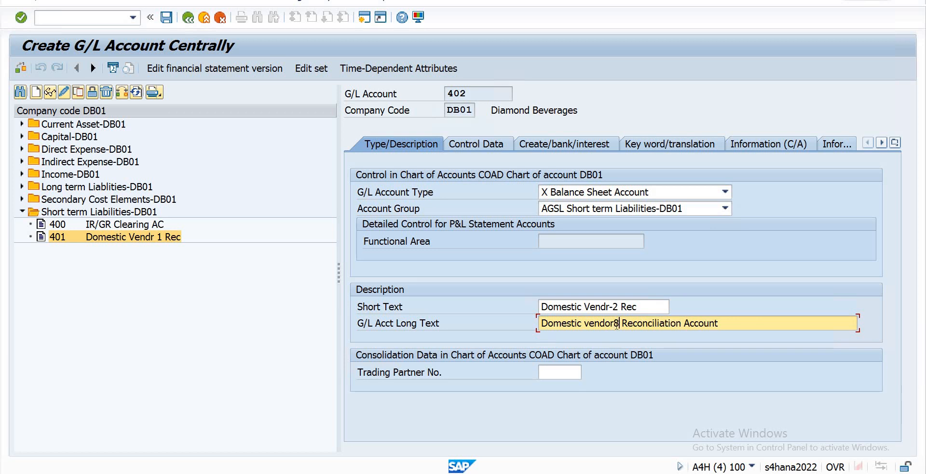
{"action": "key", "text": "BackSpace"}
{"action": "type", "text": "-2"}
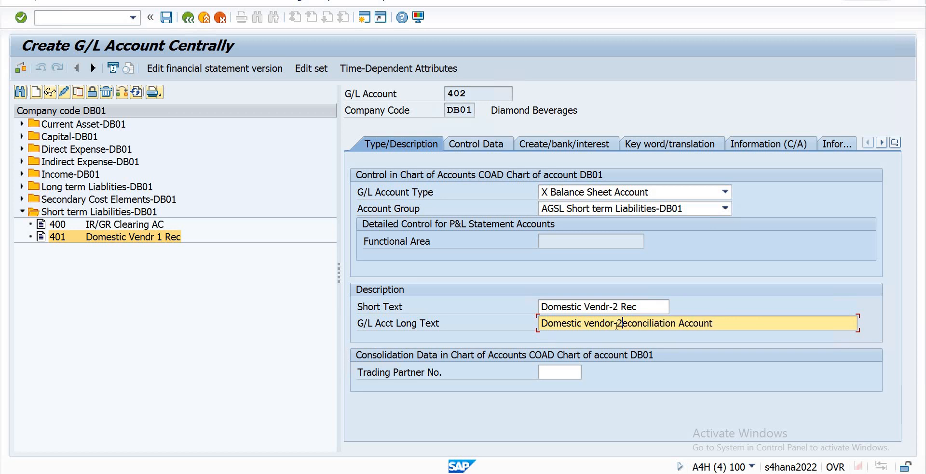
{"action": "type", "text": " Re"}
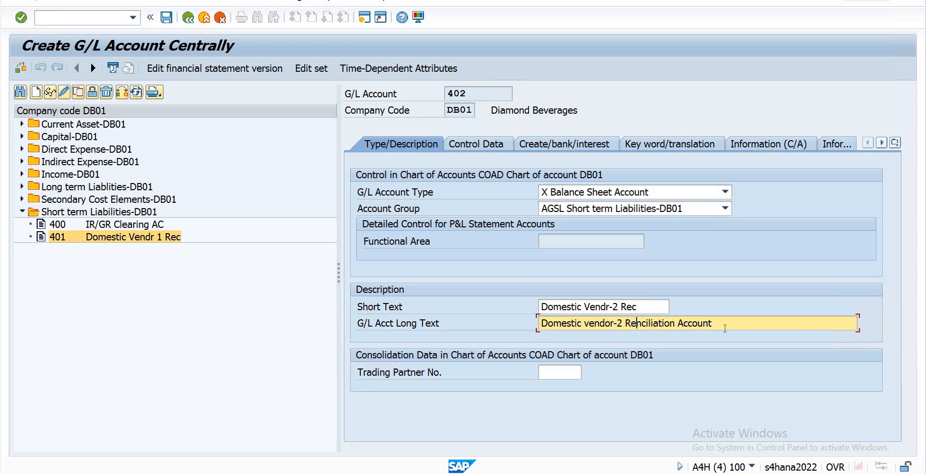
{"action": "type", "text": "conciliation "}
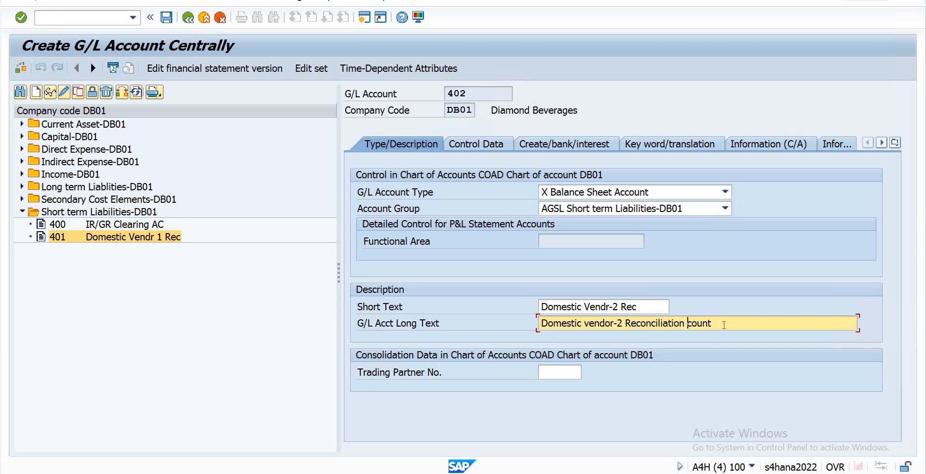
{"action": "type", "text": "Account"}
Step: Select K Vendors as the reconciliation account type, check the document creation settings, and save G/L account 402
{"action": "left_click", "coordinate": [479, 147]}
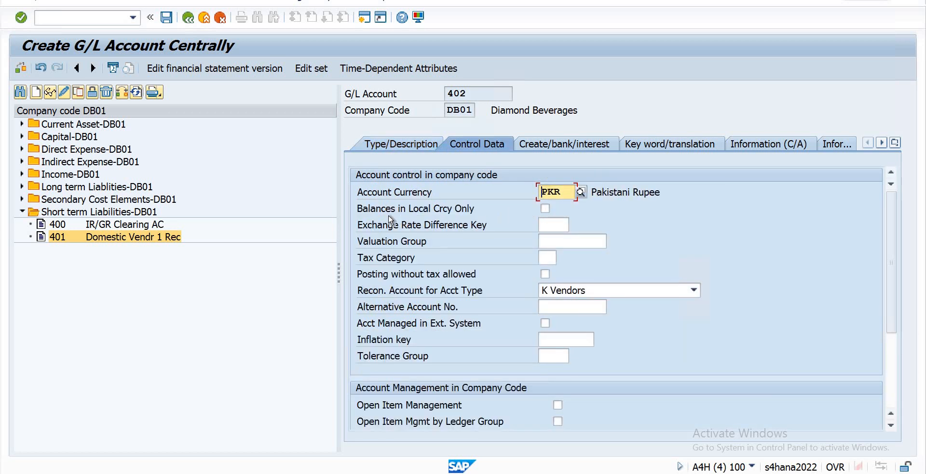
{"action": "left_click", "coordinate": [564, 147]}
{"action": "left_click", "coordinate": [693, 290]}
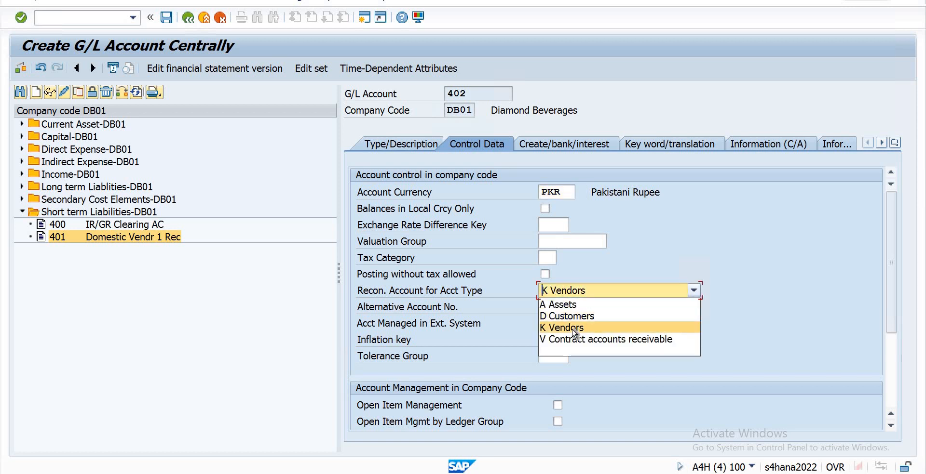
{"action": "left_click", "coordinate": [573, 328]}
{"action": "left_click", "coordinate": [569, 144]}
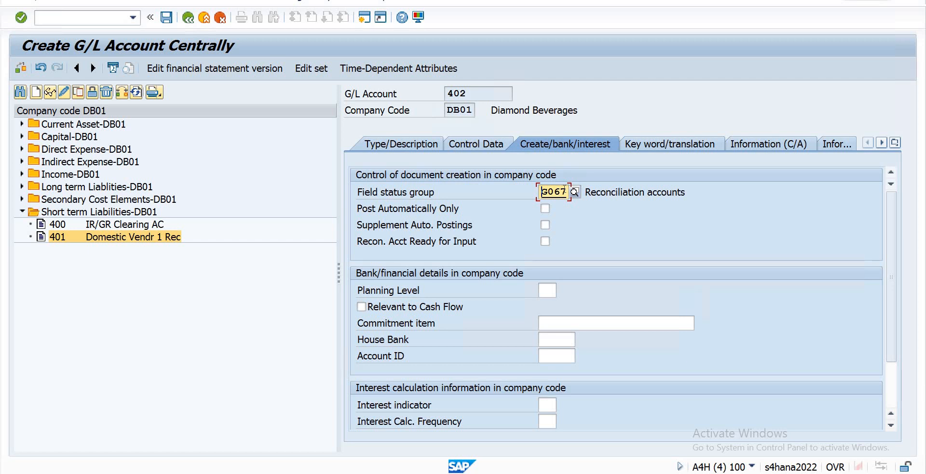
{"action": "left_click", "coordinate": [166, 18]}
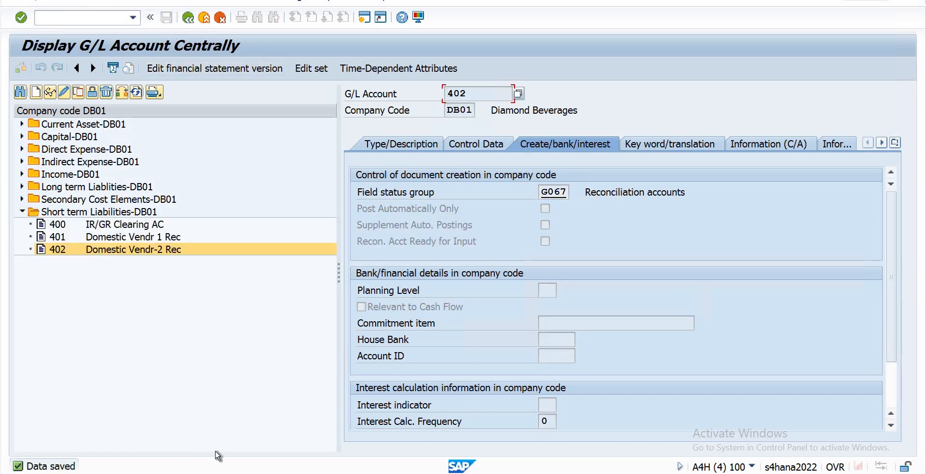
Step: Return to the Domestic Vendor-2 change session and enter 402 as the reconciliation account
{"action": "mouse_move", "coordinate": [207, 468]}
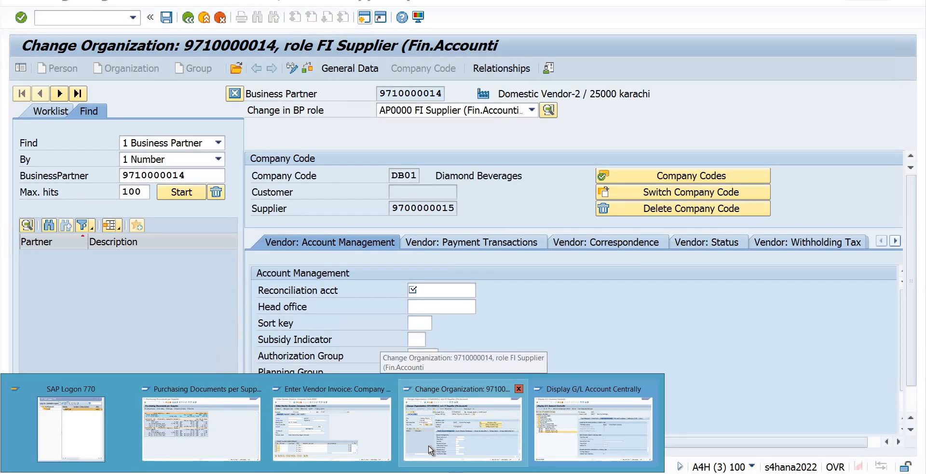
{"action": "left_click", "coordinate": [426, 291]}
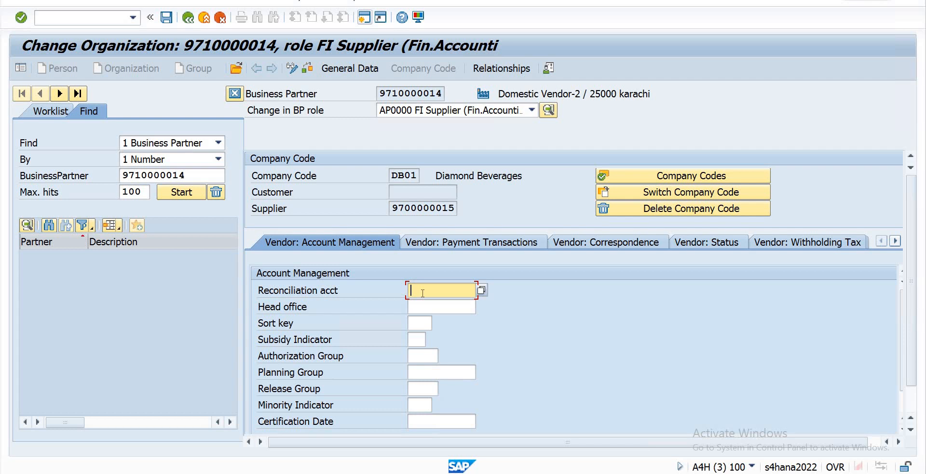
{"action": "type", "text": "402"}
{"action": "key", "text": "Return"}
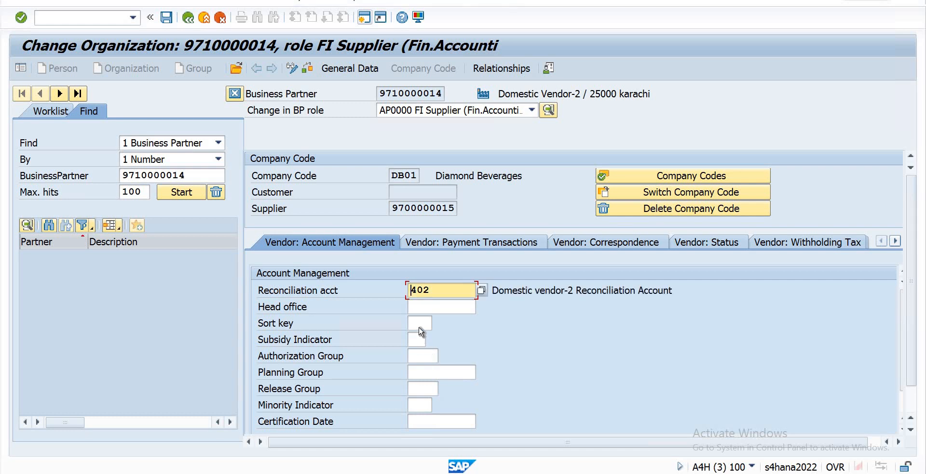
Step: Set the vendor's sort key to 001 and go through the remaining account management fields, leaving them blank
{"action": "left_click", "coordinate": [420, 324]}
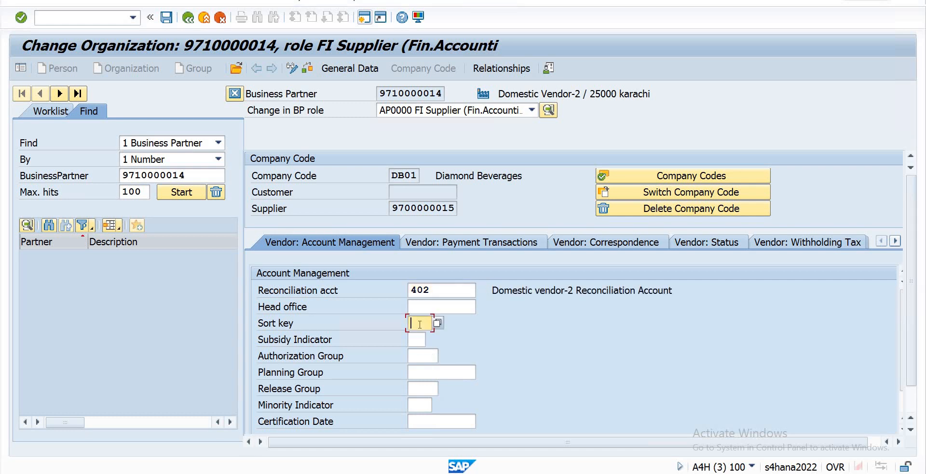
{"action": "type", "text": "001"}
{"action": "key", "text": "Tab"}
{"action": "key", "text": "Tab"}
{"action": "key", "text": "Tab"}
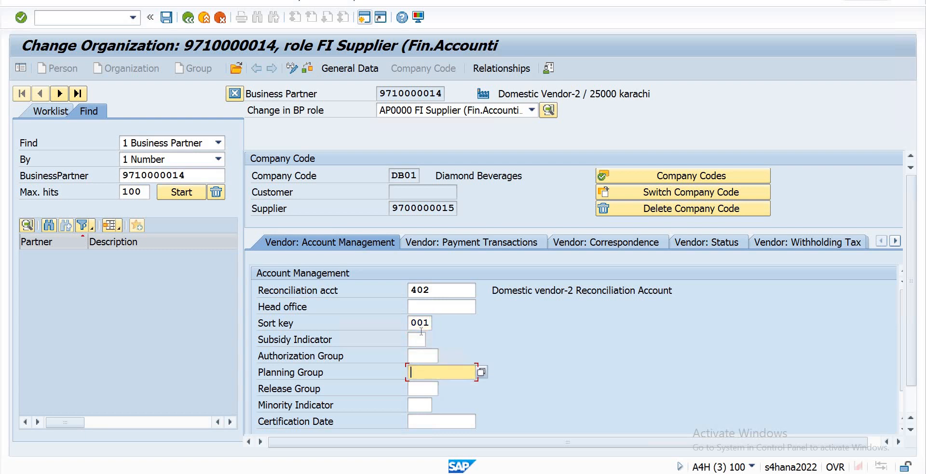
{"action": "key", "text": "Tab"}
{"action": "key", "text": "Tab"}
{"action": "key", "text": "Tab"}
{"action": "key", "text": "Tab"}
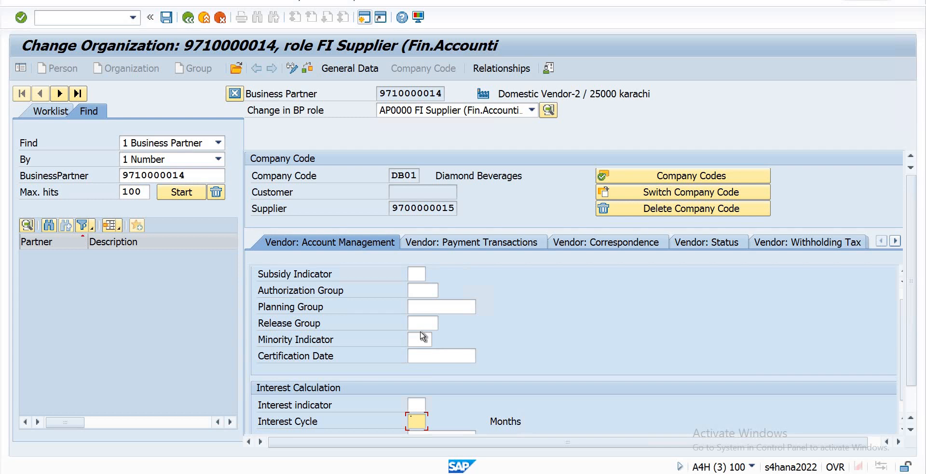
{"action": "key", "text": "Tab"}
{"action": "key", "text": "Tab"}
{"action": "key", "text": "Tab"}
{"action": "key", "text": "Tab"}
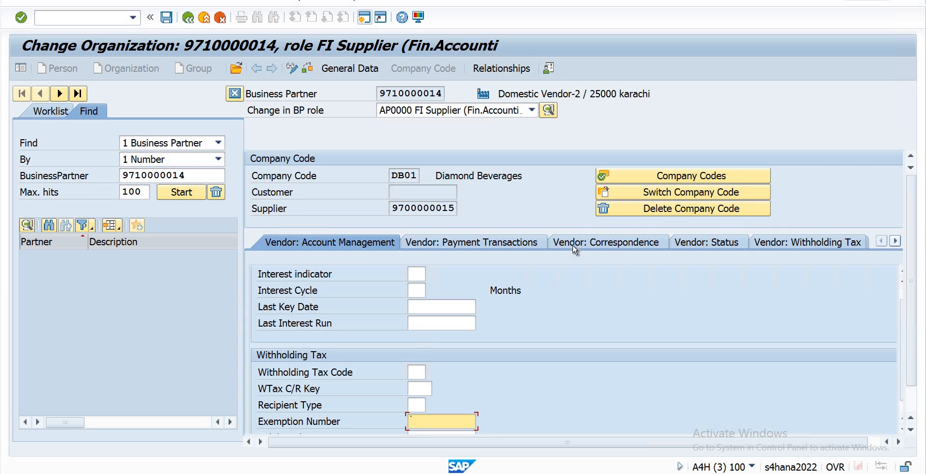
Step: Set the vendor's terms of payment to 0001 in the payment data and save the business partner
{"action": "left_click", "coordinate": [446, 245]}
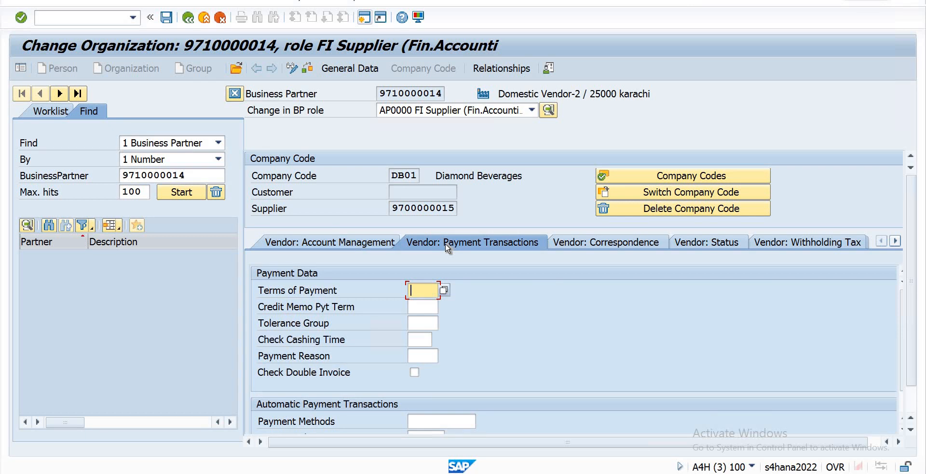
{"action": "type", "text": "000"}
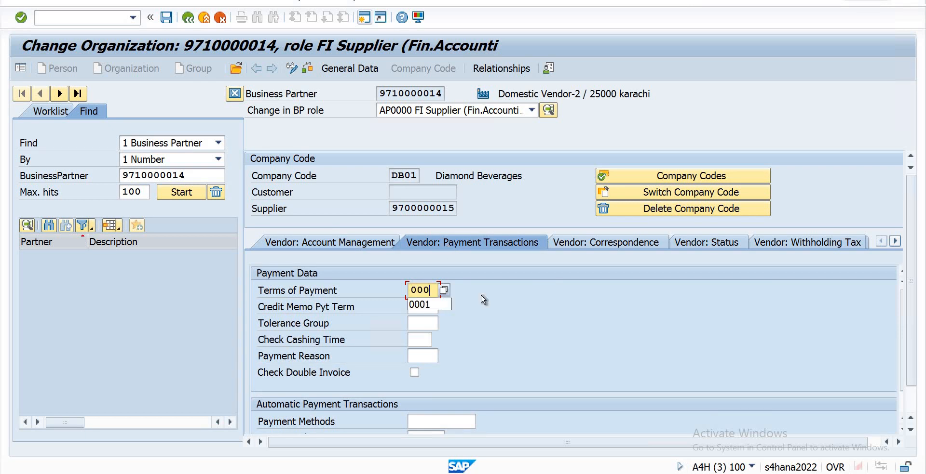
{"action": "type", "text": "1"}
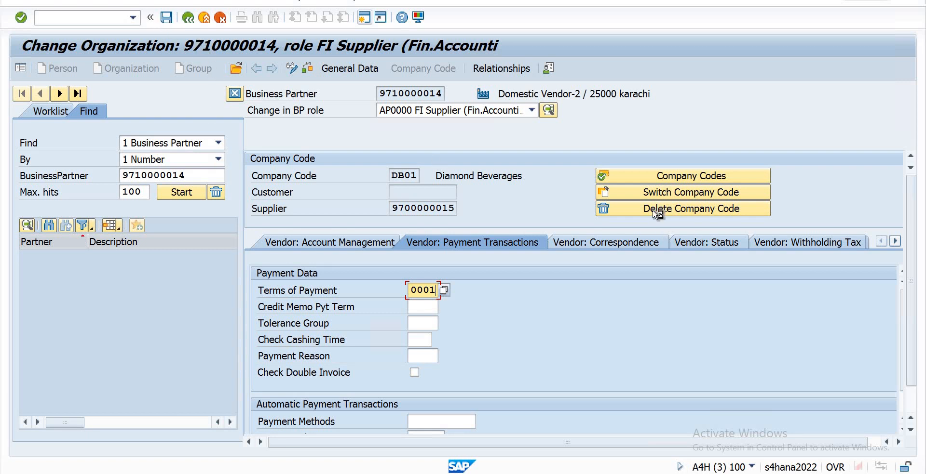
{"action": "key", "text": "Return"}
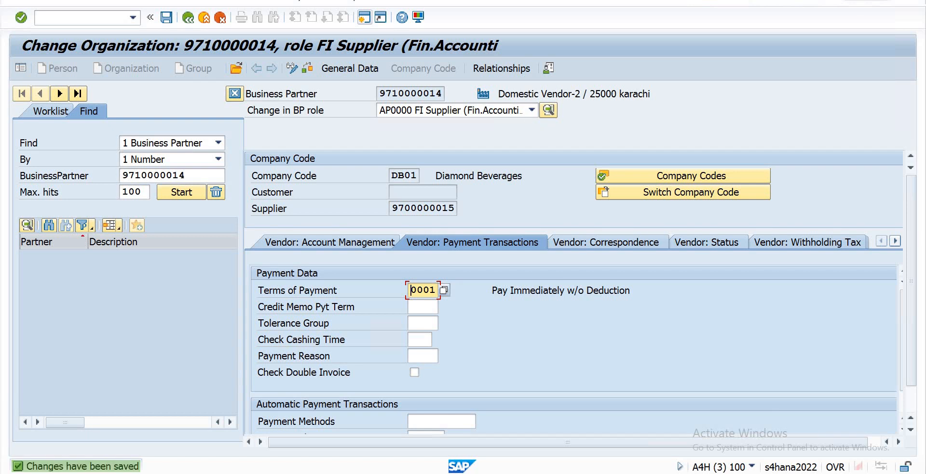
Step: Leave the business partner maintenance with /n and return to SAP Easy Access
{"action": "left_click", "coordinate": [79, 18]}
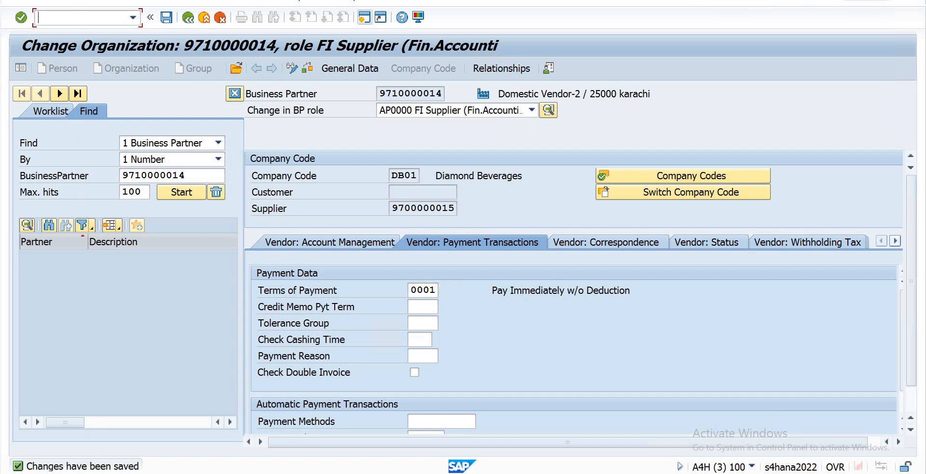
{"action": "type", "text": "/n"}
{"action": "key", "text": "Return"}
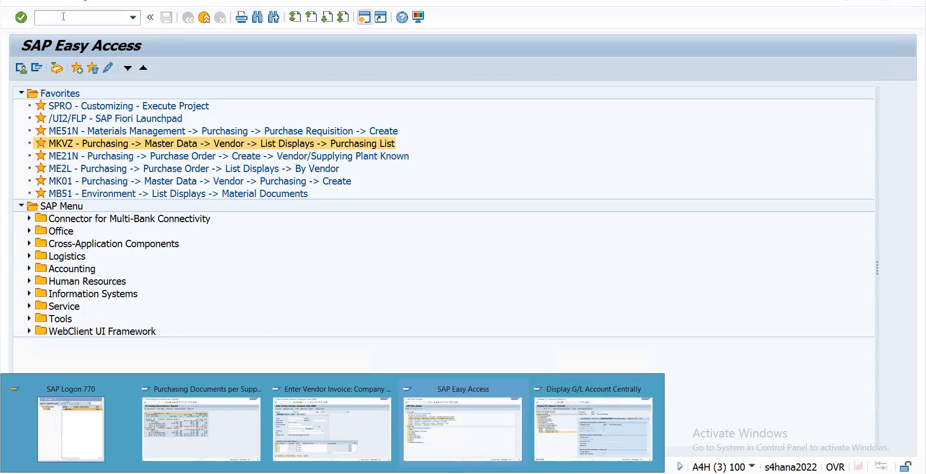
Step: Open the MB51 Material Document List from the favorites
{"action": "left_click", "coordinate": [62, 17]}
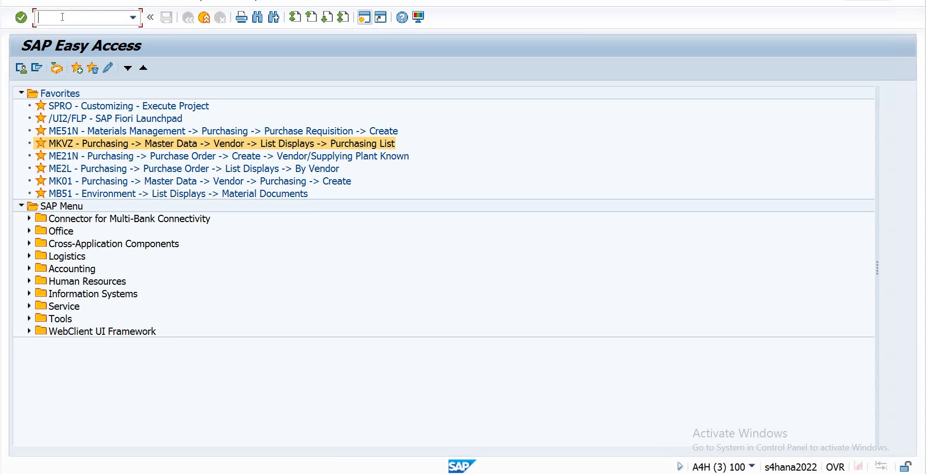
{"action": "double_click", "coordinate": [77, 195]}
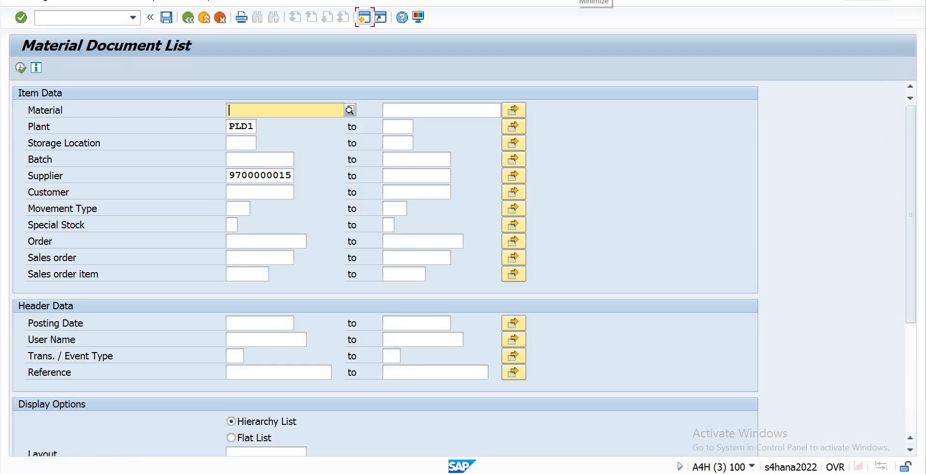
Step: Switch to the SAP Jobs folder inside SAP Notes, read the Finance Executive job ad's key responsibilities enlarged, and return to SAP
{"action": "left_click", "coordinate": [580, 0]}
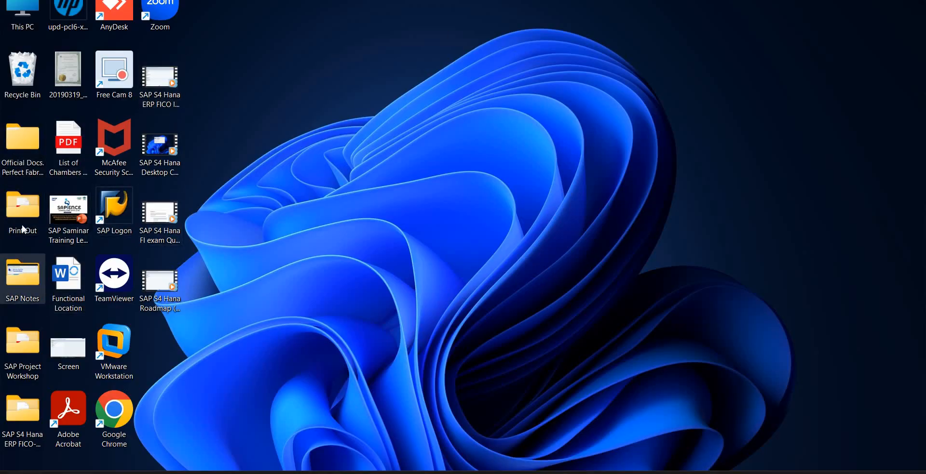
{"action": "double_click", "coordinate": [21, 279]}
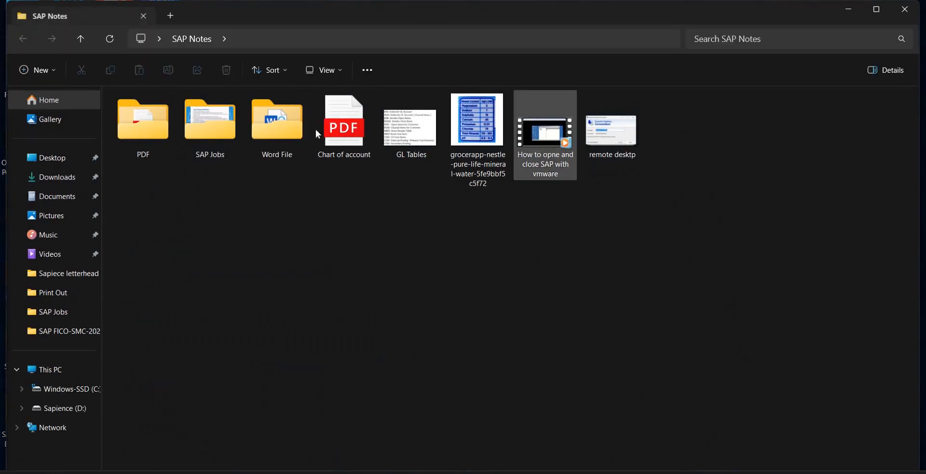
{"action": "double_click", "coordinate": [210, 123]}
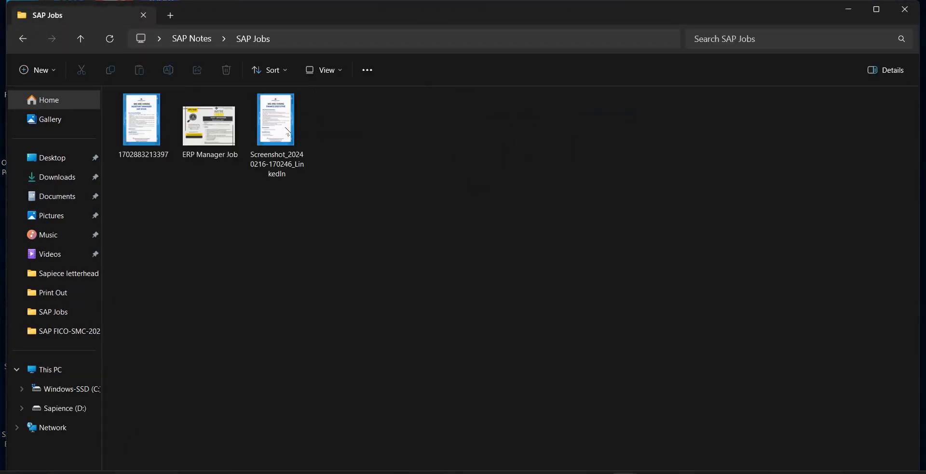
{"action": "double_click", "coordinate": [288, 131]}
{"action": "key", "text": "Return"}
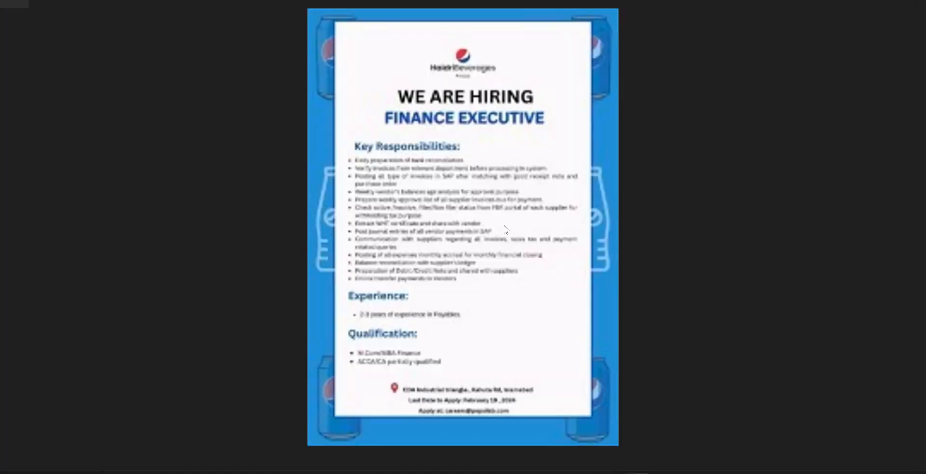
{"action": "left_click", "coordinate": [838, 459]}
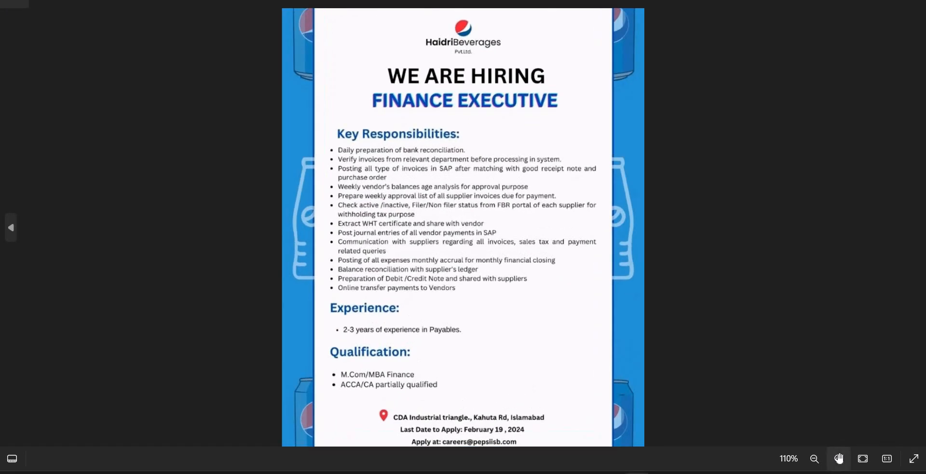
{"action": "left_click", "coordinate": [839, 459]}
{"action": "left_click", "coordinate": [838, 458]}
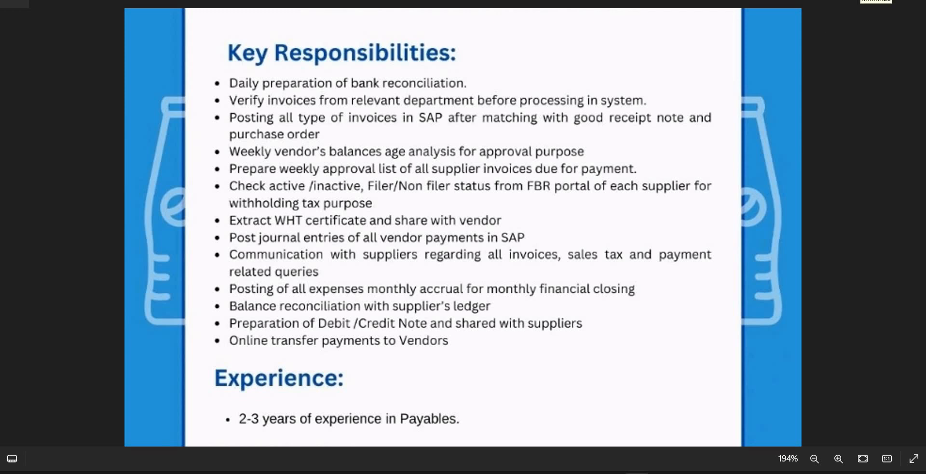
{"action": "left_click", "coordinate": [876, 1]}
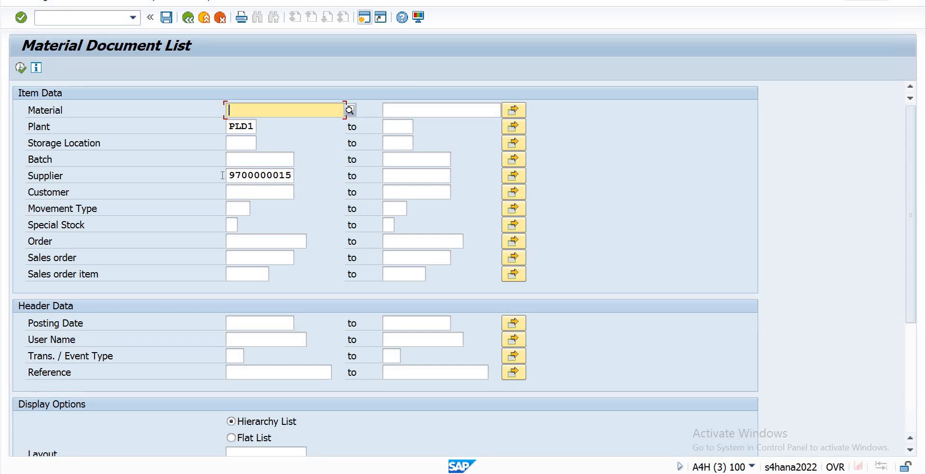
{"action": "left_click_drag", "start_coordinate": [293, 175], "coordinate": [222, 179]}
{"action": "key", "text": "Delete"}
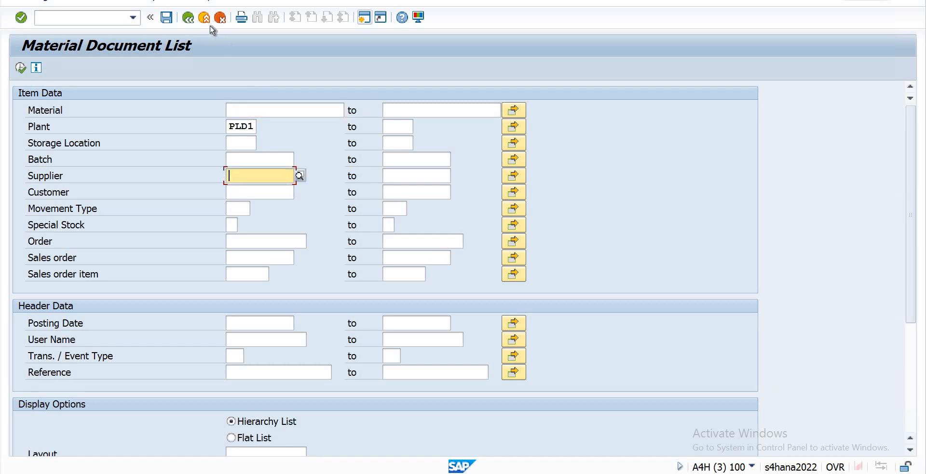
{"action": "left_click", "coordinate": [199, 21]}
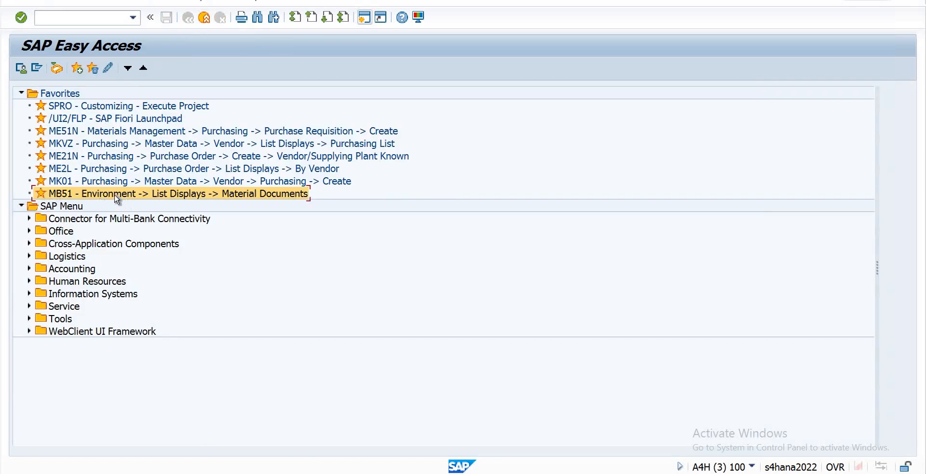
Step: Reopen the MB51 material document list, clear the supplier filter and run the list for plant PLD1
{"action": "double_click", "coordinate": [117, 196]}
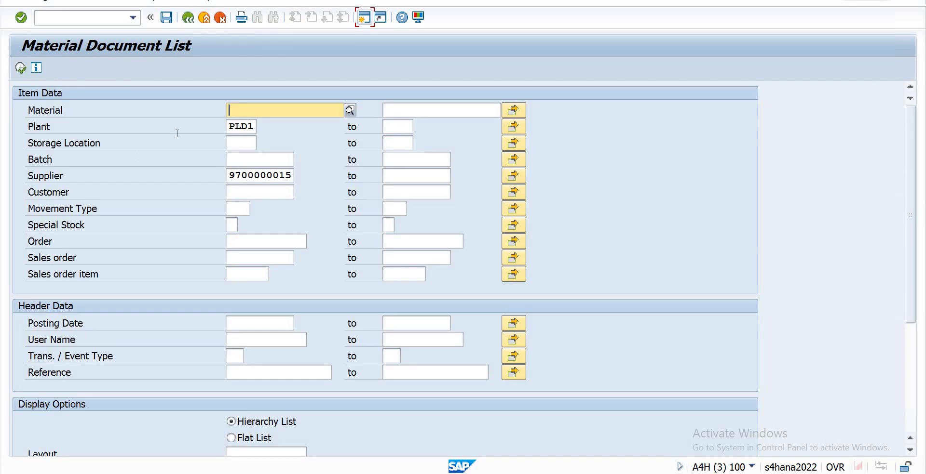
{"action": "left_click_drag", "start_coordinate": [235, 176], "coordinate": [295, 187]}
{"action": "key", "text": "BackSpace"}
{"action": "key", "text": "BackSpace"}
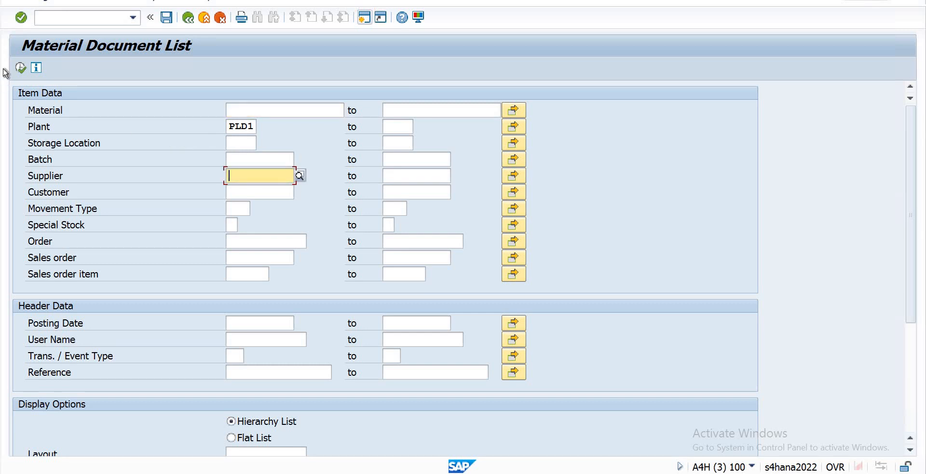
{"action": "left_click", "coordinate": [20, 68]}
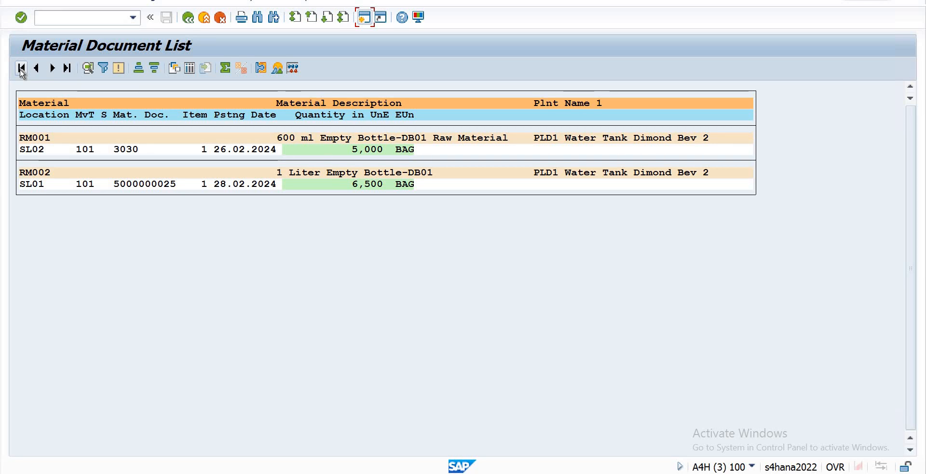
Step: Examine the accounting document behind the RM002 goods receipt and return to the material document list
{"action": "double_click", "coordinate": [135, 185]}
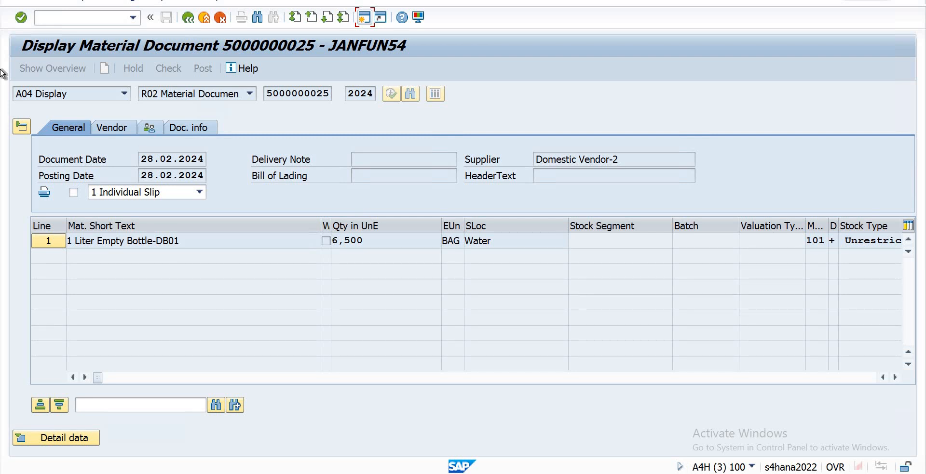
{"action": "left_click", "coordinate": [183, 132]}
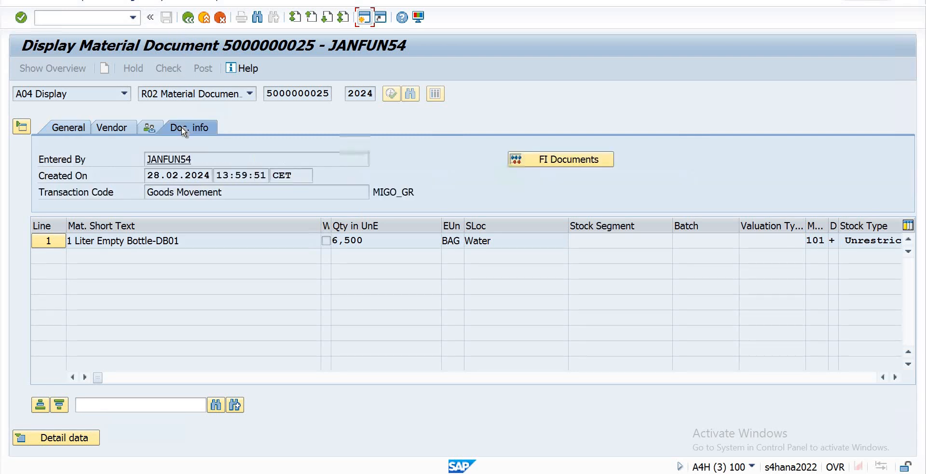
{"action": "left_click", "coordinate": [562, 164]}
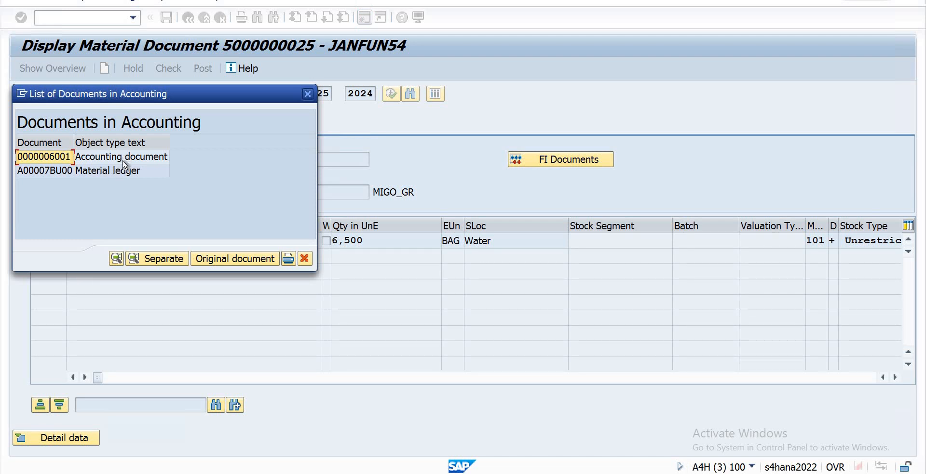
{"action": "left_click", "coordinate": [126, 163]}
{"action": "double_click", "coordinate": [128, 156]}
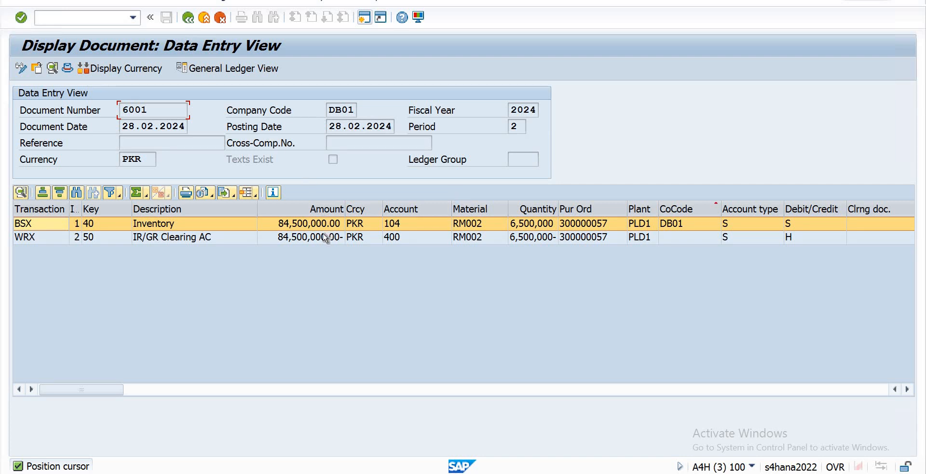
{"action": "left_click", "coordinate": [161, 11]}
{"action": "left_click", "coordinate": [189, 20]}
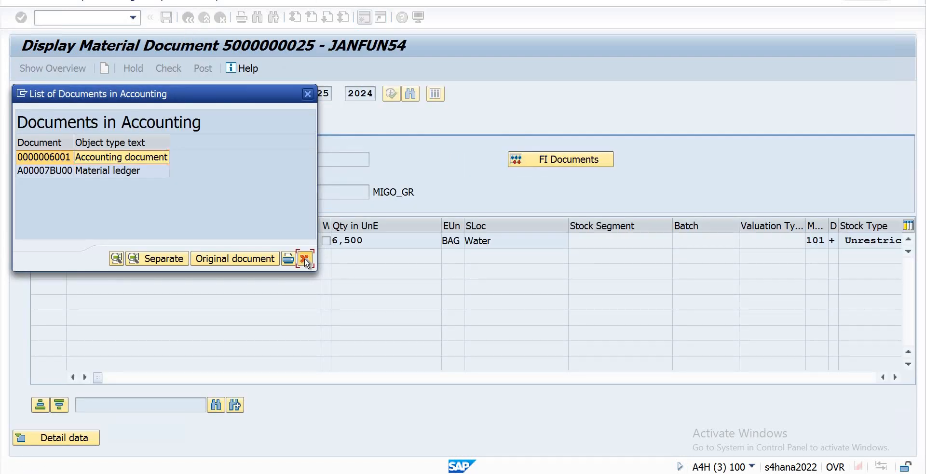
{"action": "left_click", "coordinate": [306, 259]}
{"action": "left_click", "coordinate": [187, 21]}
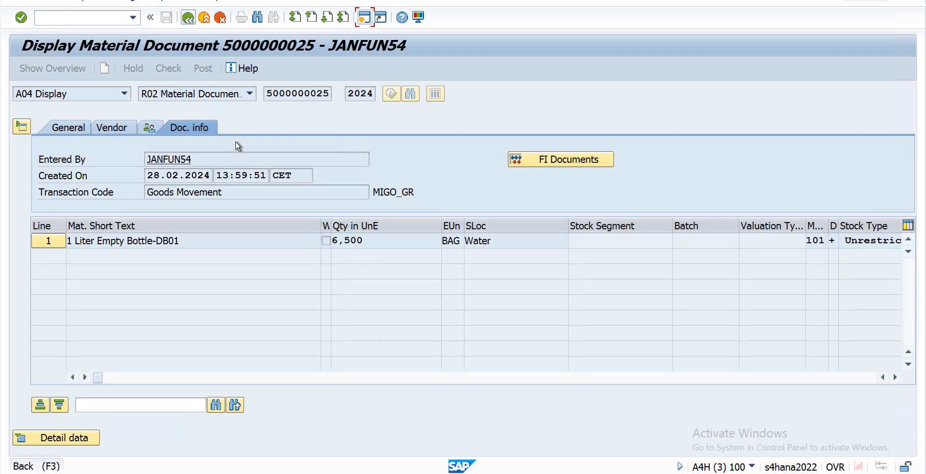
Step: Examine the accounting document behind the RM001 goods receipt and return to SAP Easy Access with /n
{"action": "double_click", "coordinate": [136, 151]}
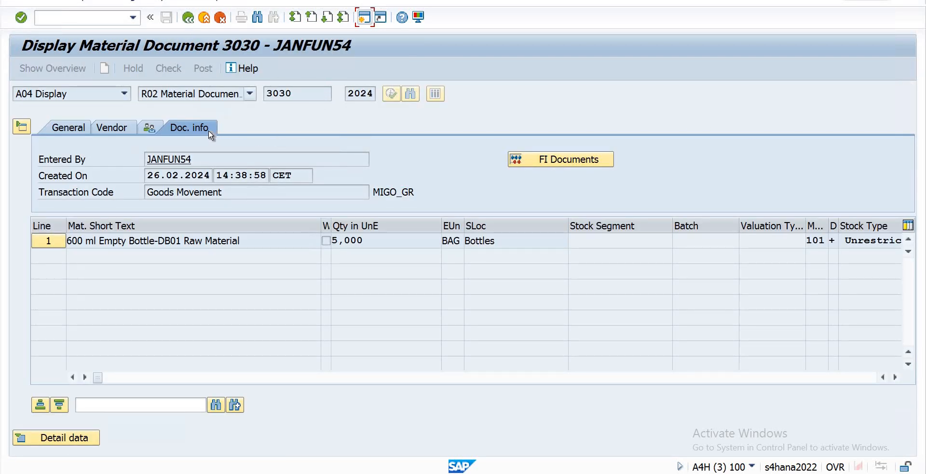
{"action": "left_click", "coordinate": [550, 164]}
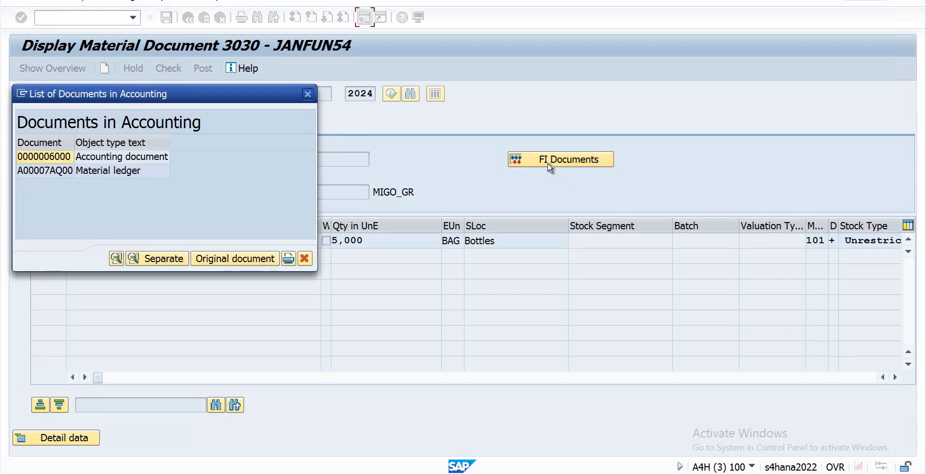
{"action": "double_click", "coordinate": [118, 159]}
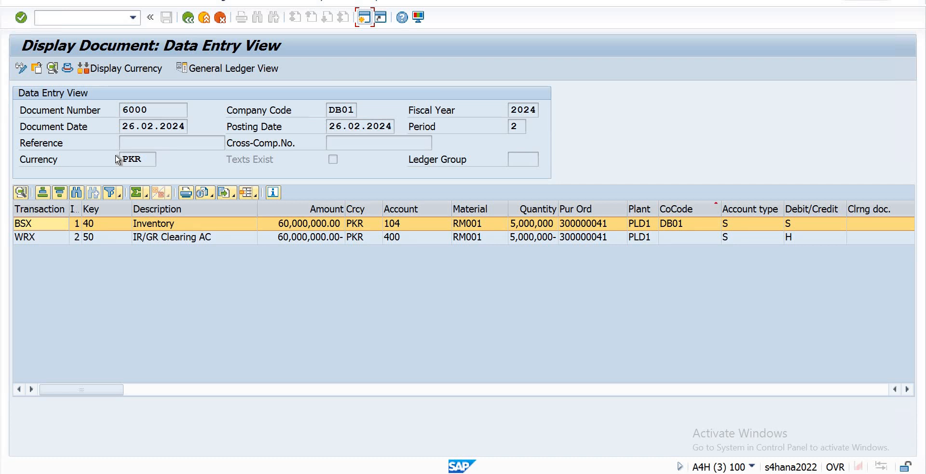
{"action": "left_click", "coordinate": [53, 23]}
{"action": "type", "text": "/n"}
{"action": "key", "text": "Return"}
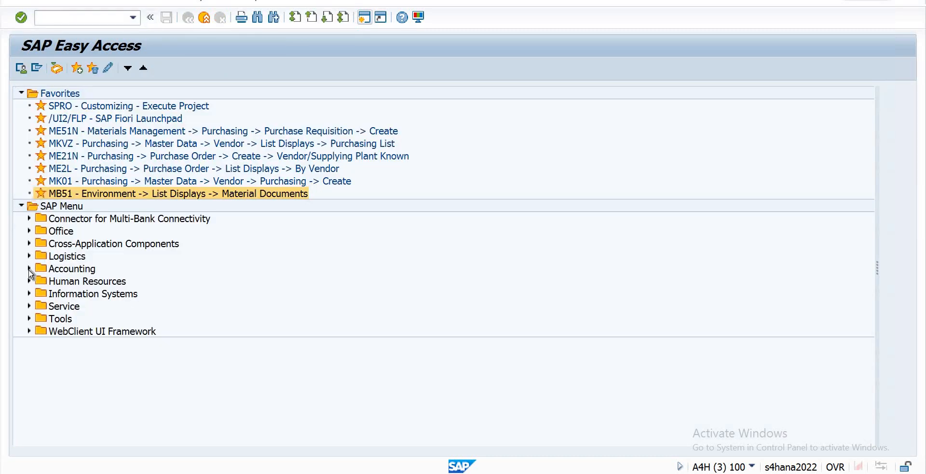
Step: Add S_ALR_87012082 Vendor Balances in Local Currency from the Accounts Payable information system's vendor balance reports to the favorites
{"action": "left_click", "coordinate": [29, 269]}
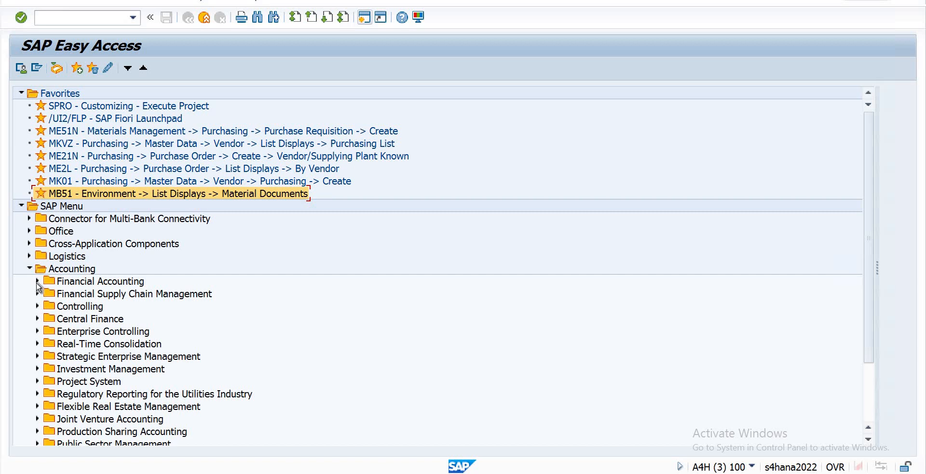
{"action": "left_click", "coordinate": [37, 282]}
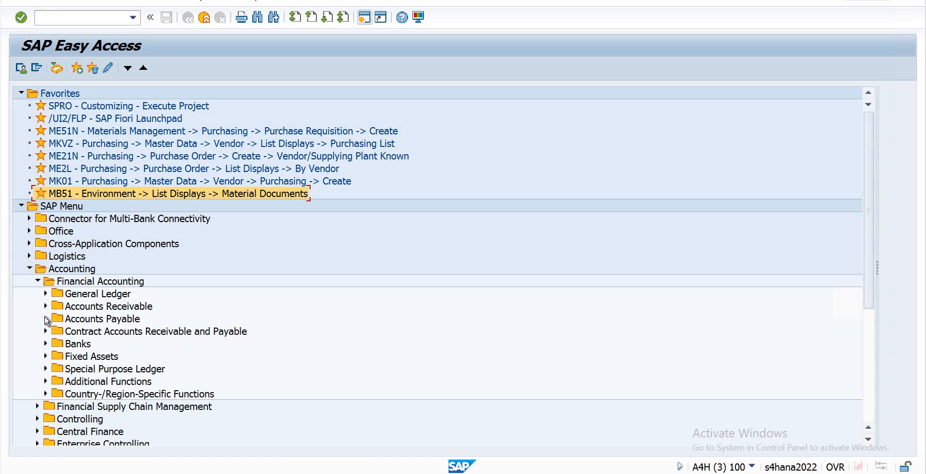
{"action": "left_click", "coordinate": [45, 319]}
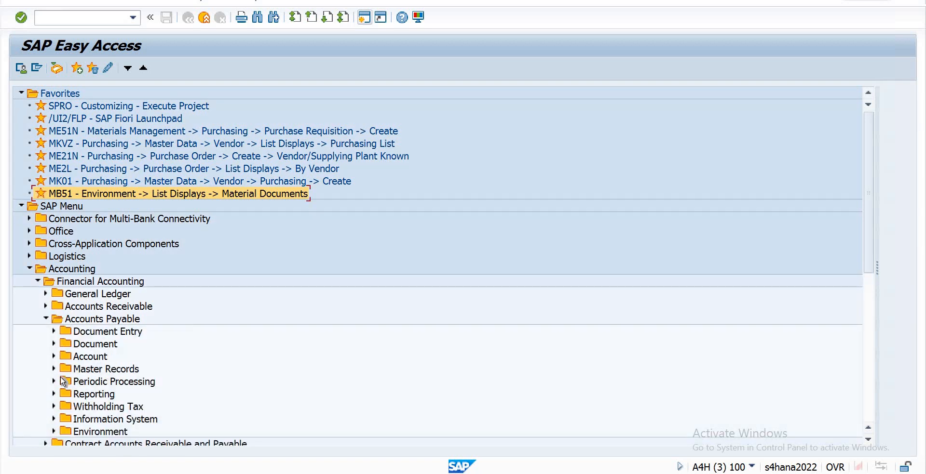
{"action": "left_click", "coordinate": [53, 420]}
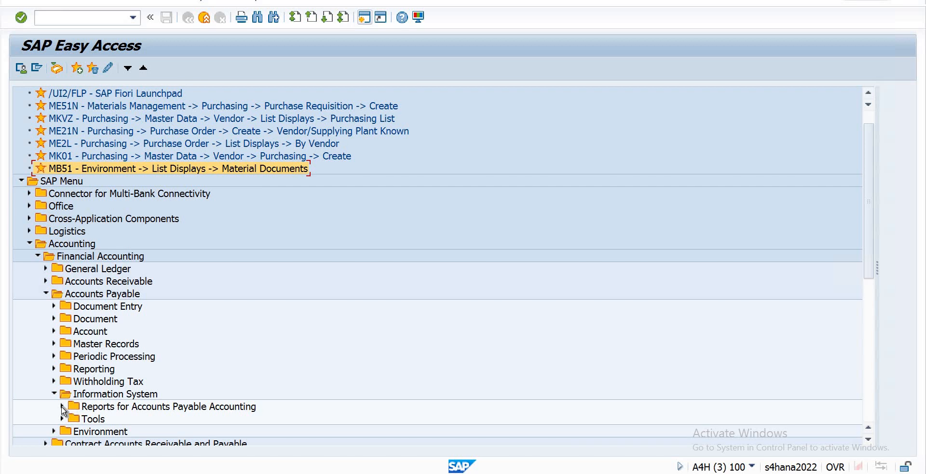
{"action": "left_click", "coordinate": [62, 408]}
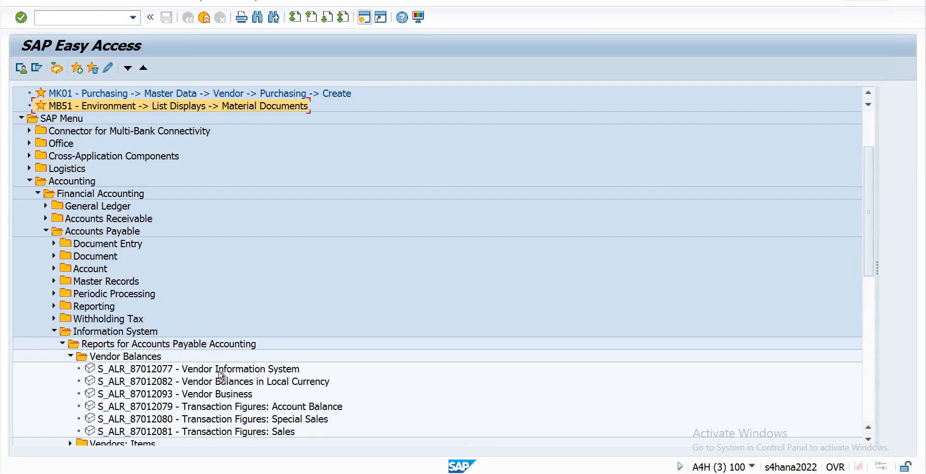
{"action": "left_click", "coordinate": [197, 384]}
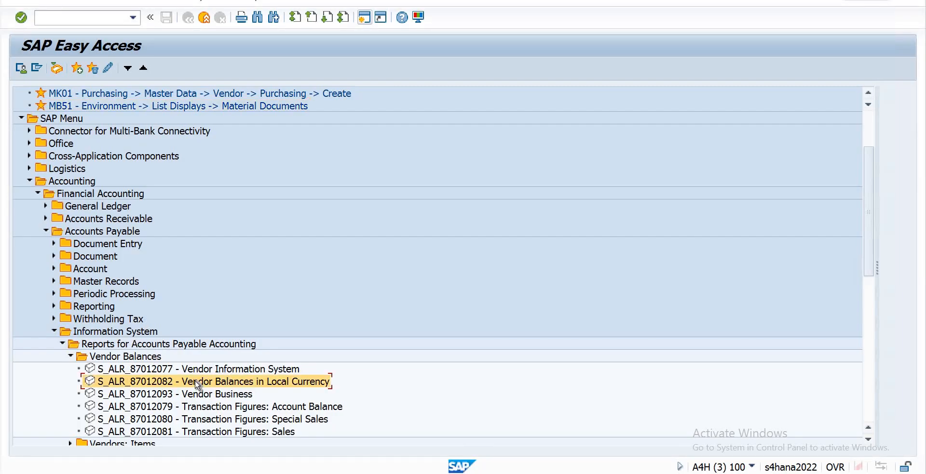
{"action": "right_click", "coordinate": [197, 384]}
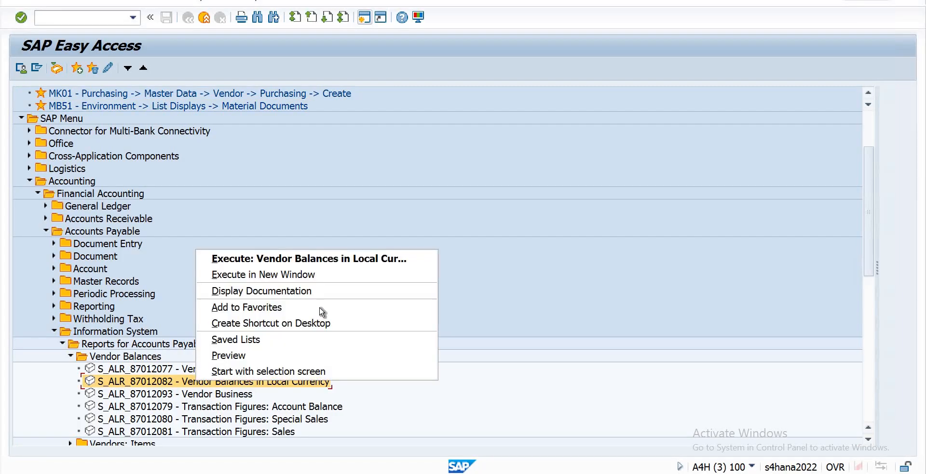
{"action": "left_click", "coordinate": [284, 308]}
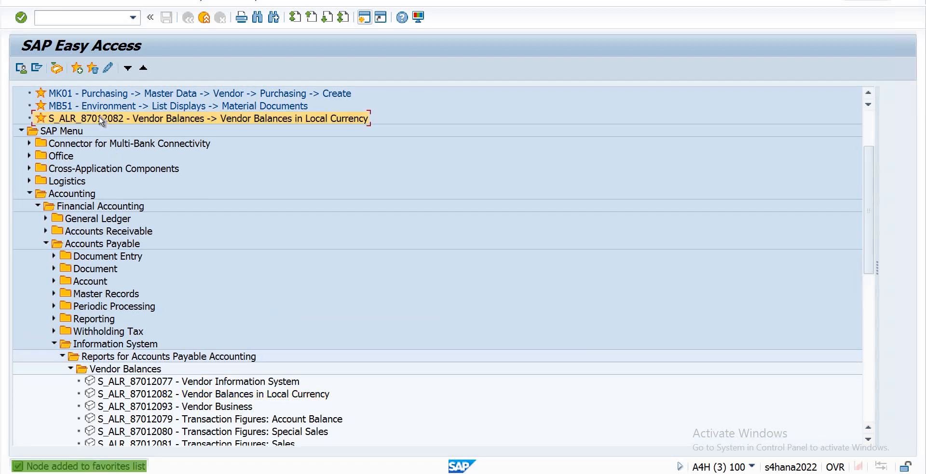
Step: Run the Vendor Balances in Local Currency report for company code DB01 from the favorites
{"action": "key", "text": "Return"}
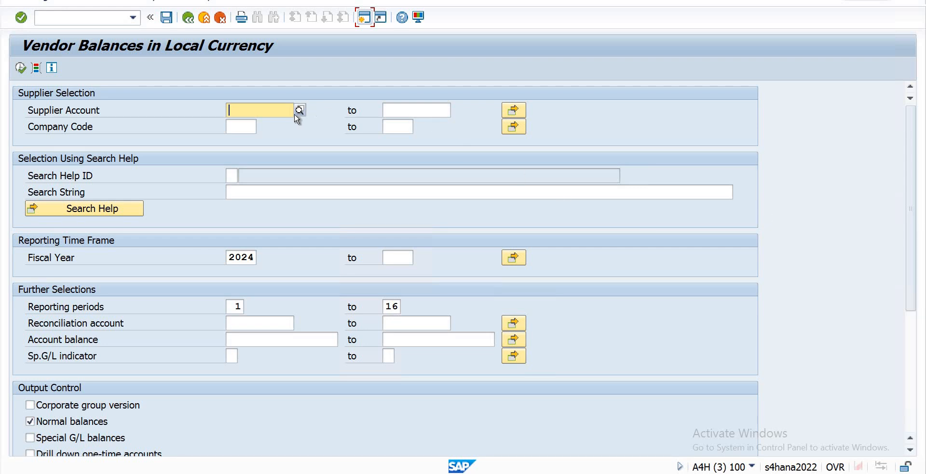
{"action": "left_click", "coordinate": [249, 126]}
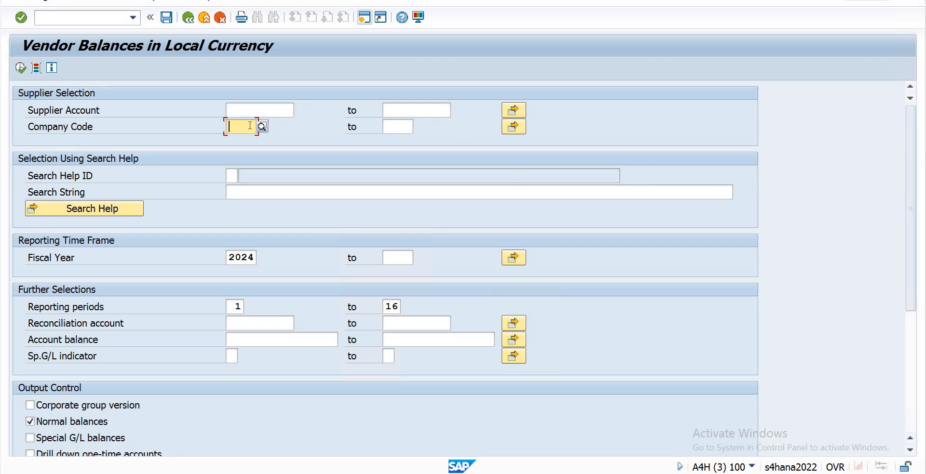
{"action": "type", "text": "db01"}
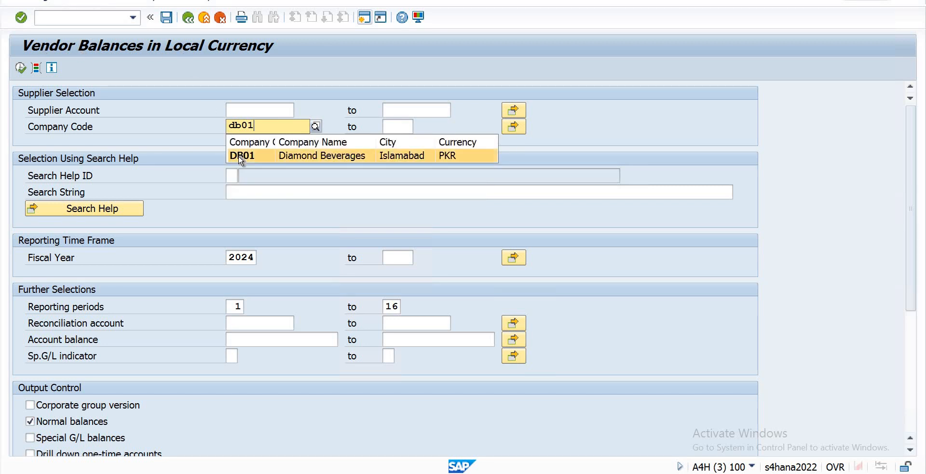
{"action": "left_click", "coordinate": [241, 157]}
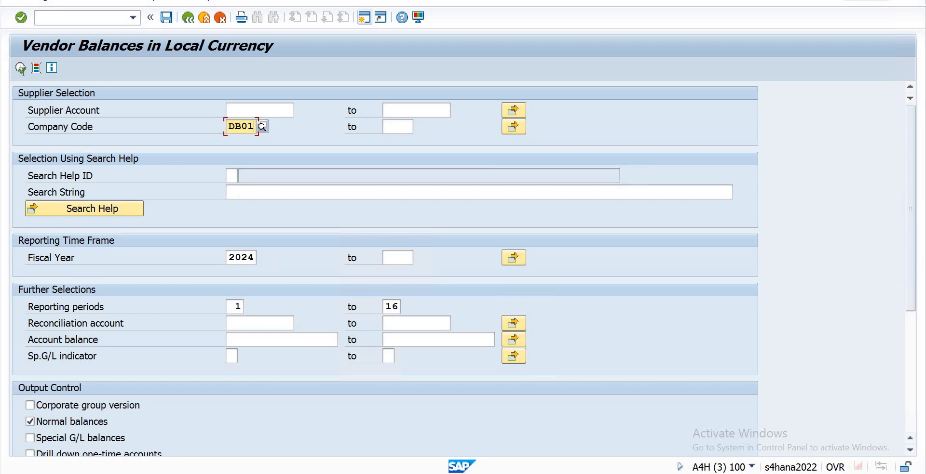
{"action": "left_click", "coordinate": [21, 68]}
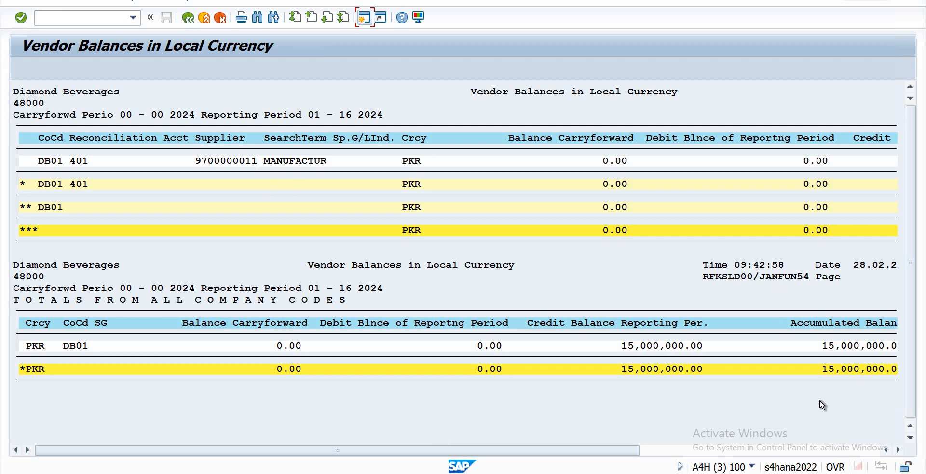
Step: Examine the credit balance and accumulated balance columns of the vendor balances list
{"action": "left_click", "coordinate": [899, 452]}
{"action": "left_click", "coordinate": [899, 452]}
{"action": "left_click", "coordinate": [899, 452]}
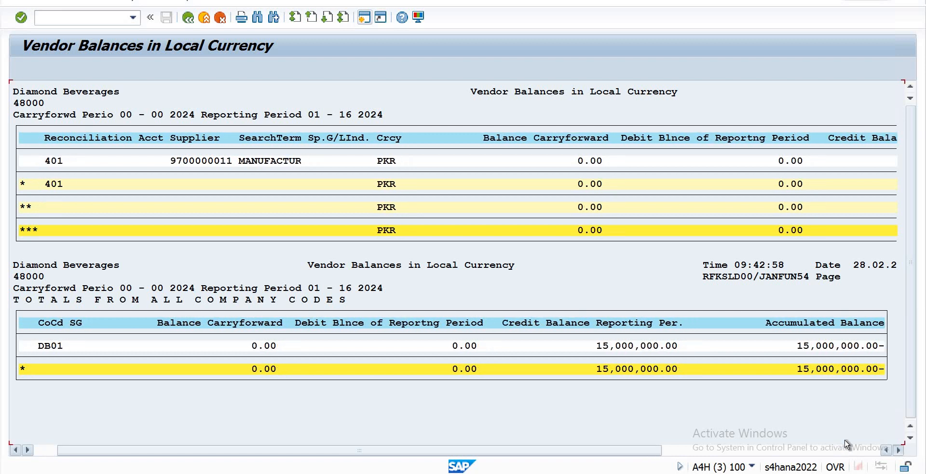
{"action": "scroll", "coordinate": [625, 453], "scroll_direction": "right", "scroll_amount": 3}
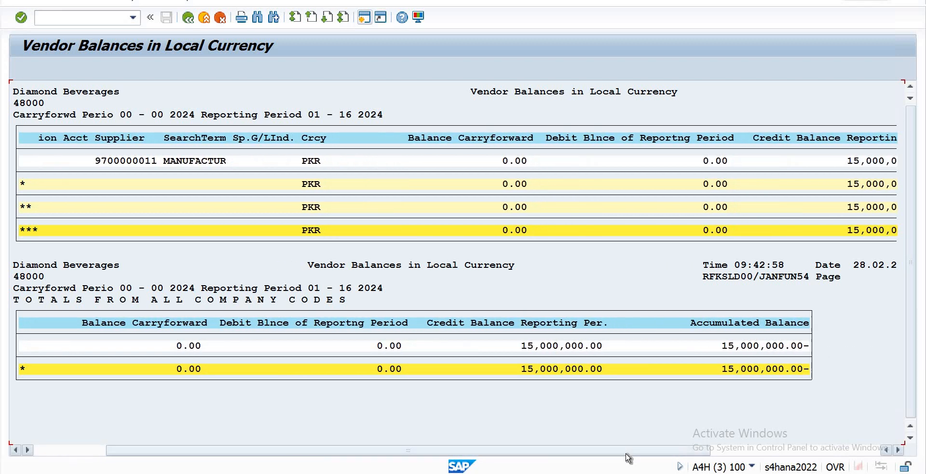
{"action": "left_click", "coordinate": [759, 453]}
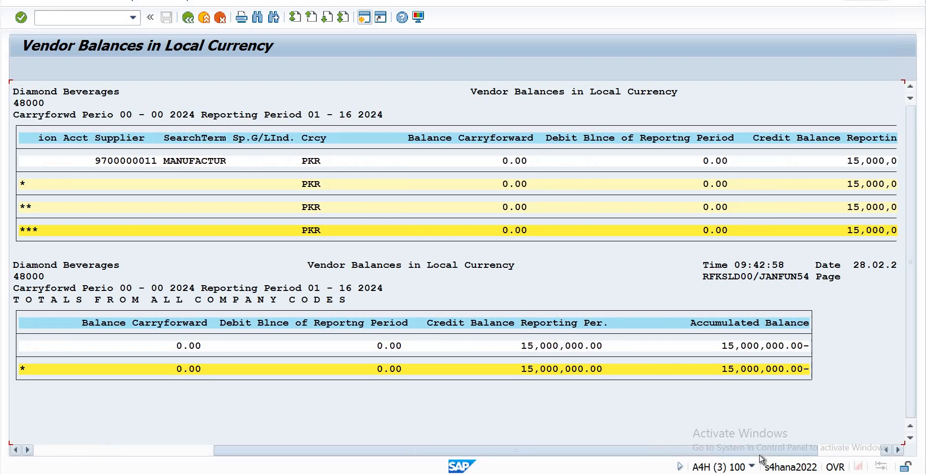
{"action": "scroll", "coordinate": [761, 458], "scroll_direction": "right", "scroll_amount": 1}
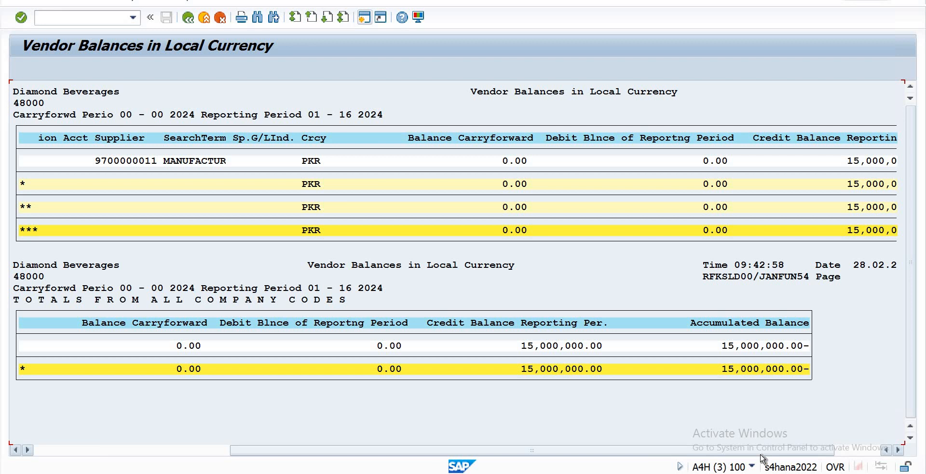
{"action": "scroll", "coordinate": [761, 458], "scroll_direction": "right", "scroll_amount": 2}
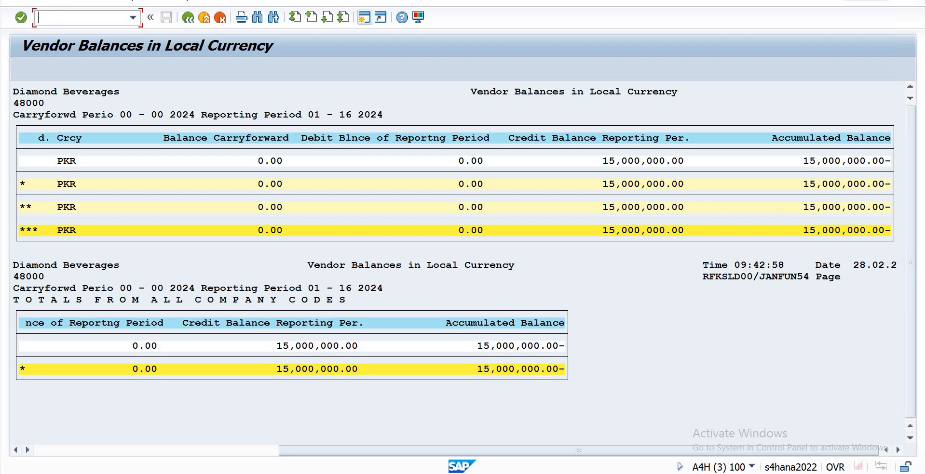
Step: Open the vendor invoice entry screen for company code DB01 and return to SAP Easy Access with /n
{"action": "type", "text": "/"}
{"action": "type", "text": "nfbl1n"}
{"action": "key", "text": "Return"}
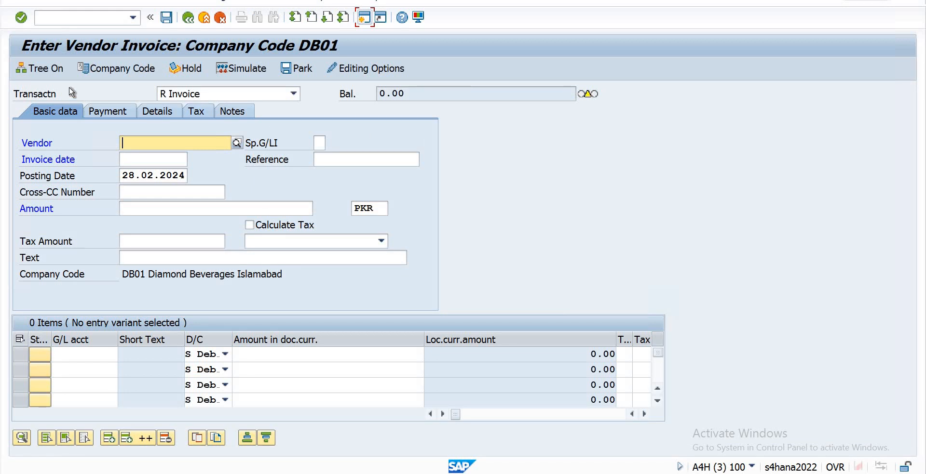
{"action": "left_click", "coordinate": [107, 16]}
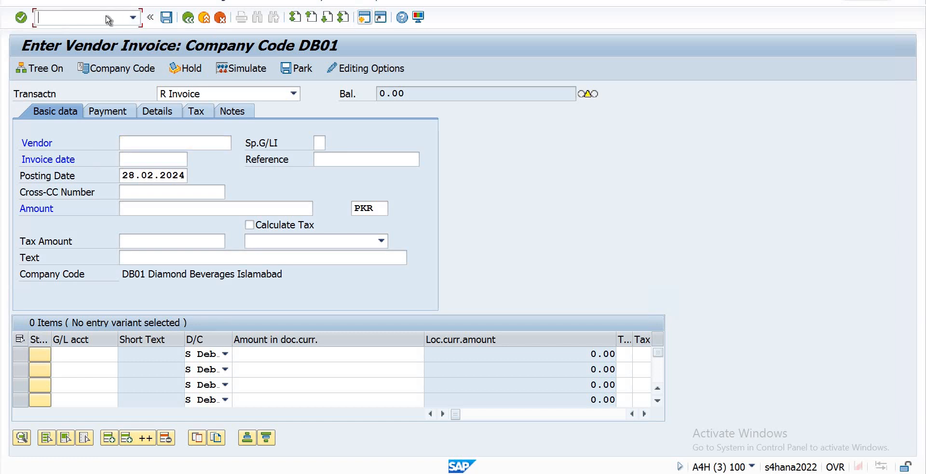
{"action": "type", "text": "/n"}
{"action": "key", "text": "Return"}
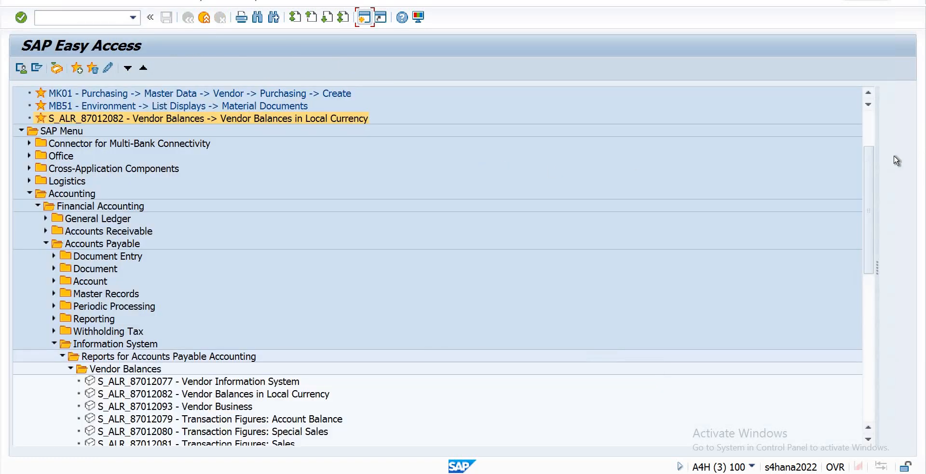
Step: Add S_ALR_87012077 Vendor Information System from the Vendor Balances reports to the favorites
{"action": "scroll", "coordinate": [878, 238], "scroll_direction": "down", "scroll_amount": 4}
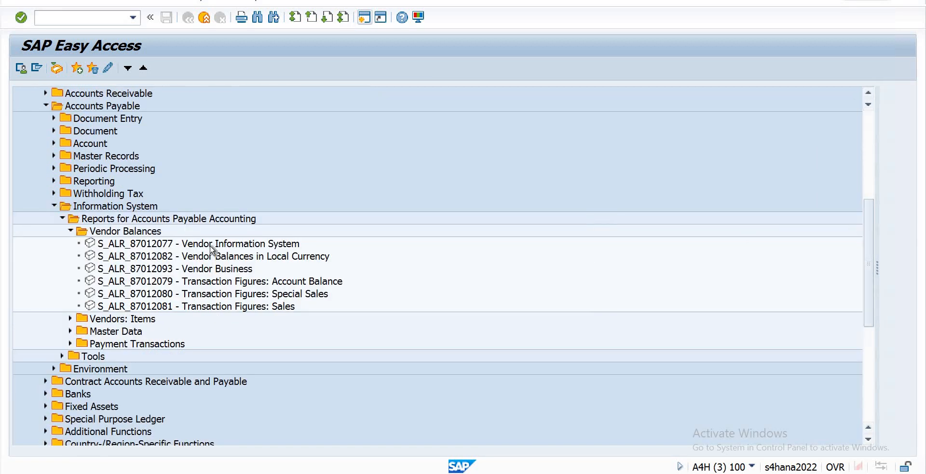
{"action": "left_click", "coordinate": [211, 247]}
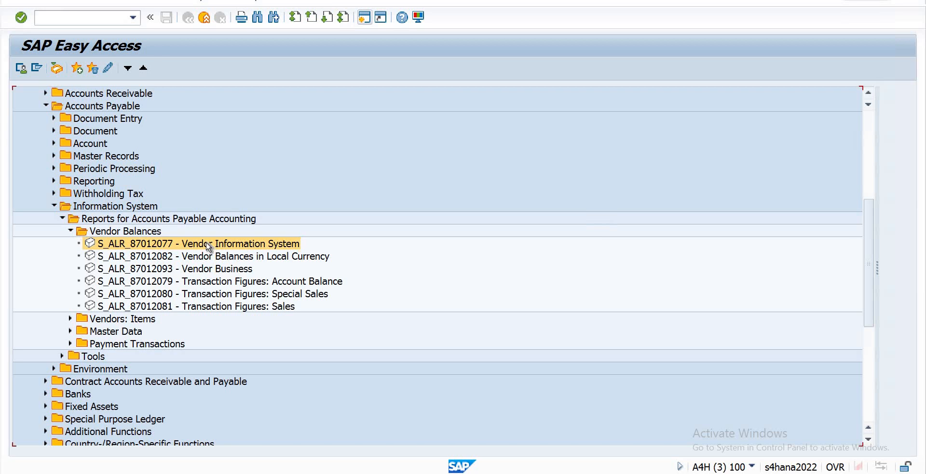
{"action": "right_click", "coordinate": [208, 247]}
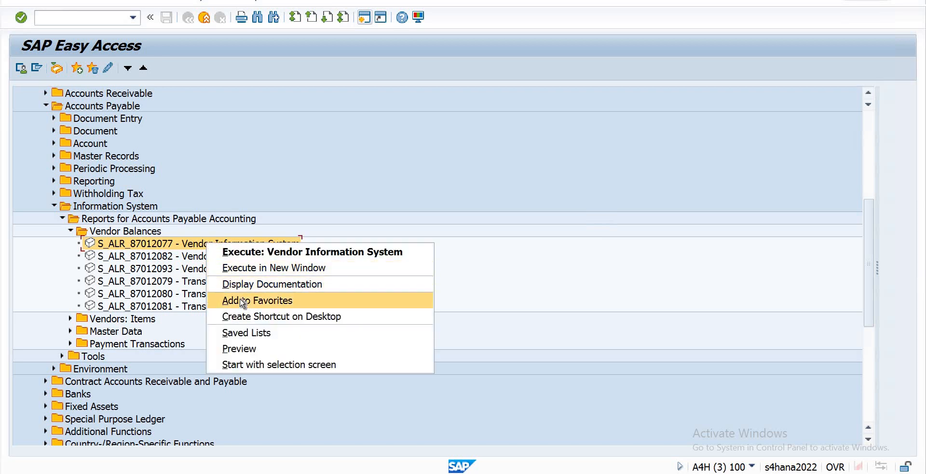
{"action": "left_click", "coordinate": [280, 301]}
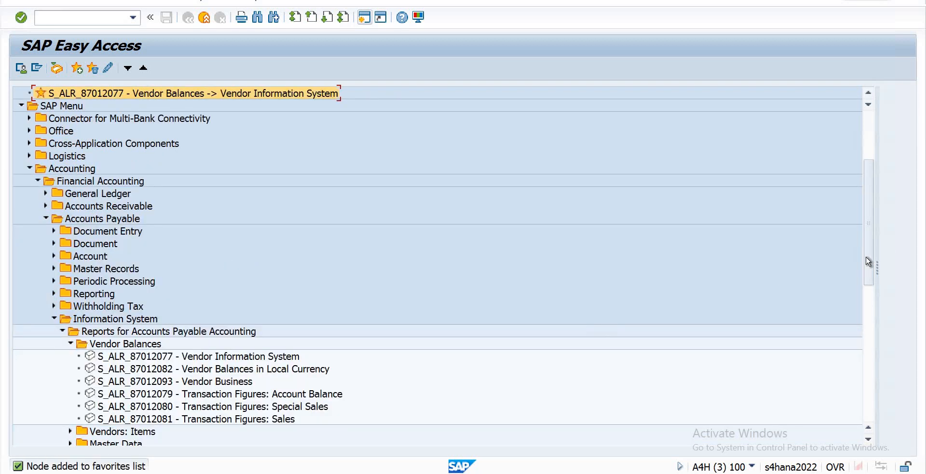
Step: Add S_ALR_87012079 Transaction Figures: Account Balance from the Vendor Balances reports to the favorites
{"action": "scroll", "coordinate": [873, 305], "scroll_direction": "down", "scroll_amount": 1}
{"action": "scroll", "coordinate": [874, 304], "scroll_direction": "down", "scroll_amount": 3}
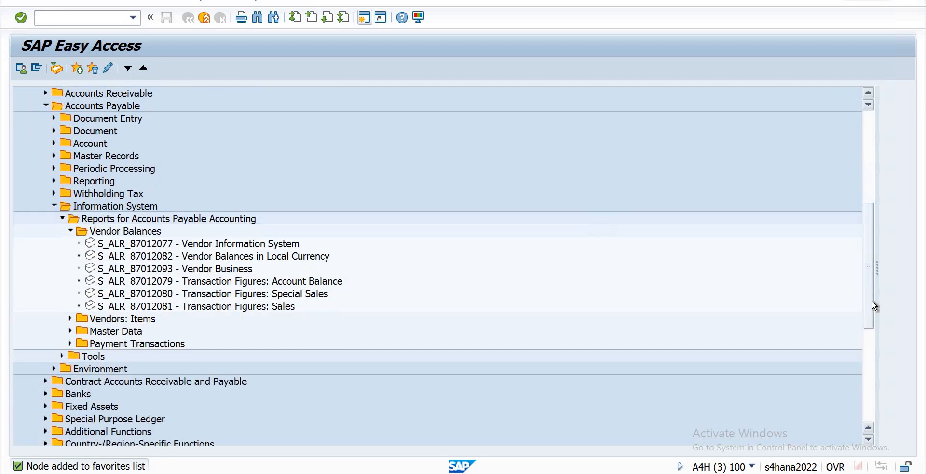
{"action": "right_click", "coordinate": [171, 287]}
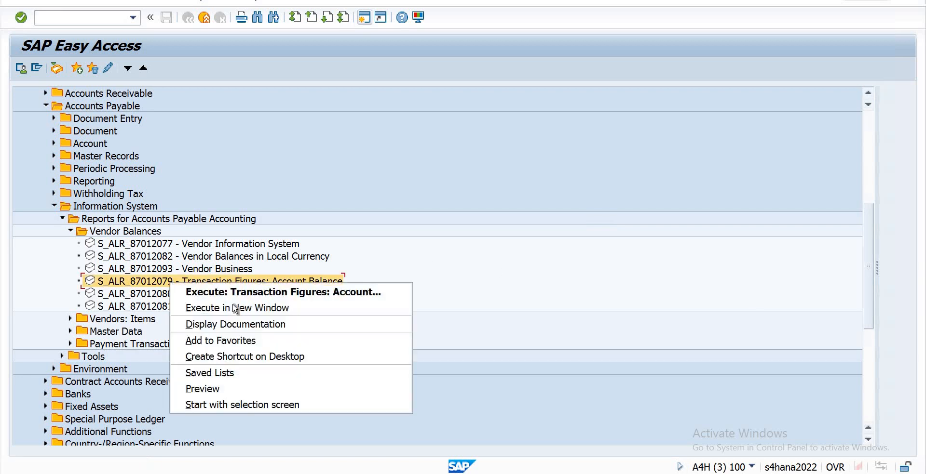
{"action": "left_click", "coordinate": [227, 344]}
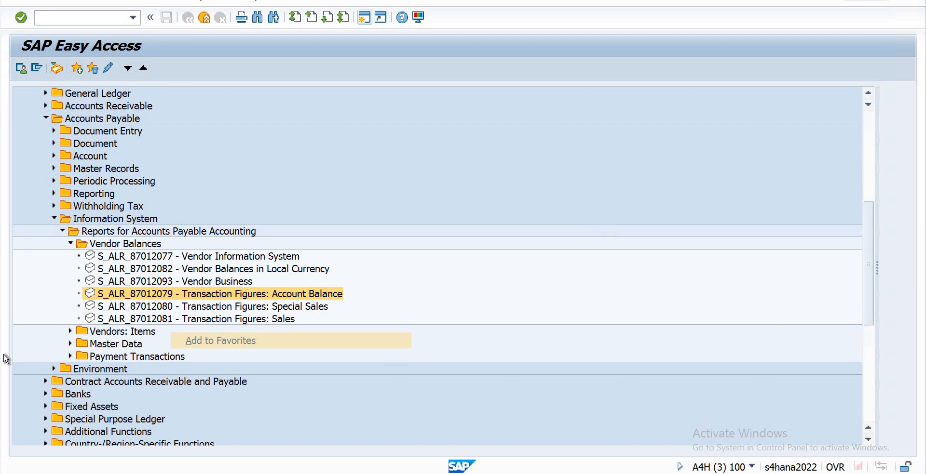
{"action": "scroll", "coordinate": [62, 365], "scroll_direction": "up", "scroll_amount": 3}
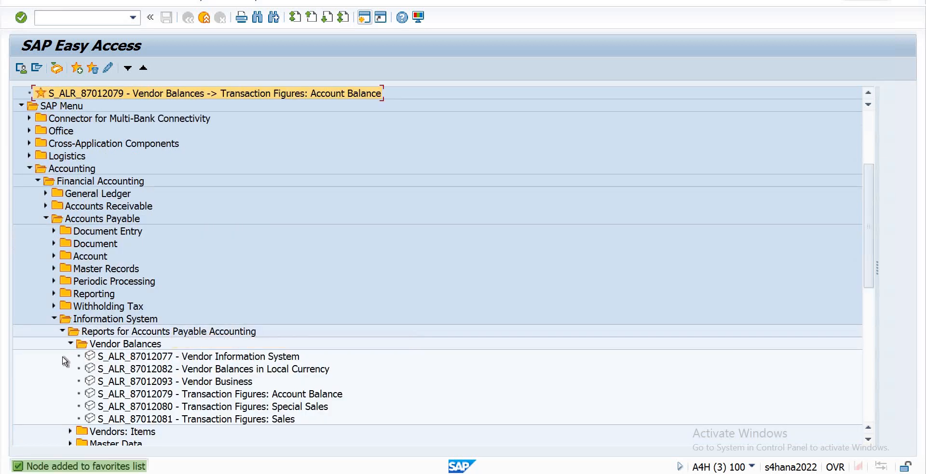
Step: Collapse the Vendor Balances folder and look through Accounts Payable's Environment folder, including User Parameters and Check Information
{"action": "left_click", "coordinate": [71, 344]}
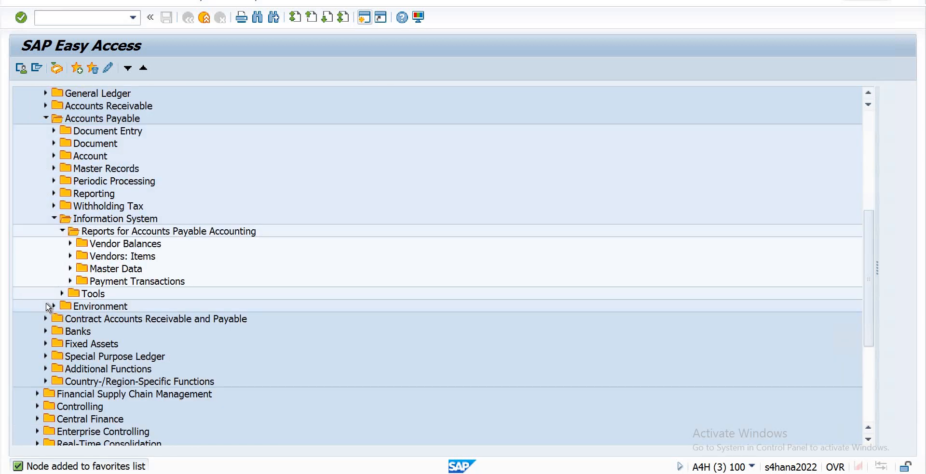
{"action": "left_click", "coordinate": [53, 307]}
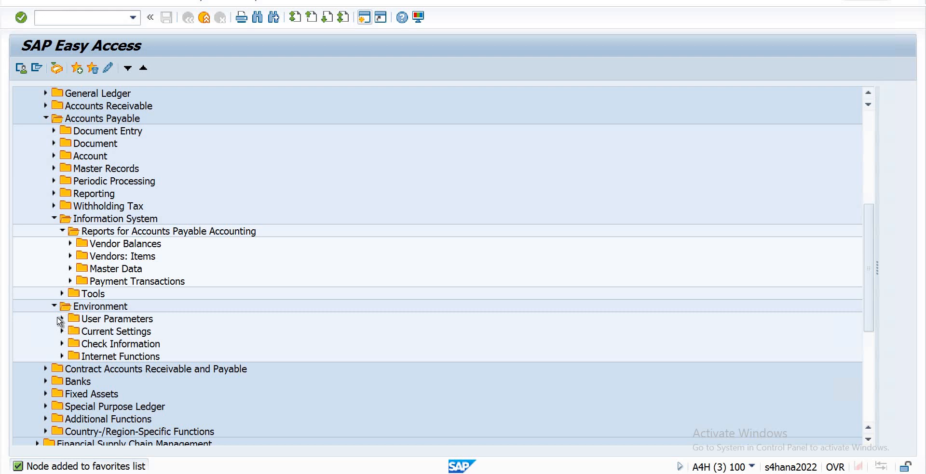
{"action": "left_click", "coordinate": [62, 319]}
{"action": "left_click", "coordinate": [61, 319]}
{"action": "left_click", "coordinate": [63, 344]}
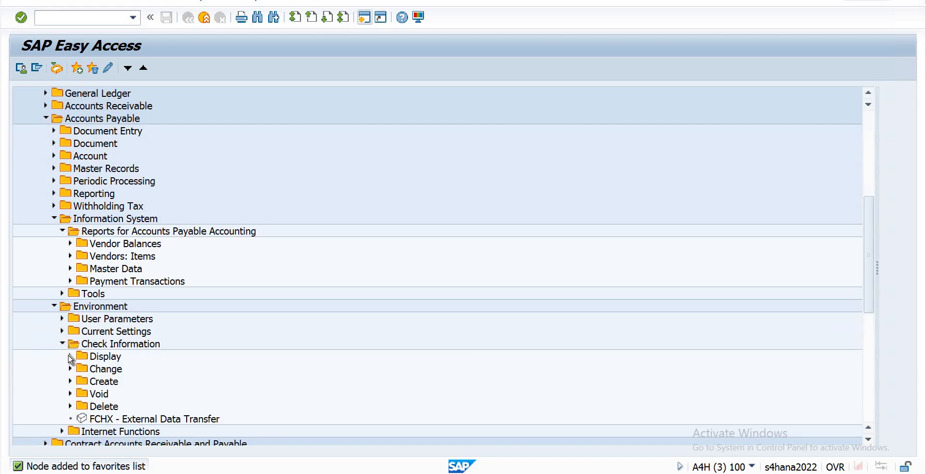
{"action": "left_click", "coordinate": [70, 358]}
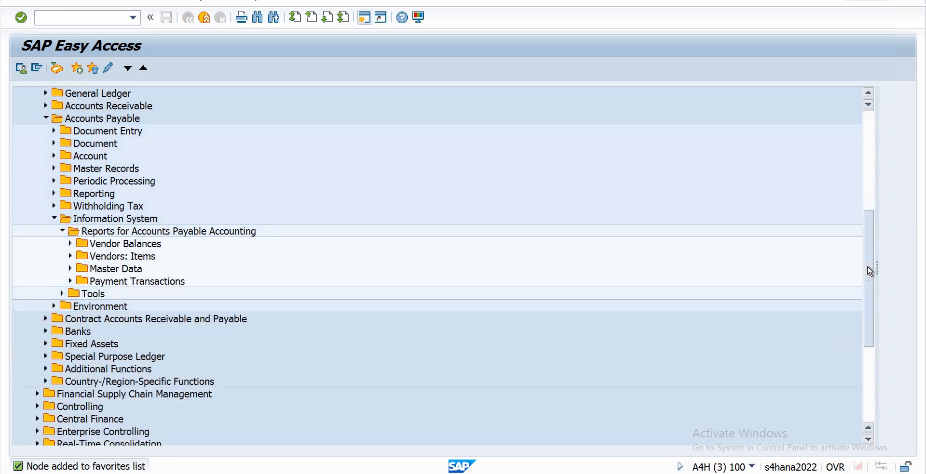
Step: Try to start the S_ALR_87012077 Vendor Information System report from the favorites and dismiss its message
{"action": "scroll", "coordinate": [869, 271], "scroll_direction": "up", "scroll_amount": 1}
{"action": "scroll", "coordinate": [870, 271], "scroll_direction": "up", "scroll_amount": 2}
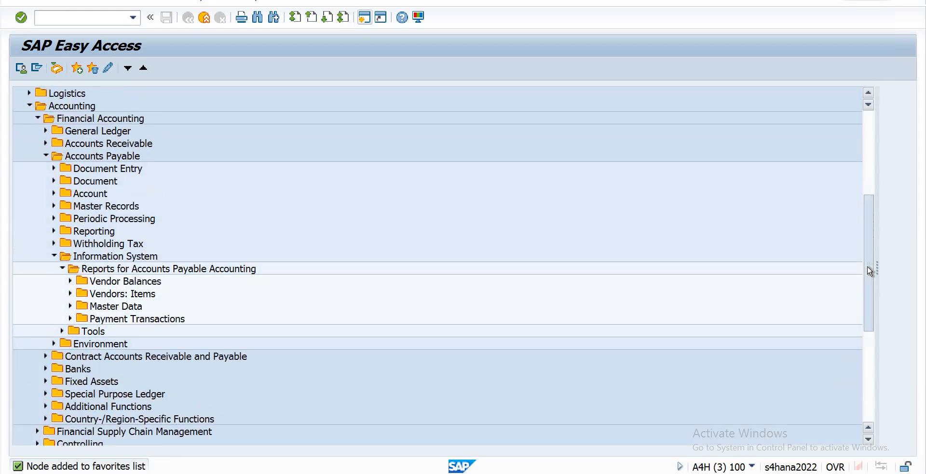
{"action": "scroll", "coordinate": [863, 181], "scroll_direction": "up", "scroll_amount": 2}
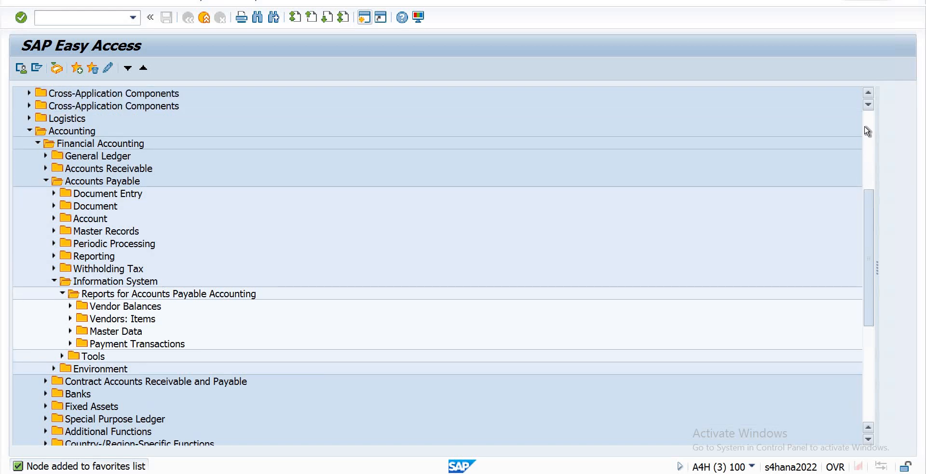
{"action": "scroll", "coordinate": [880, 203], "scroll_direction": "up", "scroll_amount": 7}
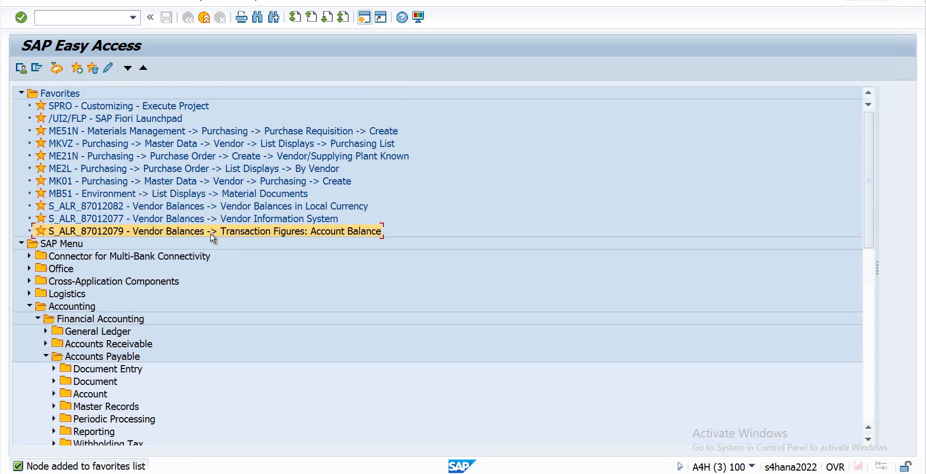
{"action": "double_click", "coordinate": [183, 220]}
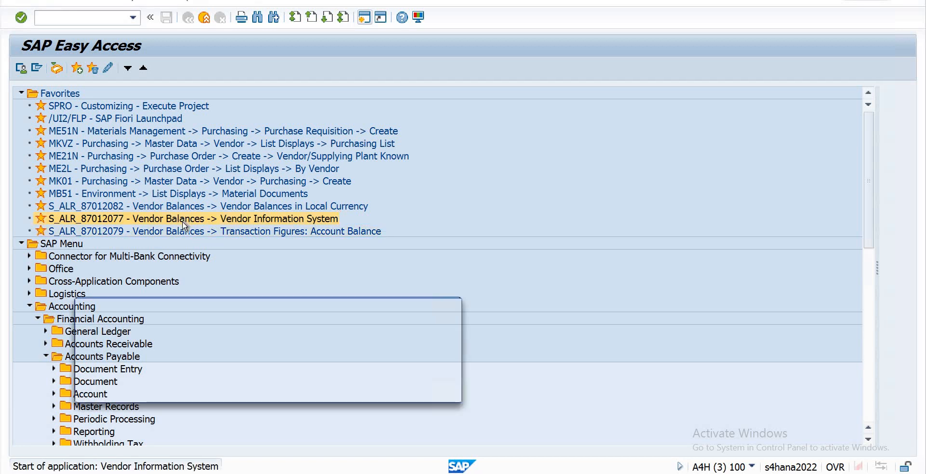
{"action": "left_click", "coordinate": [432, 390]}
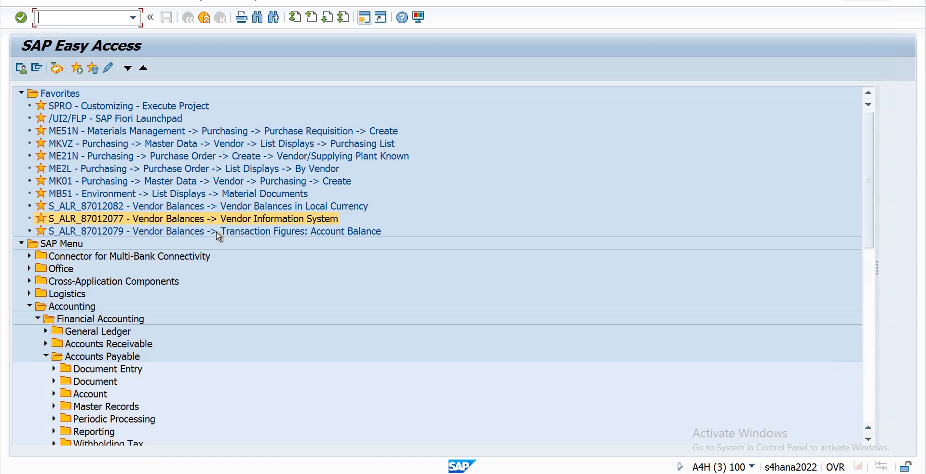
Step: Open the S_ALR_87012079 Transaction Figures: Account Balance report from the favorites and set its company code to DB01
{"action": "double_click", "coordinate": [218, 233]}
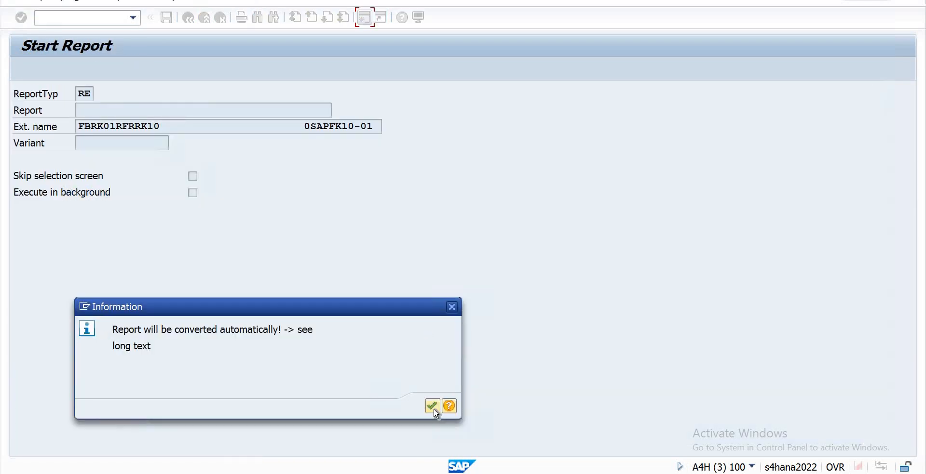
{"action": "left_click", "coordinate": [433, 407]}
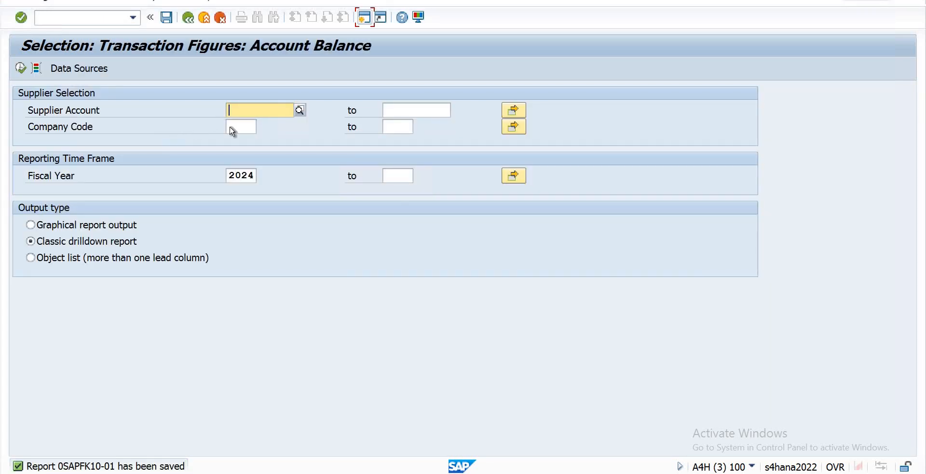
{"action": "left_click", "coordinate": [235, 129]}
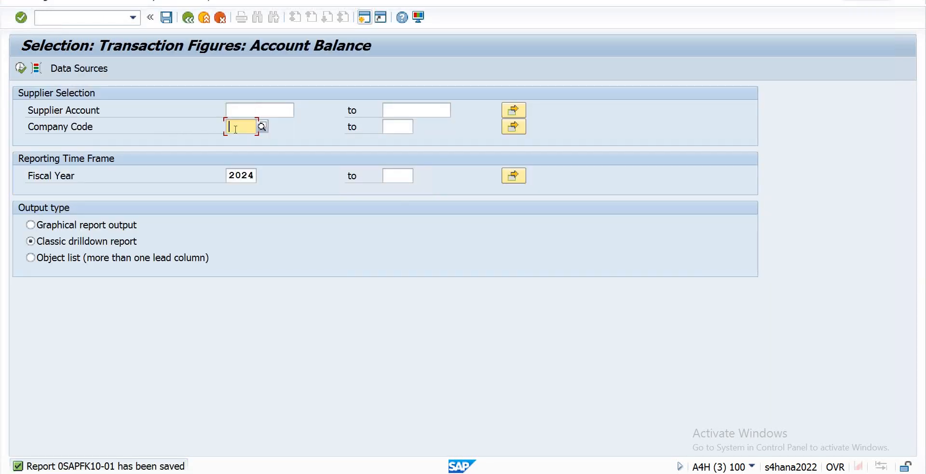
{"action": "type", "text": "db01"}
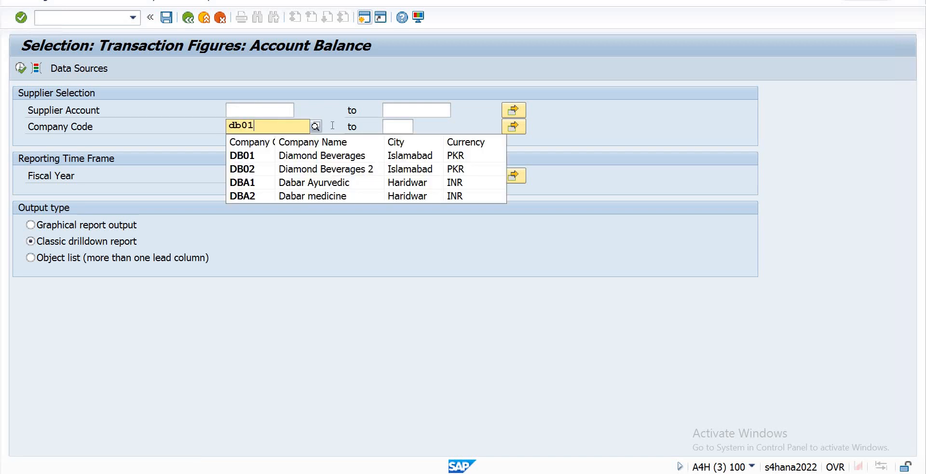
{"action": "left_click", "coordinate": [246, 156]}
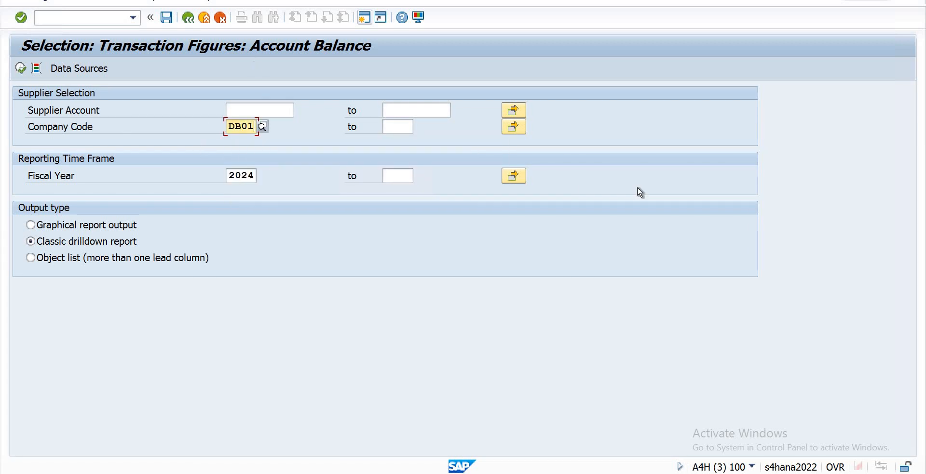
Step: Run the account balance report for DB01 and review its period figures down to the total
{"action": "key", "text": "F8"}
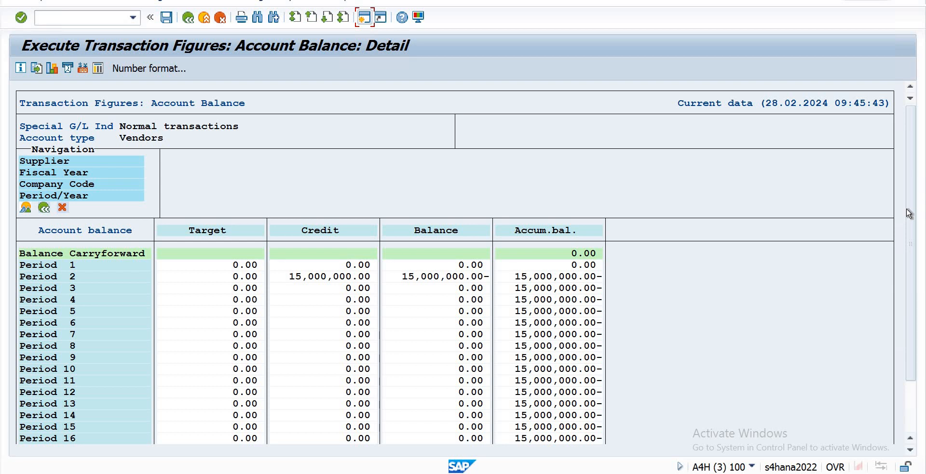
{"action": "left_click_drag", "start_coordinate": [909, 214], "coordinate": [909, 264]}
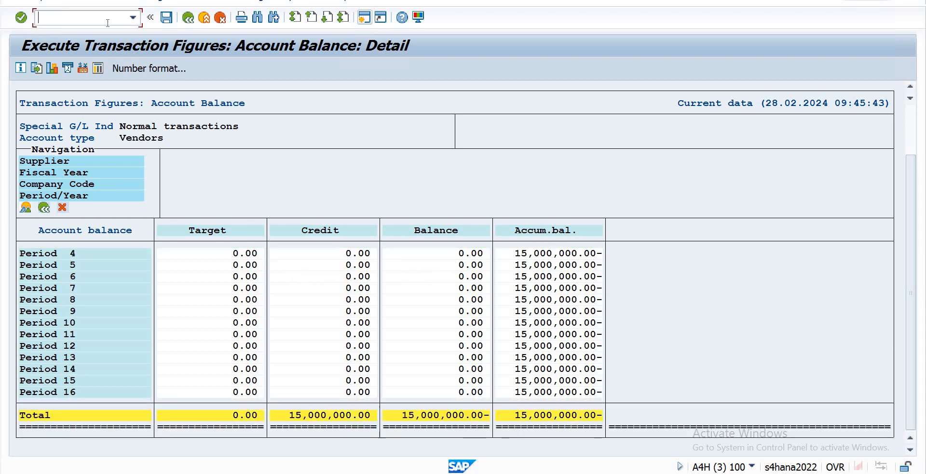
Step: Start a new FB60 vendor invoice and choose Domestic Vendor-2 from the DB01 supplier search as its vendor
{"action": "type", "text": "/nfb60"}
{"action": "key", "text": "Return"}
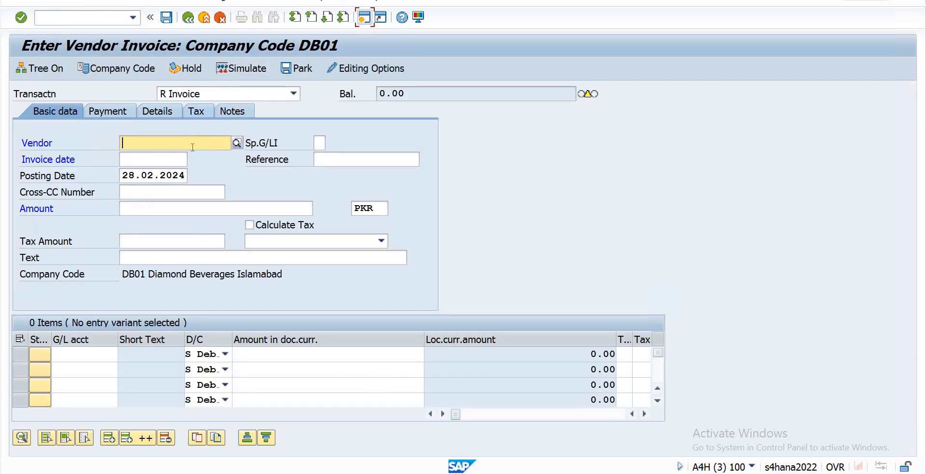
{"action": "type", "text": "97"}
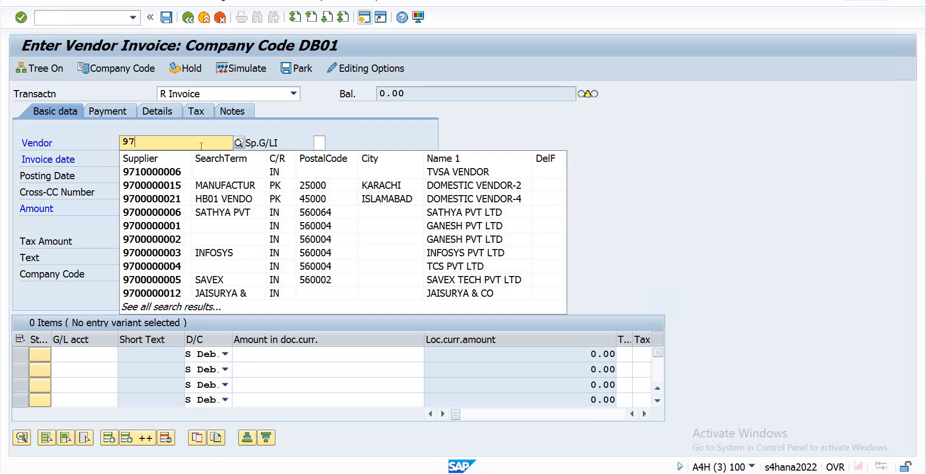
{"action": "left_click", "coordinate": [238, 144]}
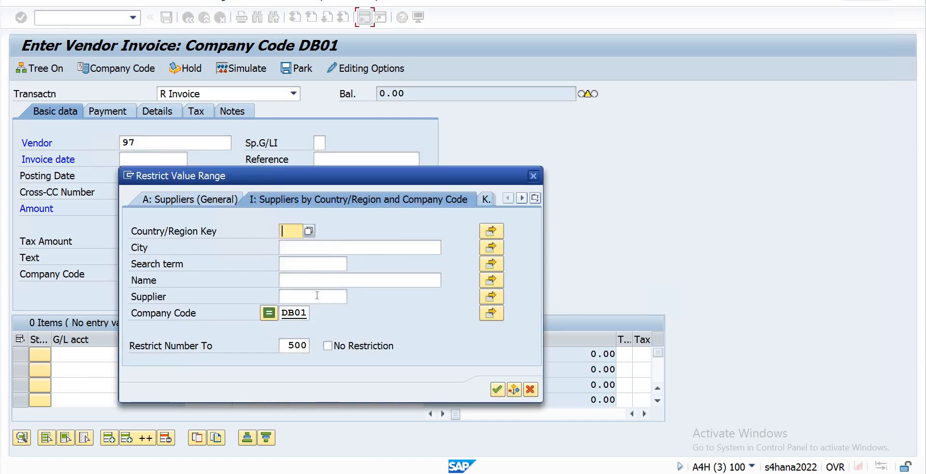
{"action": "left_click", "coordinate": [496, 390]}
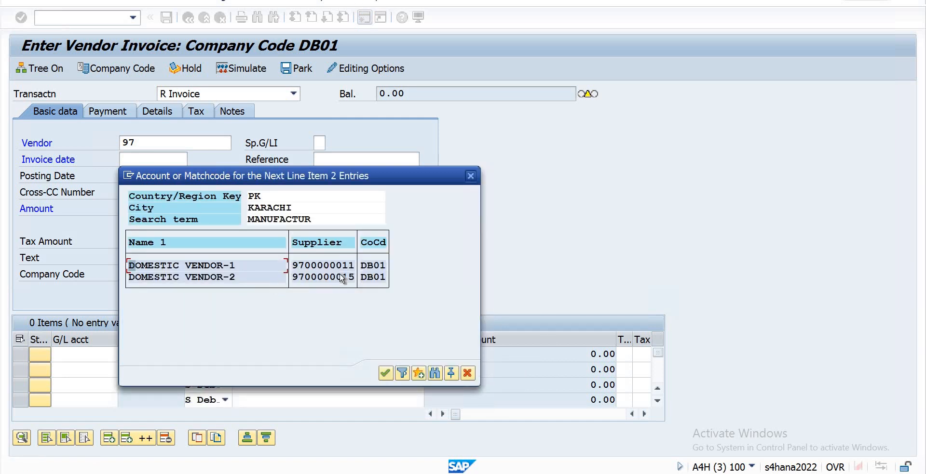
{"action": "double_click", "coordinate": [219, 282]}
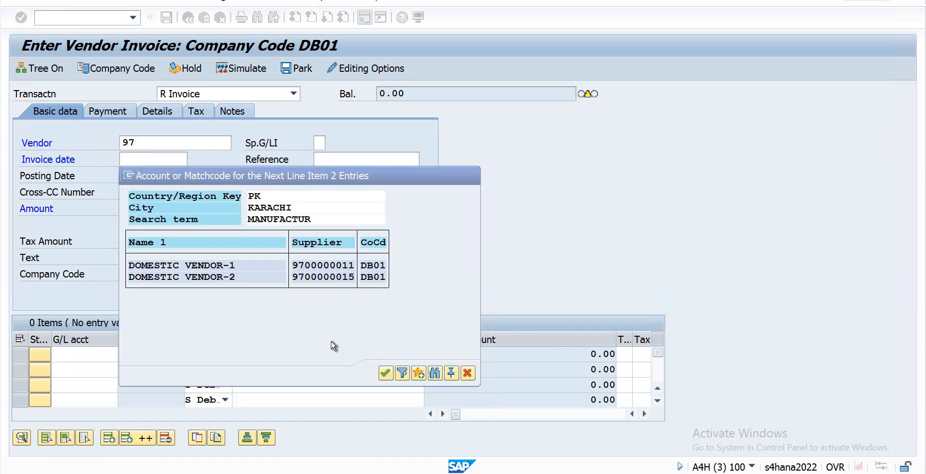
Step: Set the vendor invoice's invoice date to 28.02.2024
{"action": "left_click", "coordinate": [156, 159]}
{"action": "type", "text": "28"}
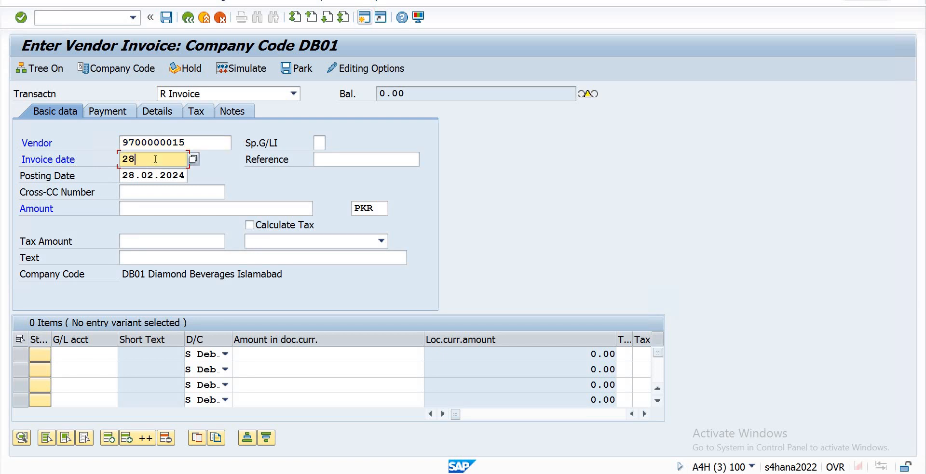
{"action": "type", "text": ".02.2024"}
Step: Try to enter 44500000 PKR as the vendor invoice amount
{"action": "left_click", "coordinate": [144, 208]}
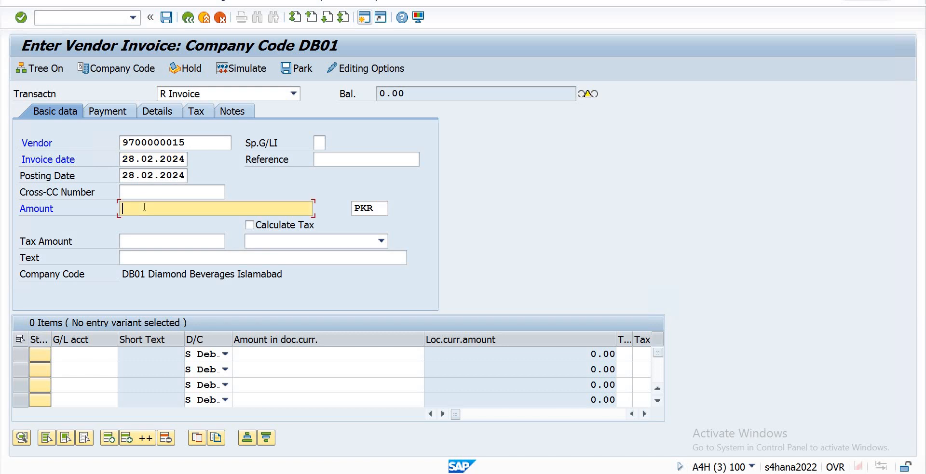
{"action": "type", "text": "65"}
{"action": "key", "text": "BackSpace"}
{"action": "key", "text": "BackSpace"}
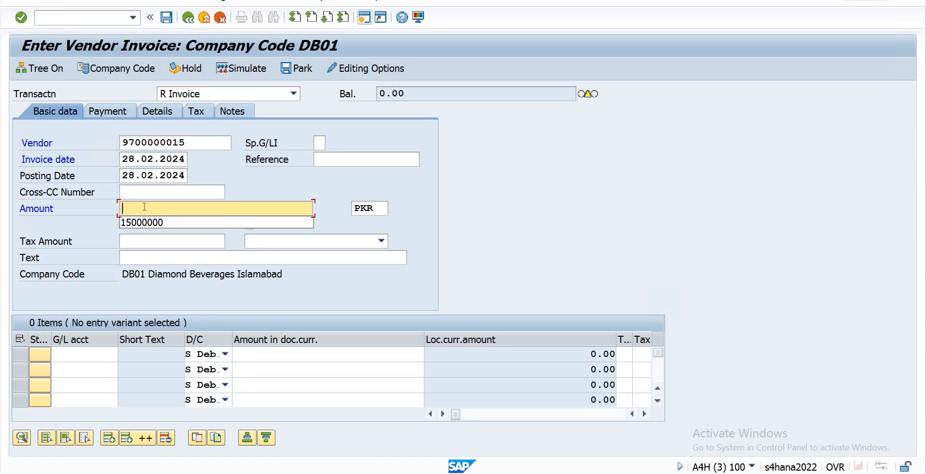
{"action": "type", "text": "44."}
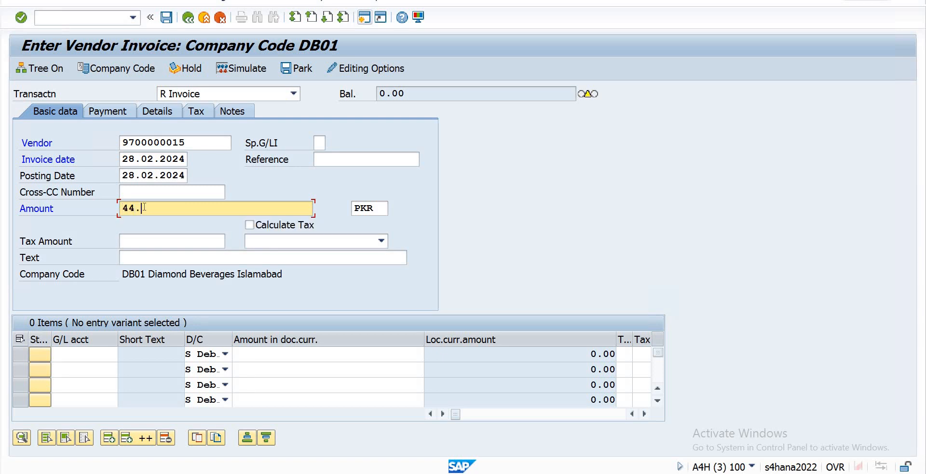
{"action": "type", "text": "5"}
{"action": "key", "text": "BackSpace"}
{"action": "key", "text": "BackSpace"}
{"action": "type", "text": "5000"}
{"action": "type", "text": "0000"}
{"action": "key", "text": "BackSpace"}
{"action": "key", "text": "BackSpace"}
{"action": "key", "text": "Return"}
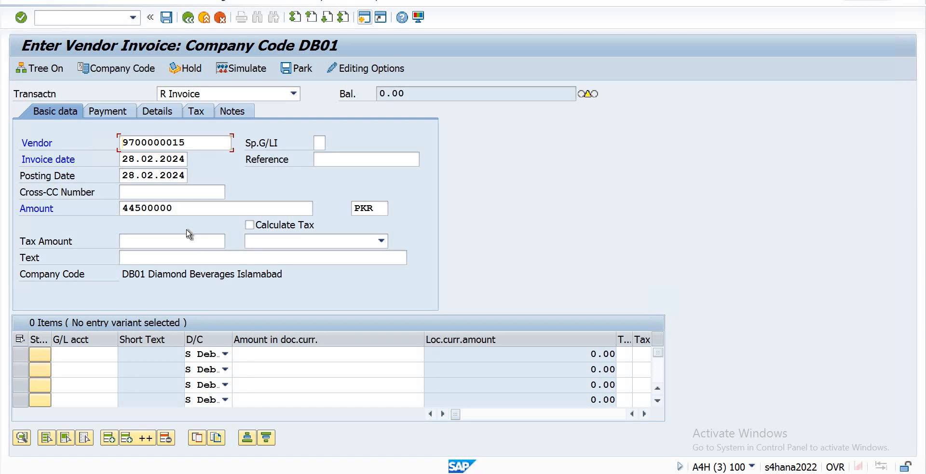
{"action": "key", "text": "Return"}
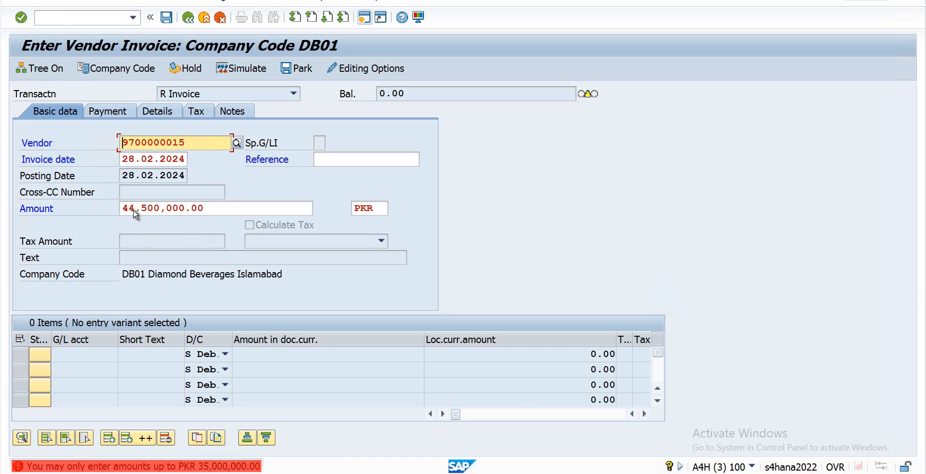
Step: Replace the invoice amount with 34500000 PKR, returning to the SAP session after the lost connection, and confirm the header data
{"action": "left_click", "coordinate": [205, 208]}
{"action": "key", "text": "Return"}
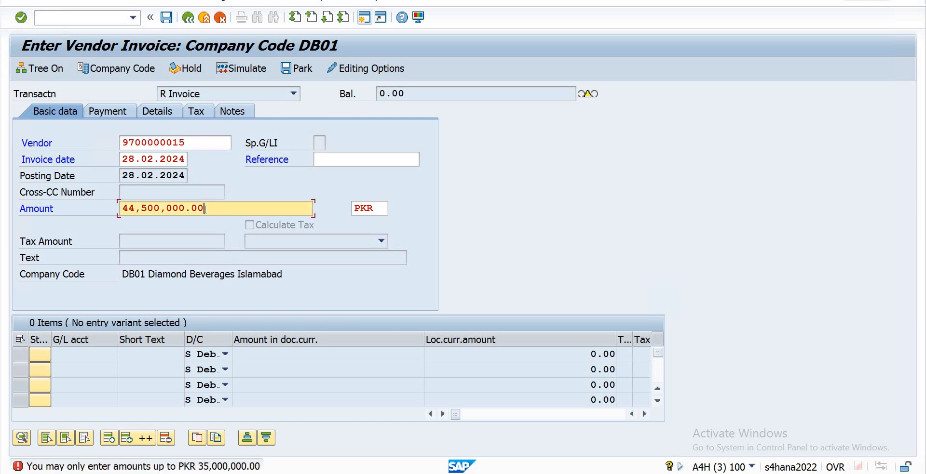
{"action": "key", "text": "BackSpace"}
{"action": "key", "text": "BackSpace"}
{"action": "key", "text": "BackSpace"}
{"action": "key", "text": "BackSpace"}
{"action": "key", "text": "BackSpace"}
{"action": "key", "text": "BackSpace"}
{"action": "key", "text": "BackSpace"}
{"action": "key", "text": "BackSpace"}
{"action": "key", "text": "BackSpace"}
{"action": "key", "text": "BackSpace"}
{"action": "key", "text": "BackSpace"}
{"action": "key", "text": "BackSpace"}
{"action": "key", "text": "BackSpace"}
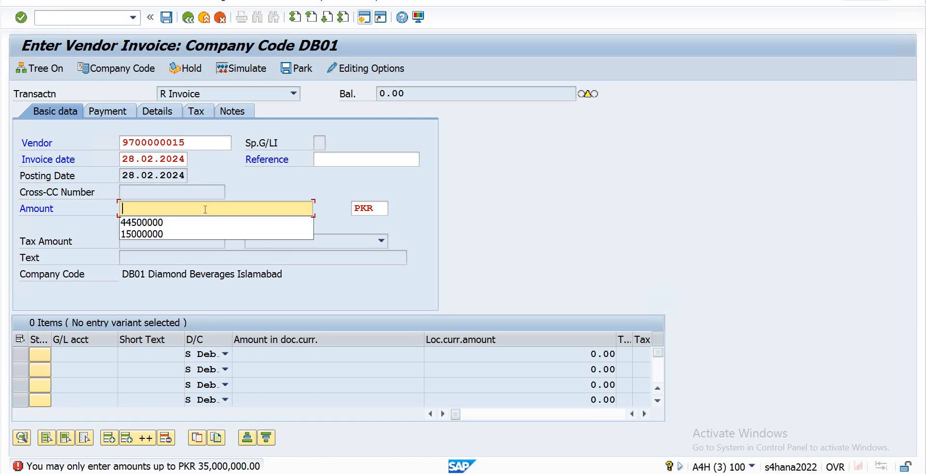
{"action": "type", "text": "345"}
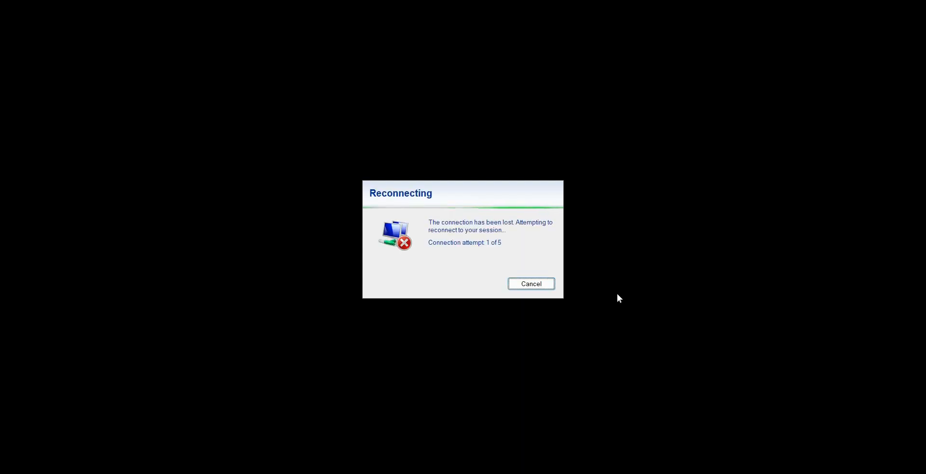
{"action": "left_click", "coordinate": [531, 284]}
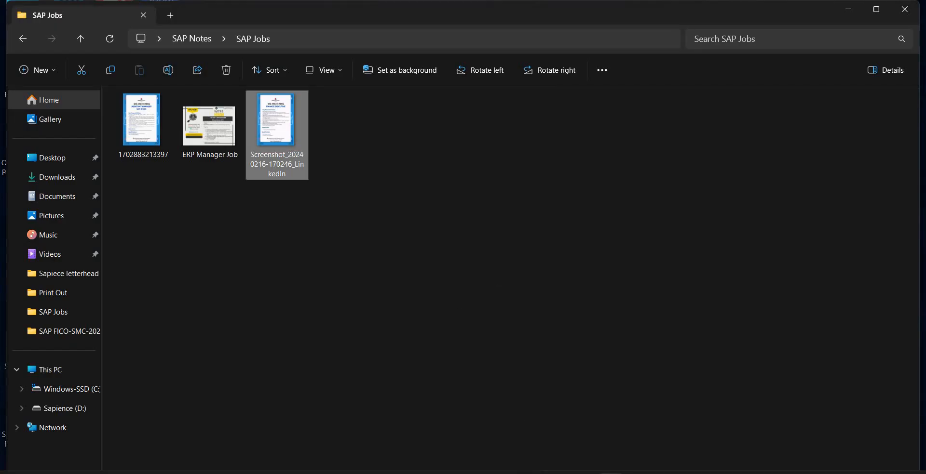
{"action": "left_click", "coordinate": [512, 298]}
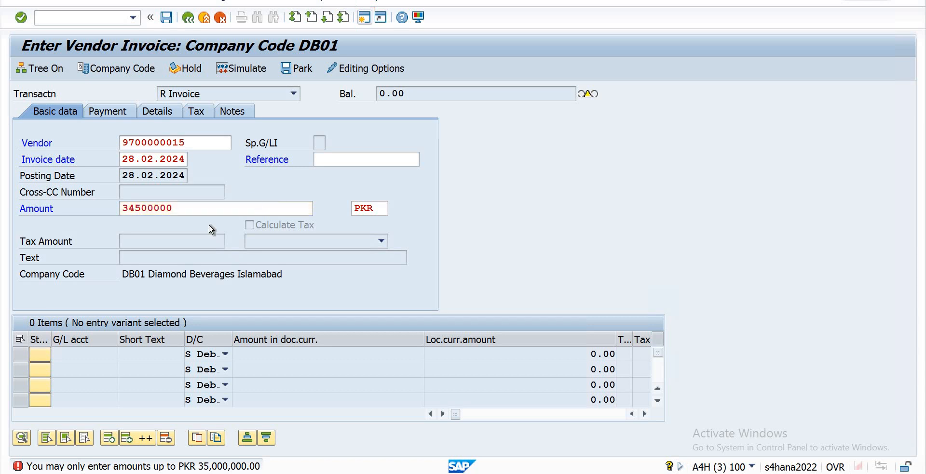
{"action": "key", "text": "Return"}
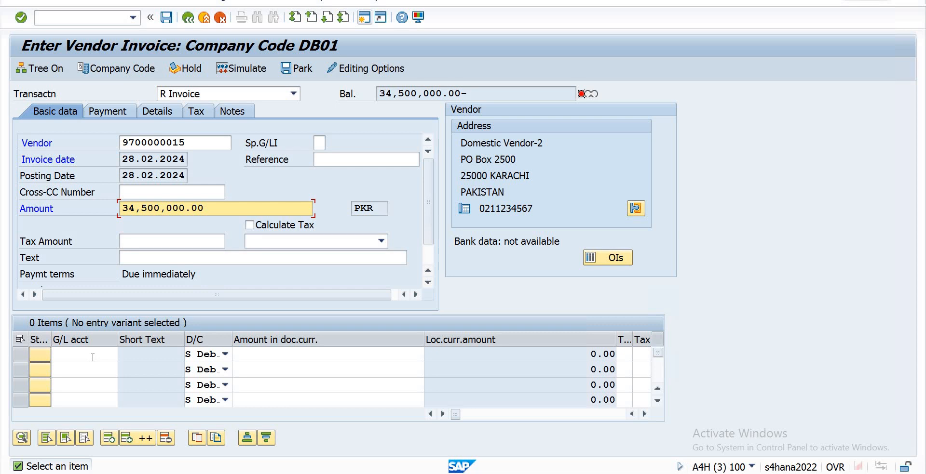
Step: Look up the COAD G/L accounts and assign 501 Purchases 200 ml empty bottles-RMDB002 to the first invoice item
{"action": "left_click", "coordinate": [118, 356]}
{"action": "left_click", "coordinate": [124, 356]}
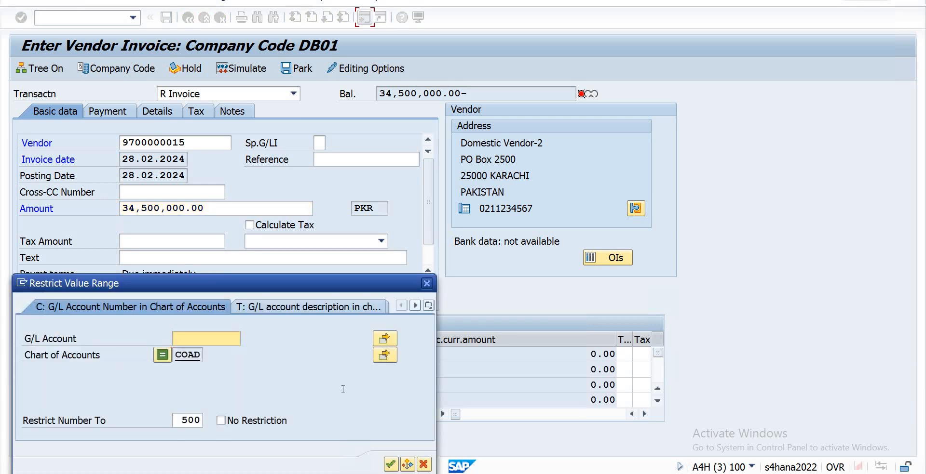
{"action": "left_click", "coordinate": [390, 464]}
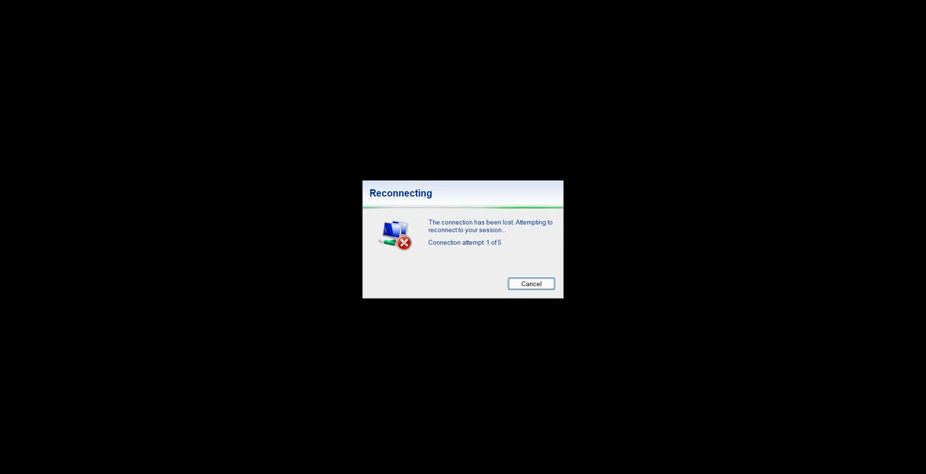
{"action": "left_click", "coordinate": [531, 284]}
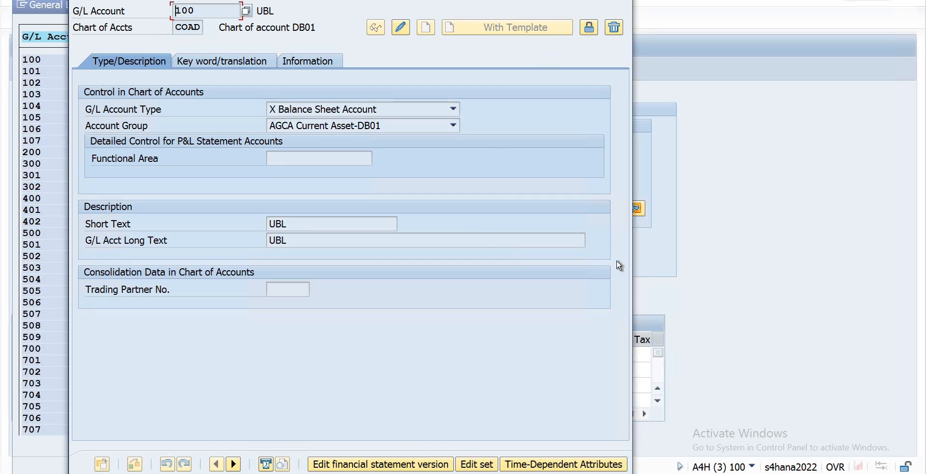
{"action": "key", "text": "alt+Tab"}
{"action": "left_click", "coordinate": [529, 473]}
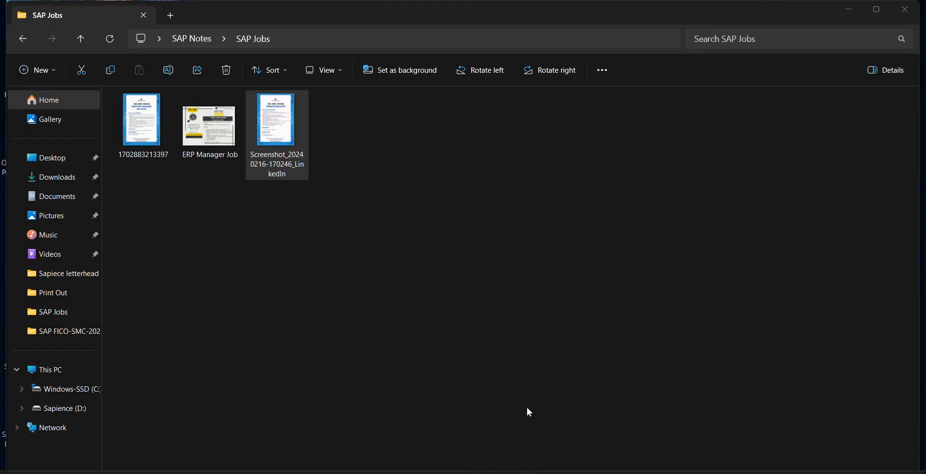
{"action": "left_click", "coordinate": [519, 296]}
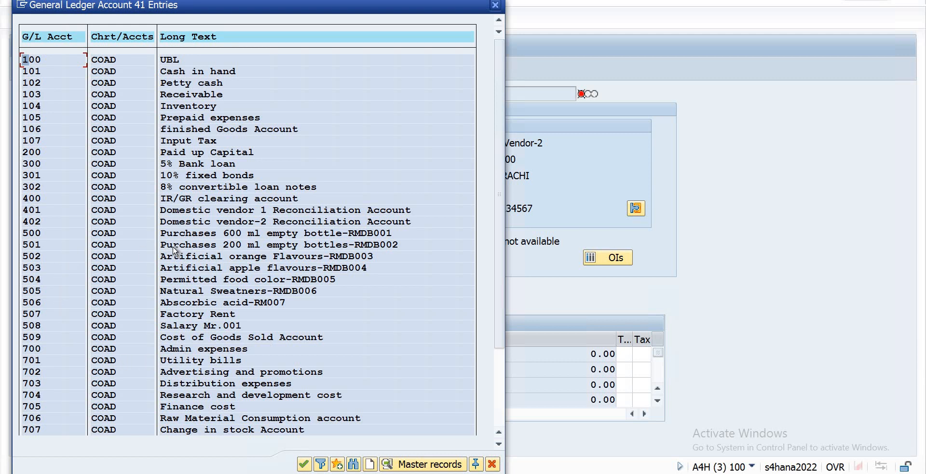
{"action": "double_click", "coordinate": [301, 245]}
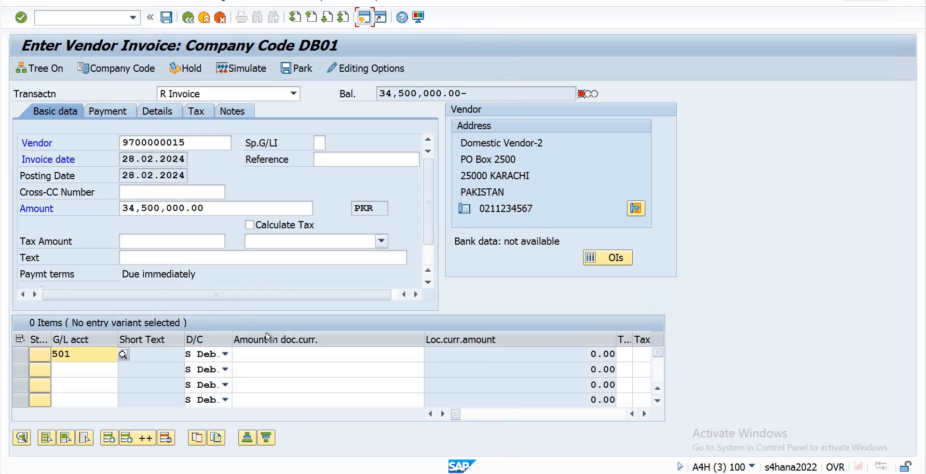
Step: Fill the account 501 item with the full invoice amount of 34,500,000.00 and try to confirm the line
{"action": "key", "text": "Tab"}
{"action": "key", "text": "Tab"}
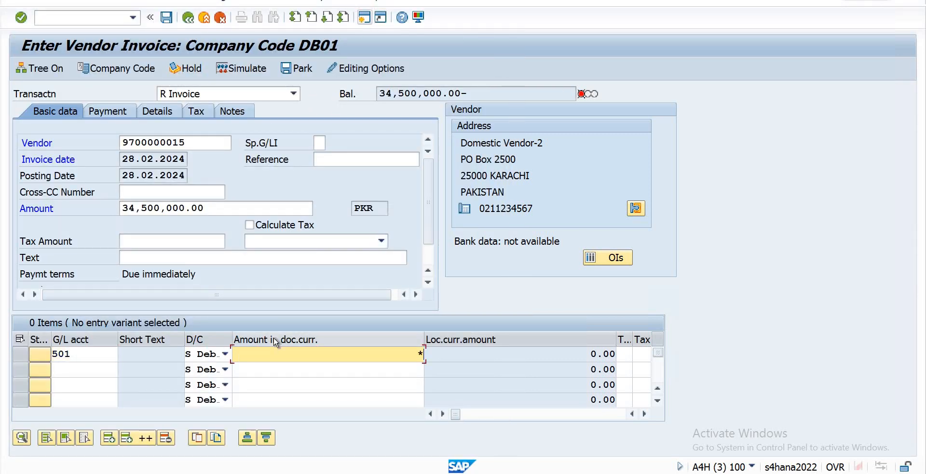
{"action": "type", "text": "*"}
{"action": "key", "text": "Return"}
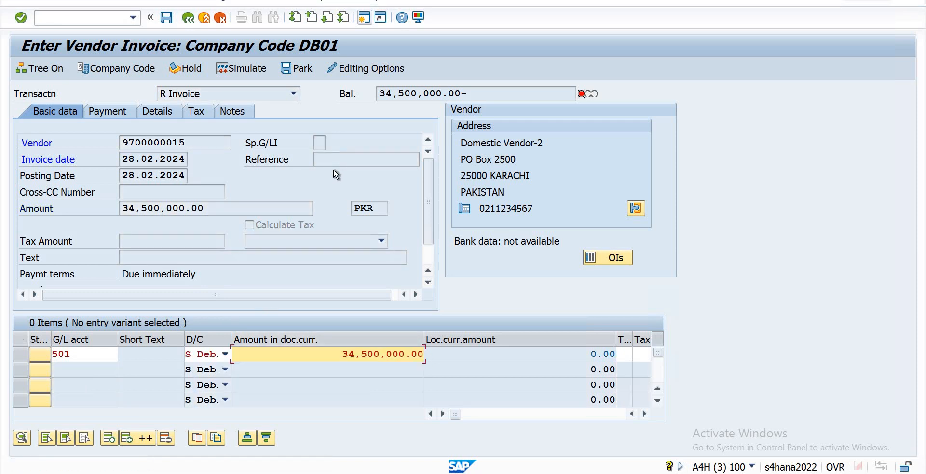
{"action": "key", "text": "Return"}
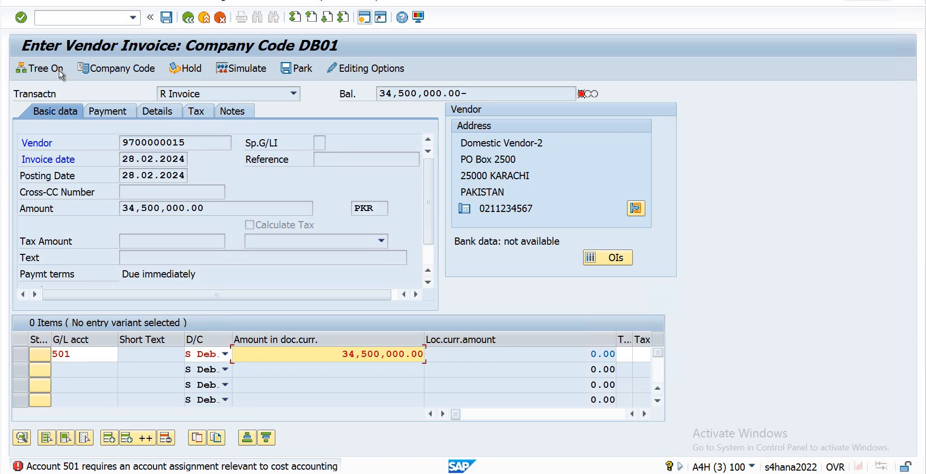
Step: Leave the invoice for FBN1 and open the accounting document number range intervals of company code DB01 for editing
{"action": "left_click", "coordinate": [78, 21]}
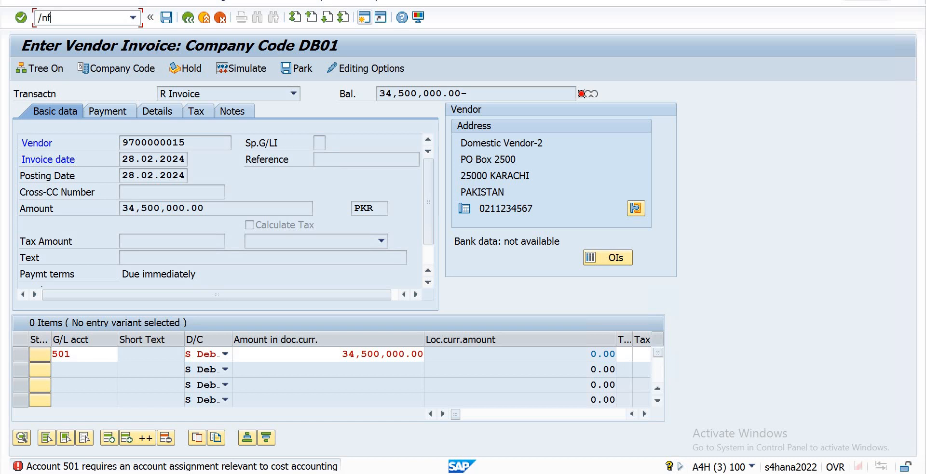
{"action": "type", "text": "/nfbn1"}
{"action": "key", "text": "Return"}
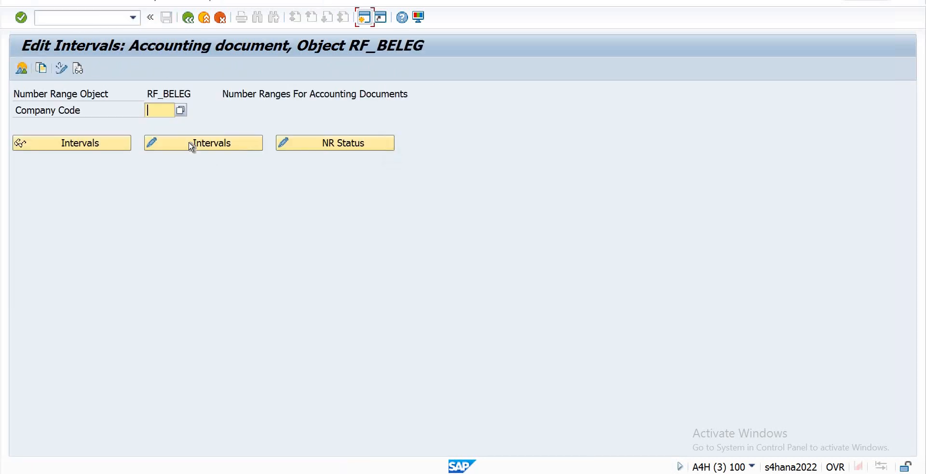
{"action": "type", "text": "db01"}
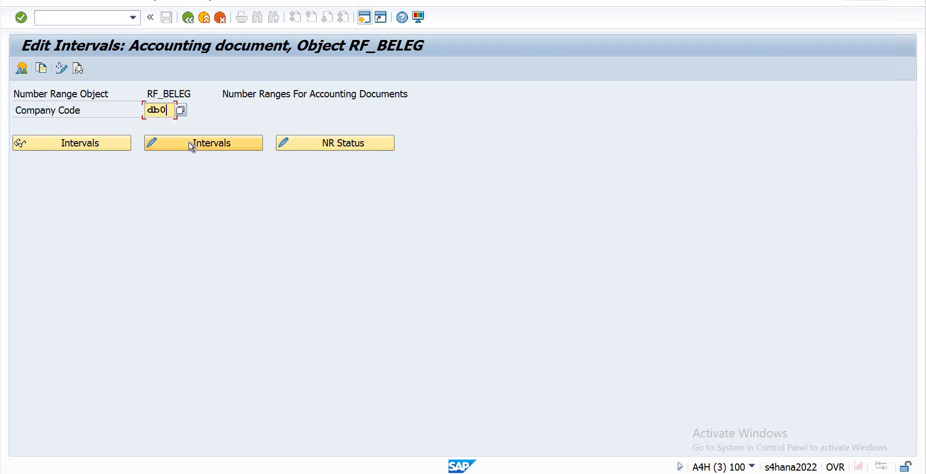
{"action": "left_click", "coordinate": [204, 144]}
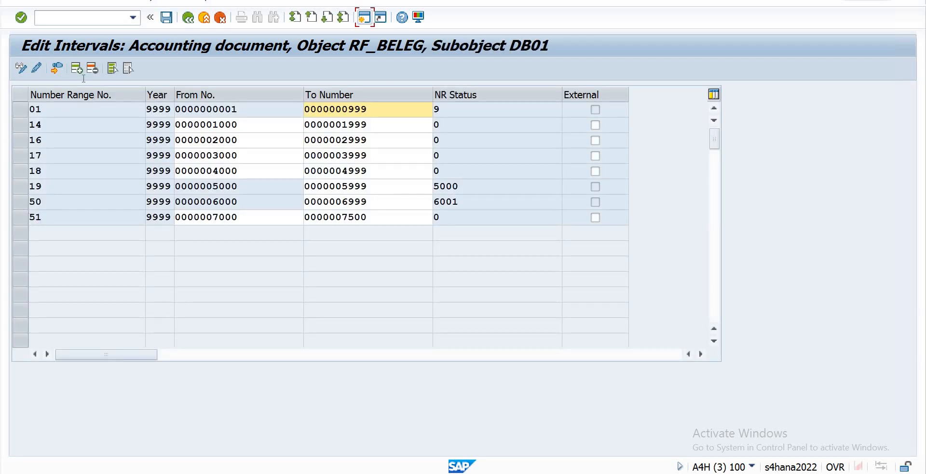
Step: Add number range interval 51 for year 9999 from 7000 to 7500 and save the interval changes
{"action": "left_click", "coordinate": [76, 69]}
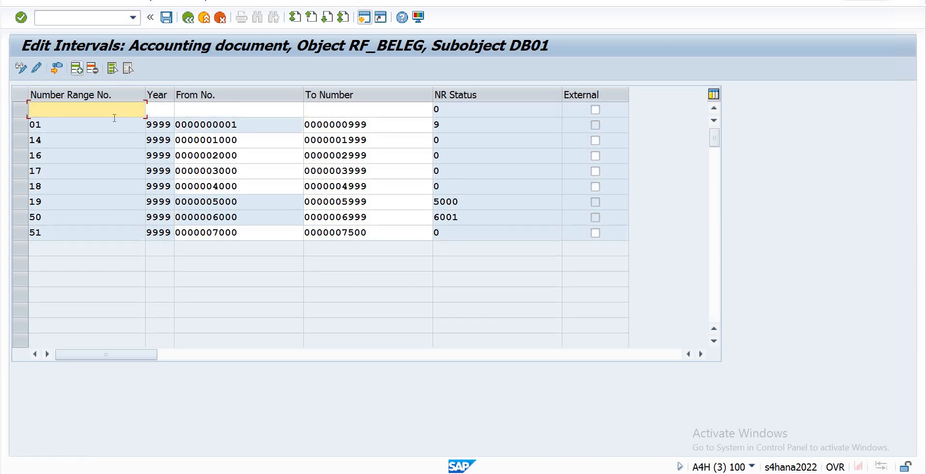
{"action": "type", "text": "51"}
{"action": "key", "text": "Tab"}
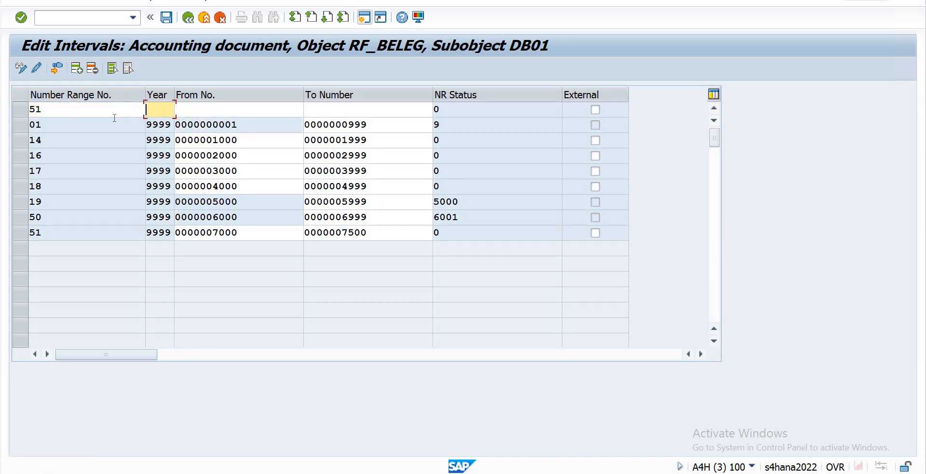
{"action": "type", "text": "9999"}
{"action": "key", "text": "Tab"}
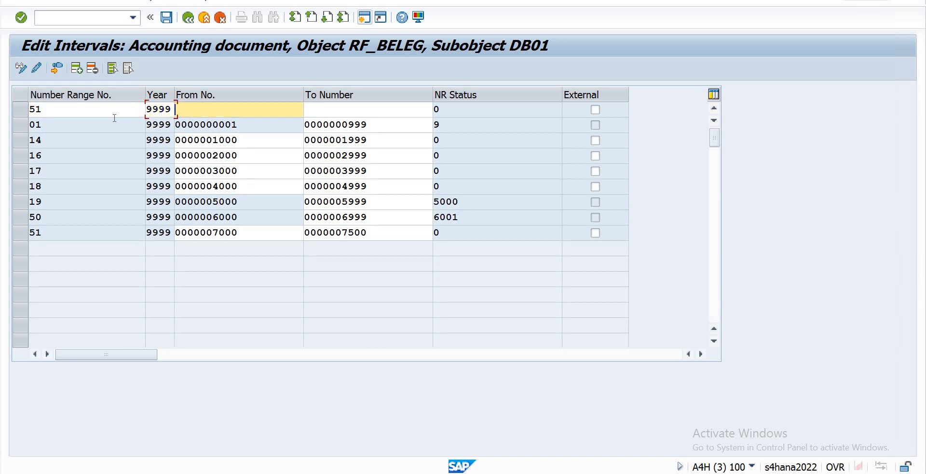
{"action": "type", "text": "7000"}
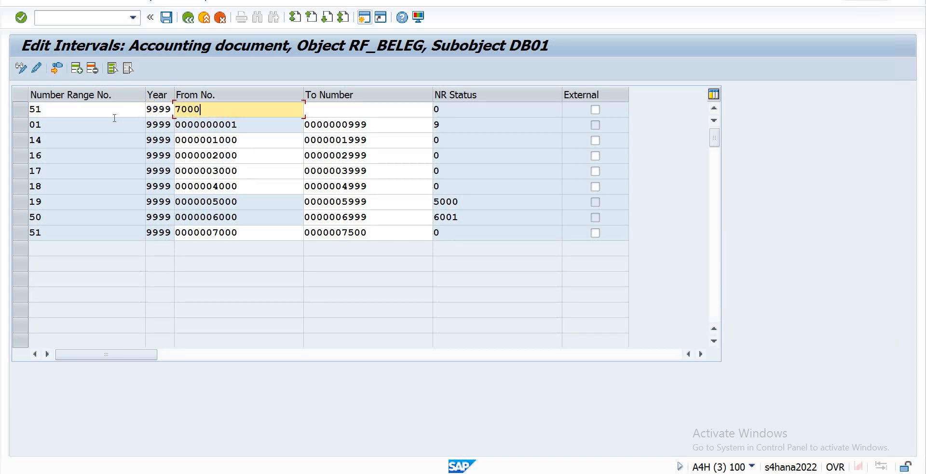
{"action": "key", "text": "Tab"}
{"action": "type", "text": "7500"}
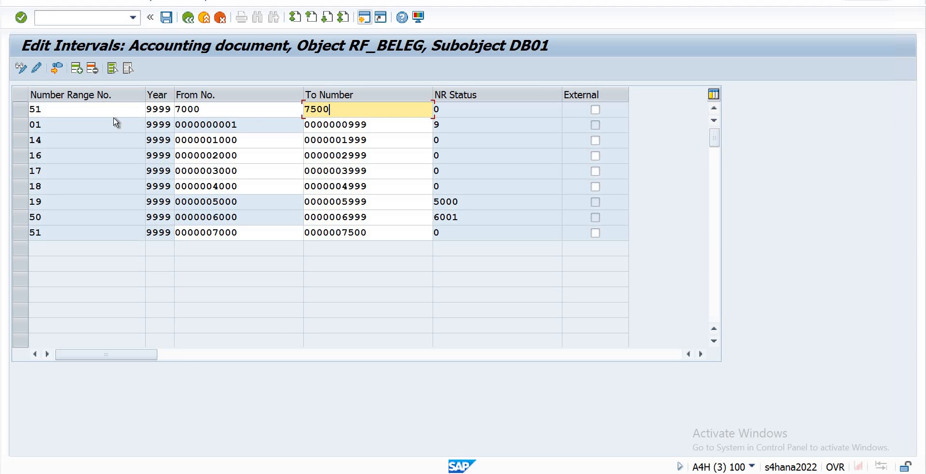
{"action": "key", "text": "Tab"}
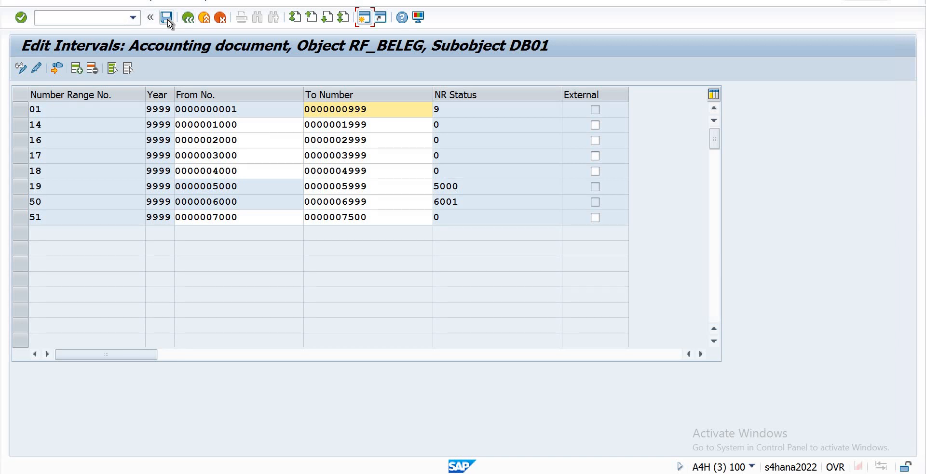
{"action": "left_click", "coordinate": [234, 119]}
{"action": "key", "text": "ctrl+s"}
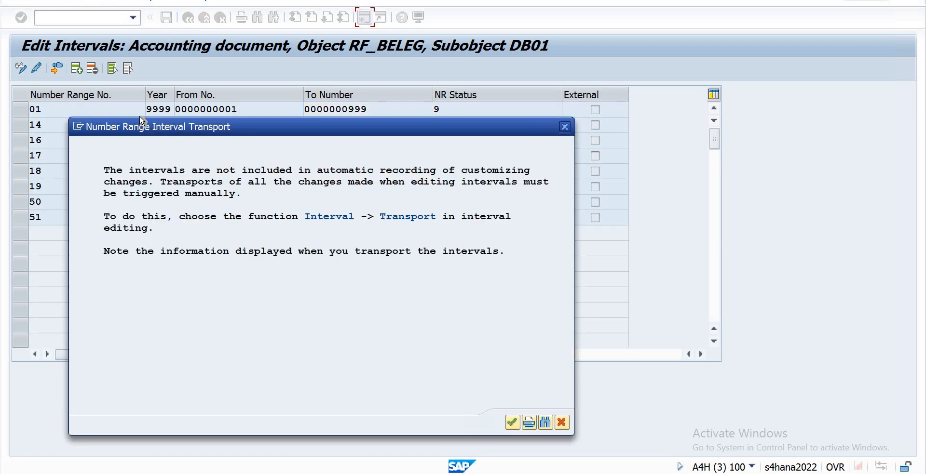
{"action": "key", "text": "Return"}
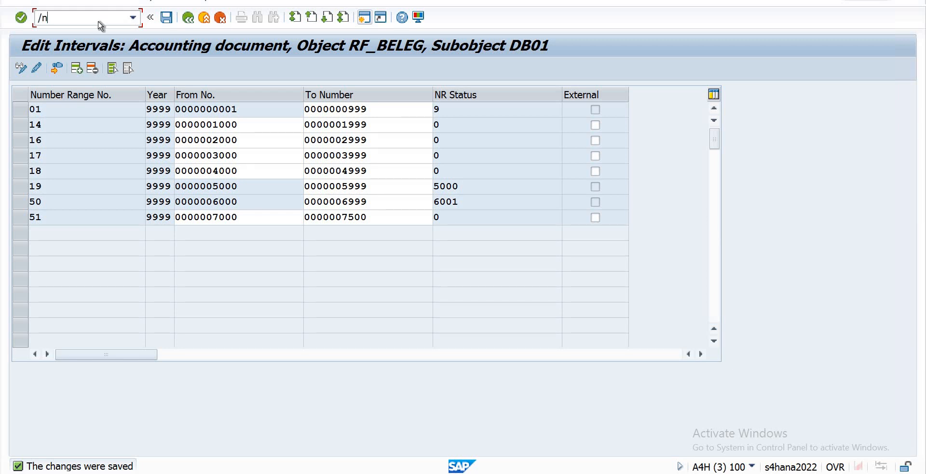
Step: Leave the number ranges, open the default account assignments (OKB9) and create a new entry for company code DB01 with cost element 501
{"action": "key", "text": "Return"}
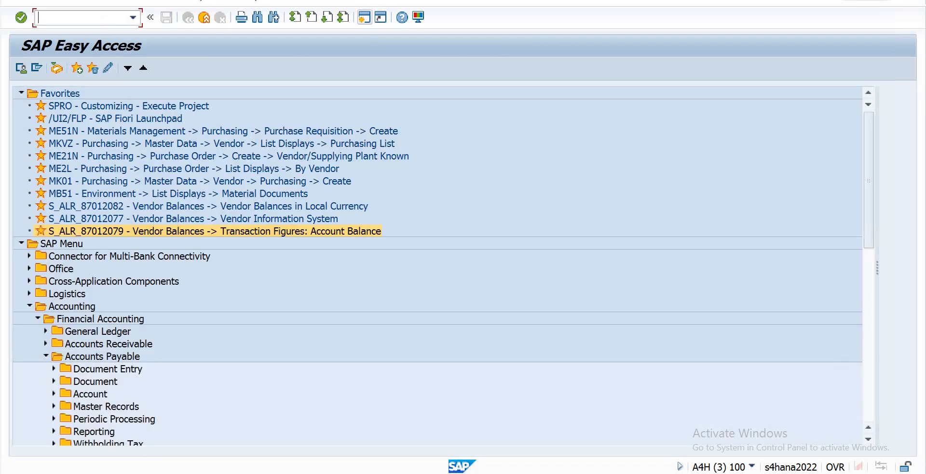
{"action": "type", "text": "okb9"}
{"action": "key", "text": "Return"}
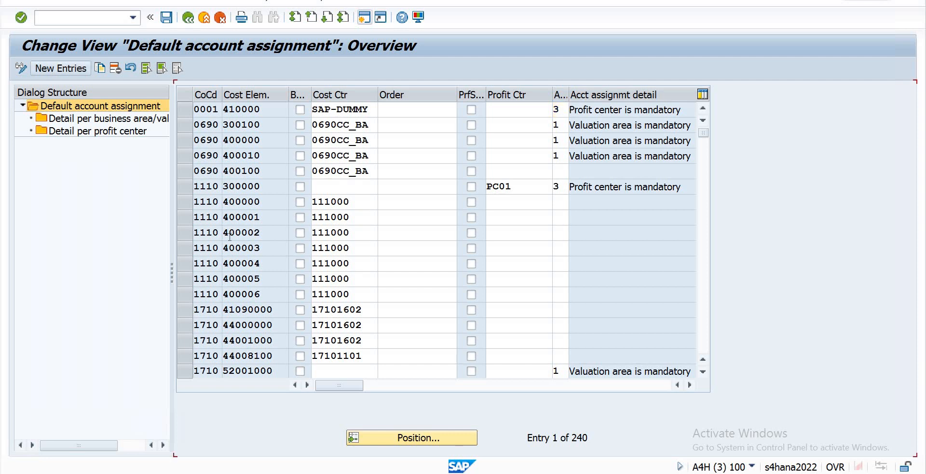
{"action": "key", "text": "F5"}
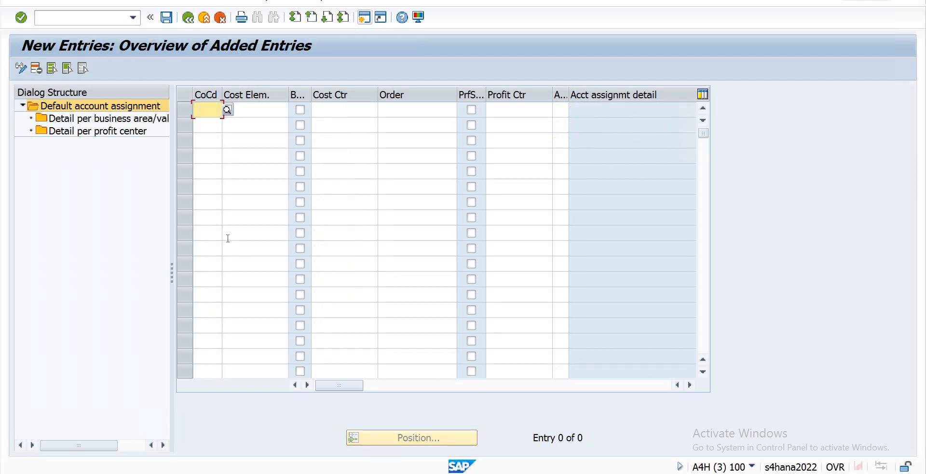
{"action": "type", "text": "db01"}
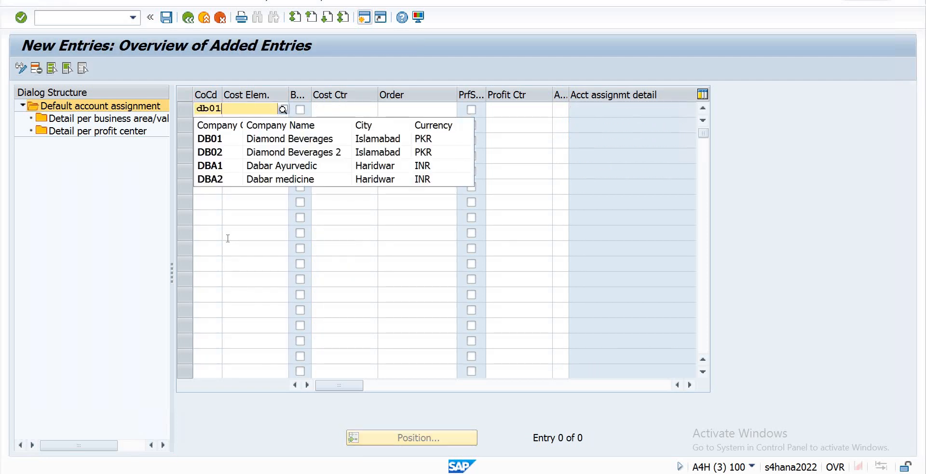
{"action": "key", "text": "Tab"}
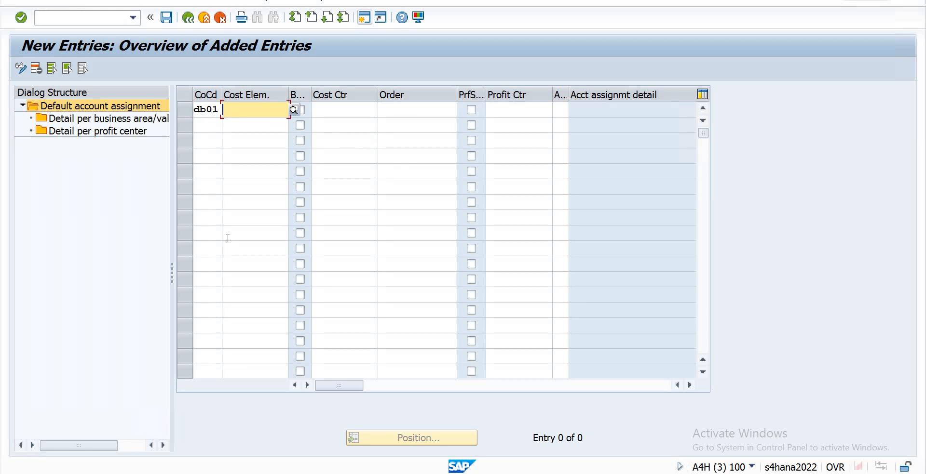
{"action": "type", "text": "5"}
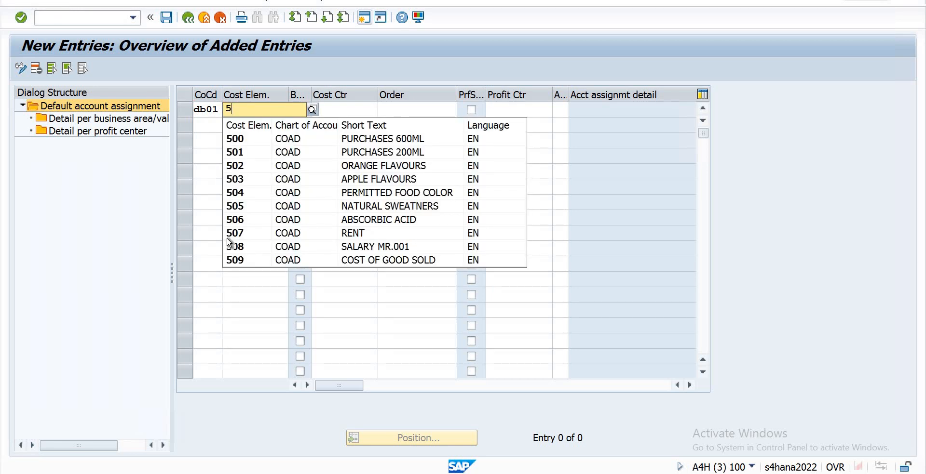
{"action": "left_click", "coordinate": [240, 152]}
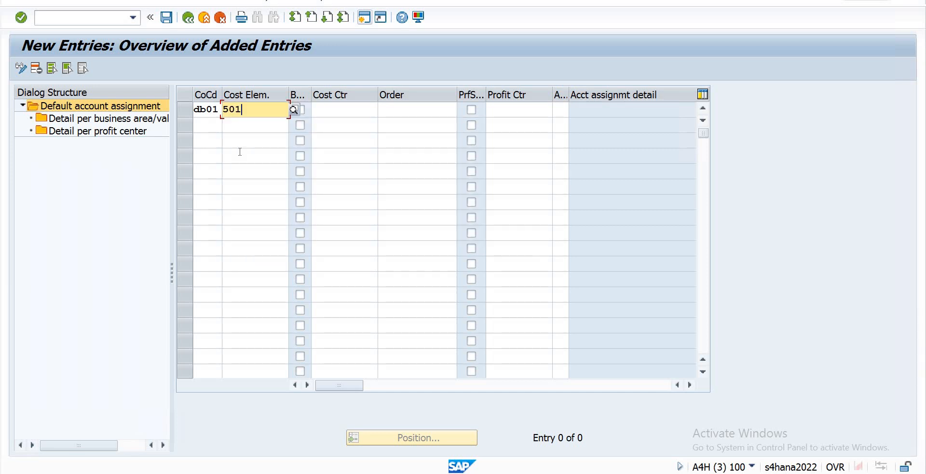
{"action": "key", "text": "Tab"}
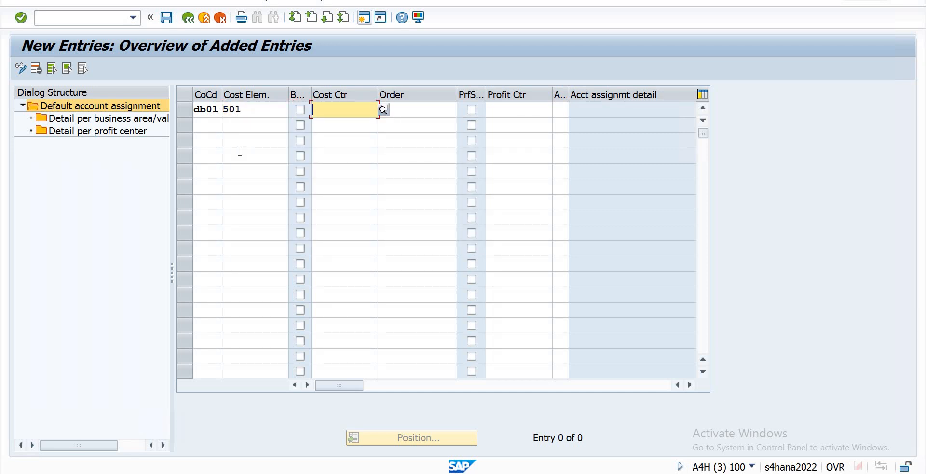
{"action": "key", "text": "Return"}
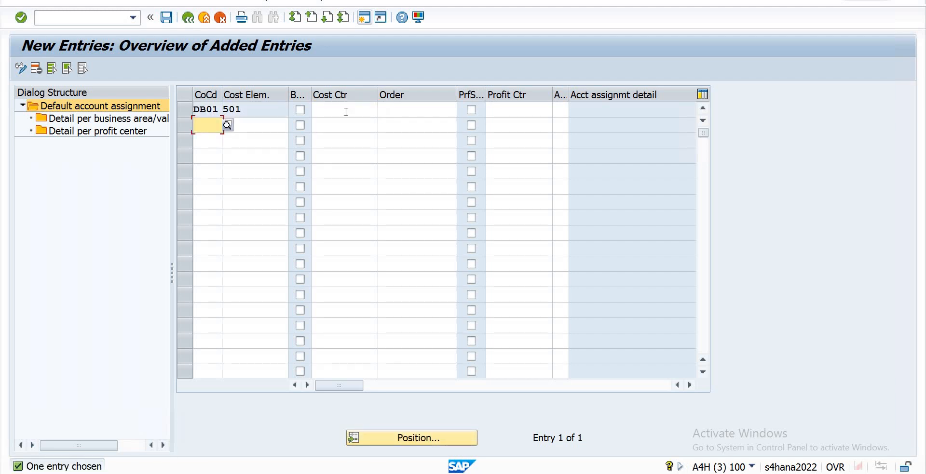
Step: Assign the production cost center CCPROD01 to the DB01 cost element 501 entry and save it under customizing request A4HK906441
{"action": "left_click", "coordinate": [347, 112]}
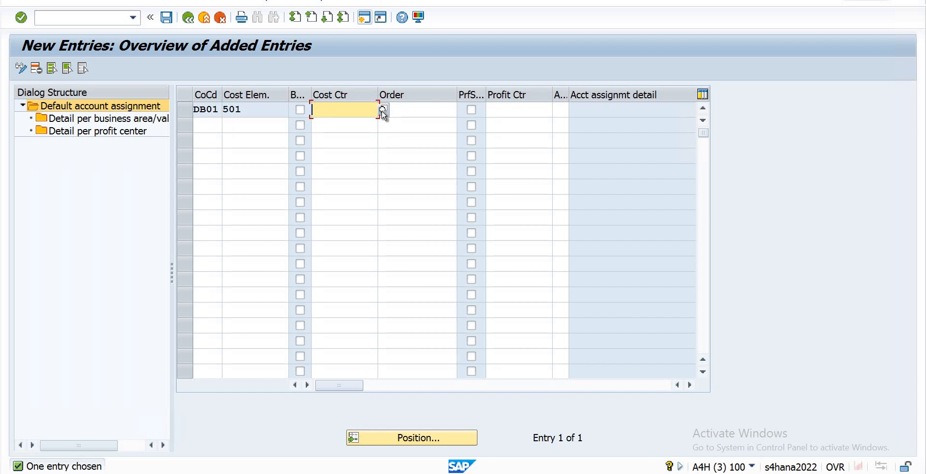
{"action": "left_click", "coordinate": [383, 111]}
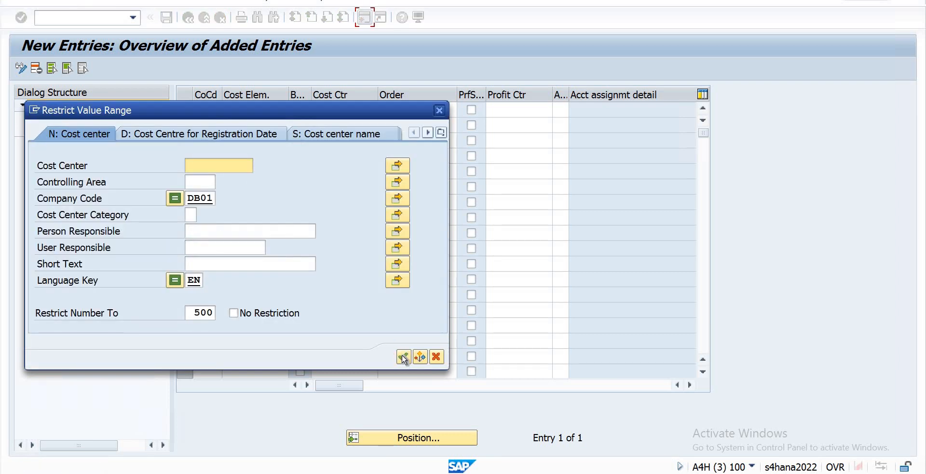
{"action": "key", "text": "Return"}
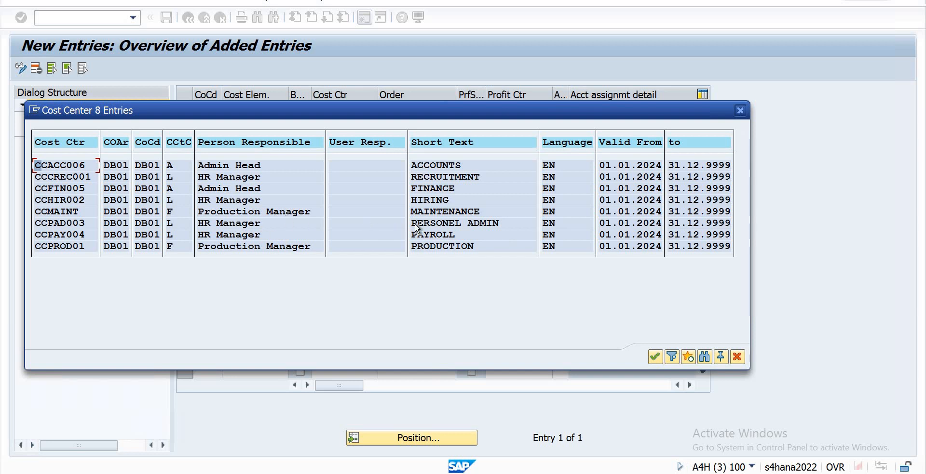
{"action": "left_click", "coordinate": [421, 247]}
{"action": "double_click", "coordinate": [82, 247]}
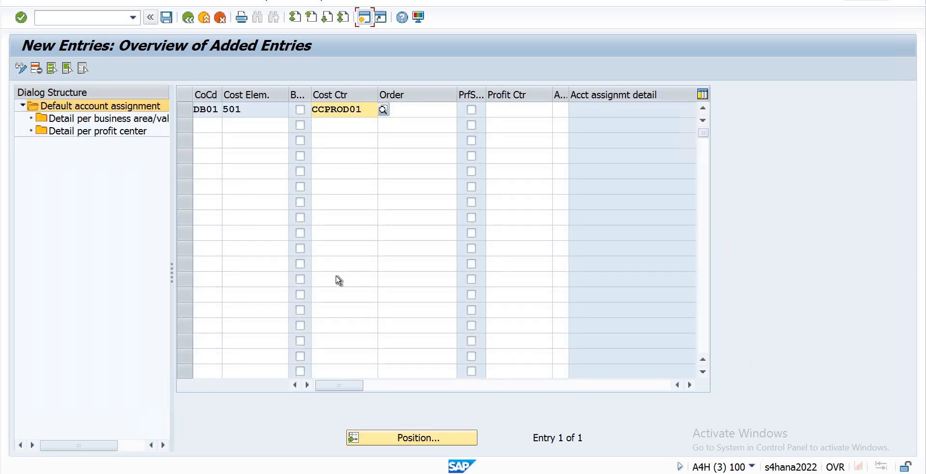
{"action": "key", "text": "ctrl+s"}
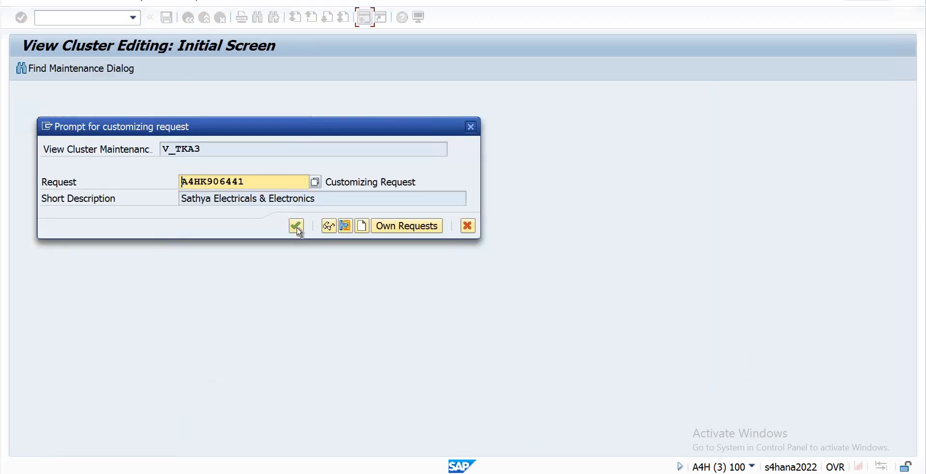
{"action": "left_click", "coordinate": [296, 227]}
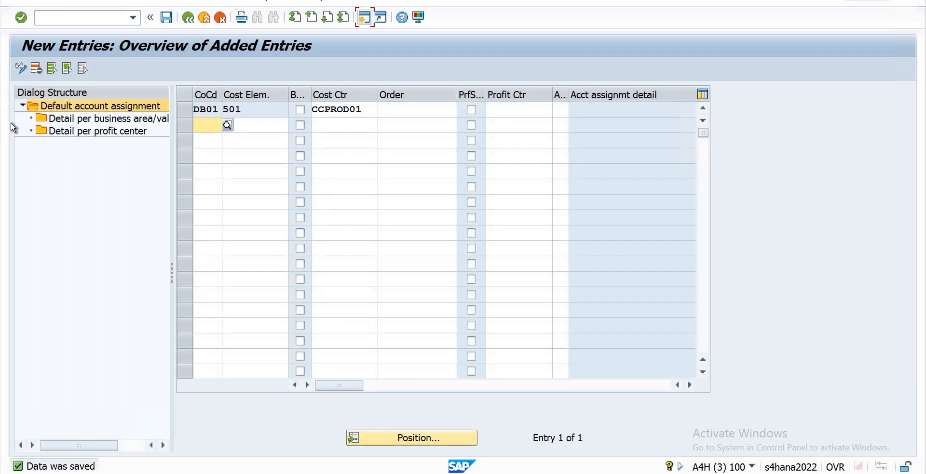
{"action": "left_click", "coordinate": [85, 18]}
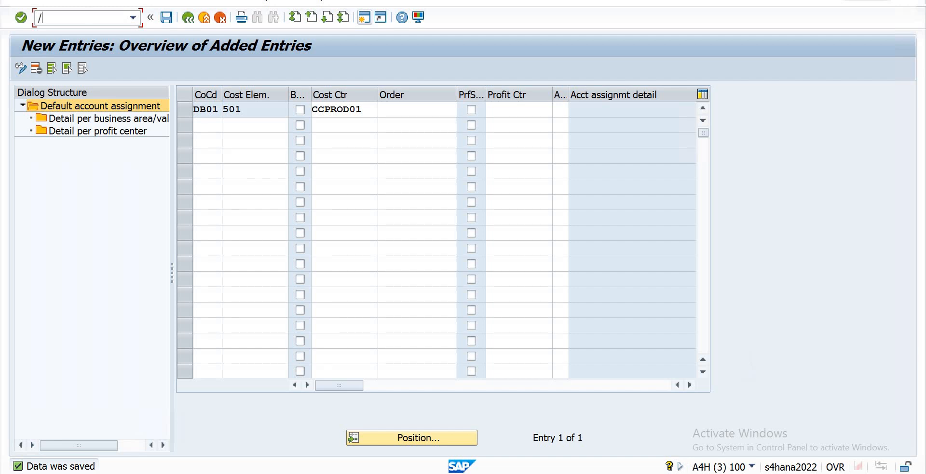
{"action": "type", "text": "/nfb50"}
{"action": "key", "text": "Return"}
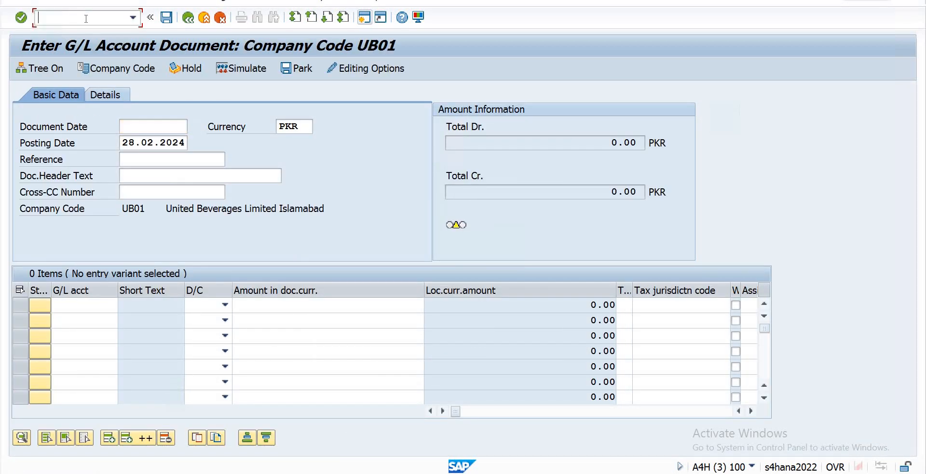
Step: Open vendor invoice entry (FB60) and look up and select Domestic Vendor-2 as the invoice's vendor
{"action": "type", "text": "/nfb60"}
{"action": "key", "text": "Return"}
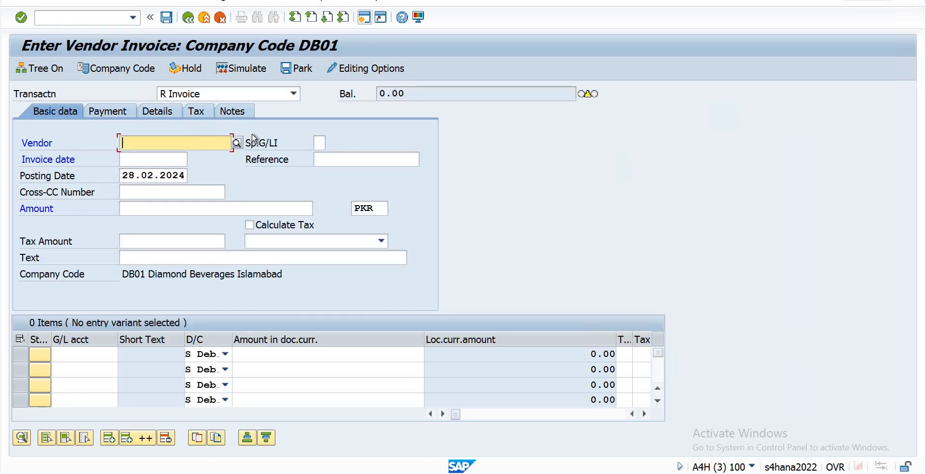
{"action": "type", "text": "9"}
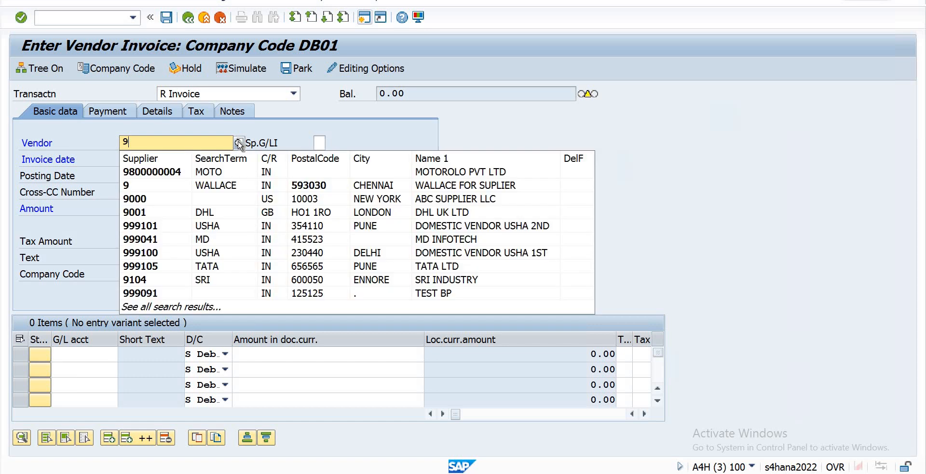
{"action": "key", "text": "F4"}
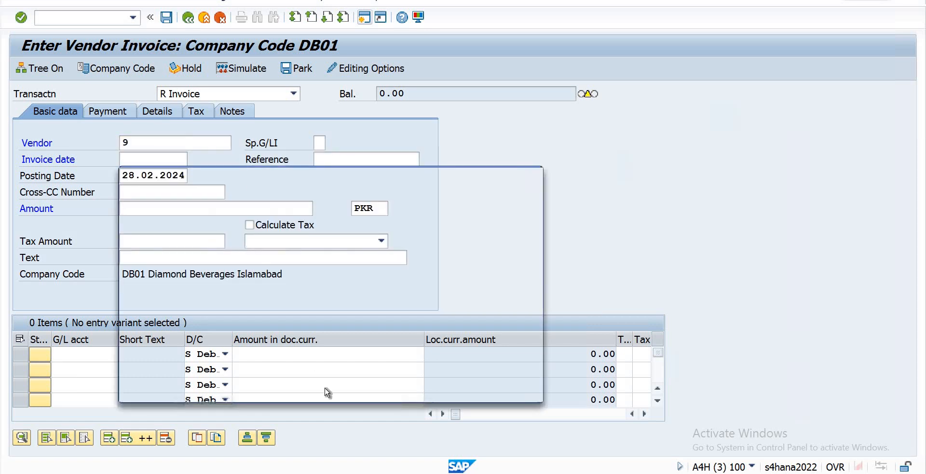
{"action": "left_click", "coordinate": [497, 390]}
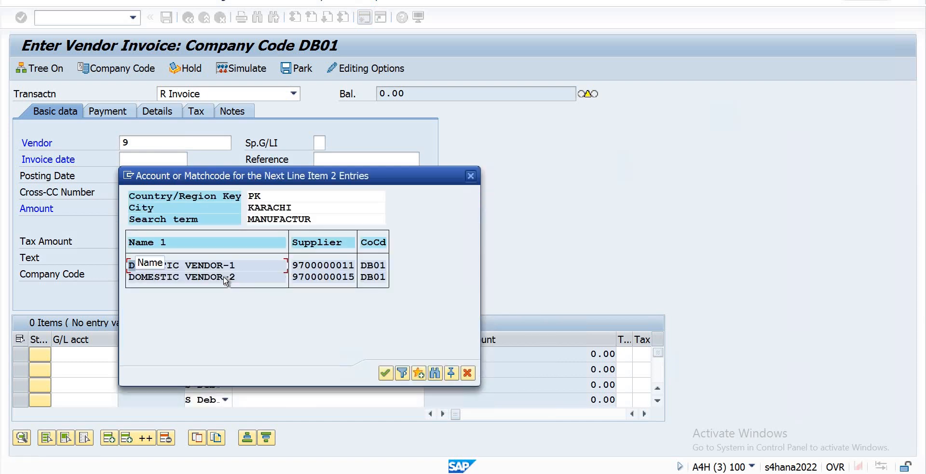
{"action": "double_click", "coordinate": [225, 278]}
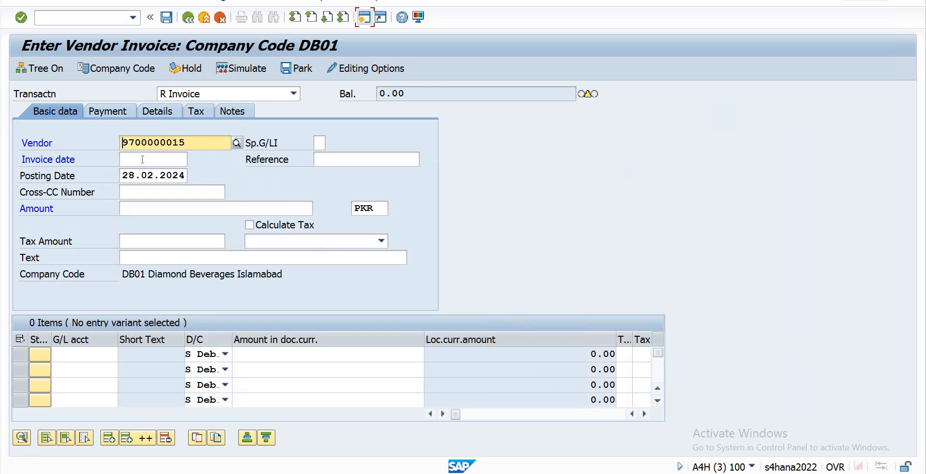
Step: Set the invoice date to 28.02.2024 and the invoice amount to 34500000 PKR
{"action": "left_click", "coordinate": [142, 159]}
{"action": "type", "text": "2"}
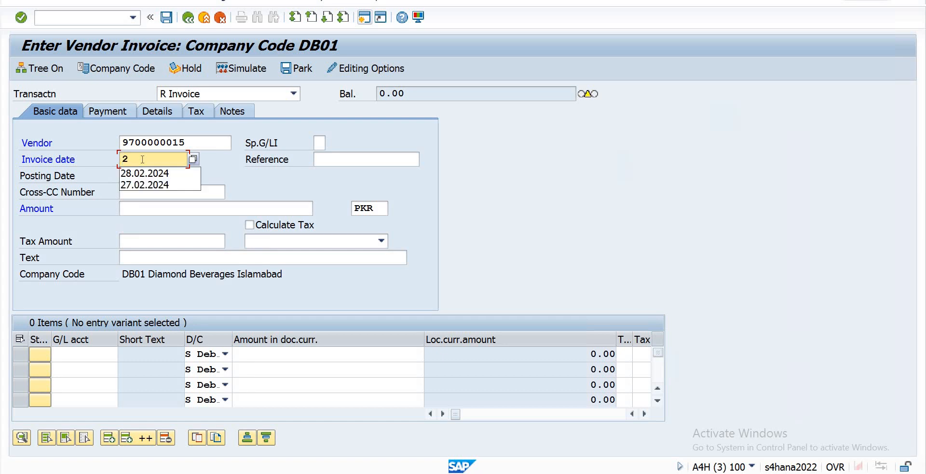
{"action": "type", "text": "8.02.2024"}
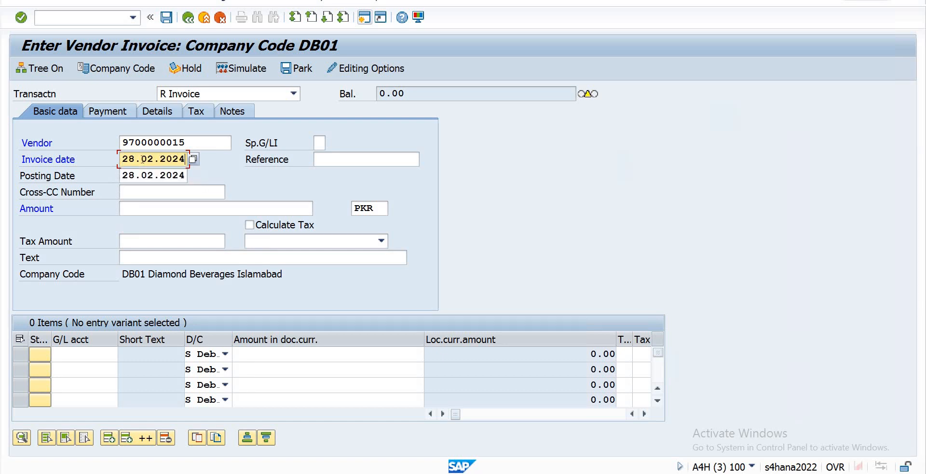
{"action": "key", "text": "Tab"}
{"action": "key", "text": "Tab"}
{"action": "key", "text": "Tab"}
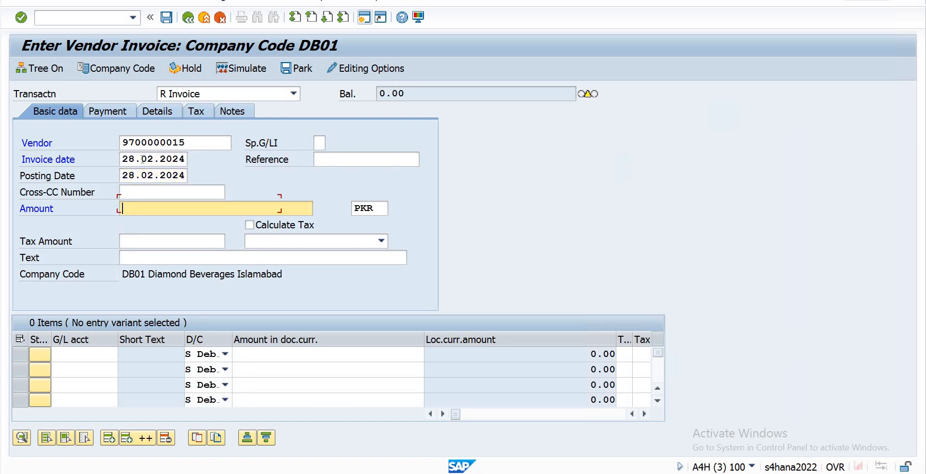
{"action": "type", "text": "34"}
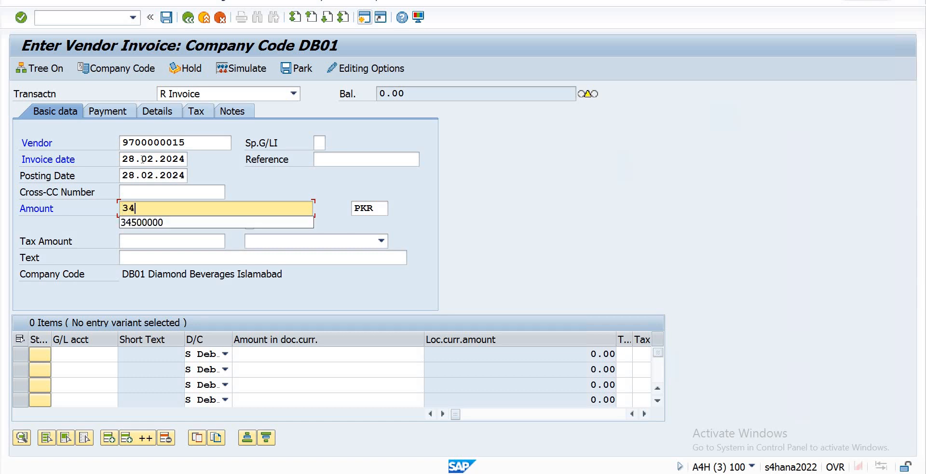
{"action": "key", "text": "Down"}
{"action": "key", "text": "Return"}
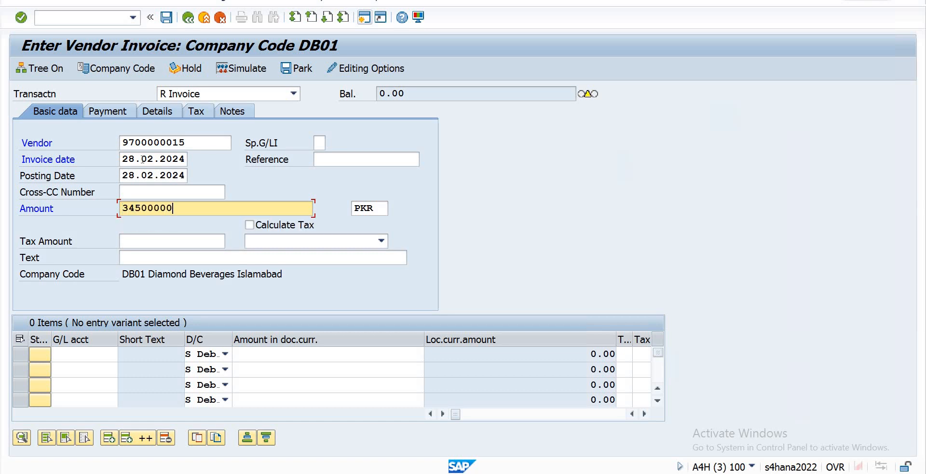
Step: Add a debit line item for G/L account 501 carrying the full invoice amount and post the invoice
{"action": "key", "text": "Tab"}
{"action": "key", "text": "Tab"}
{"action": "key", "text": "Tab"}
{"action": "key", "text": "Tab"}
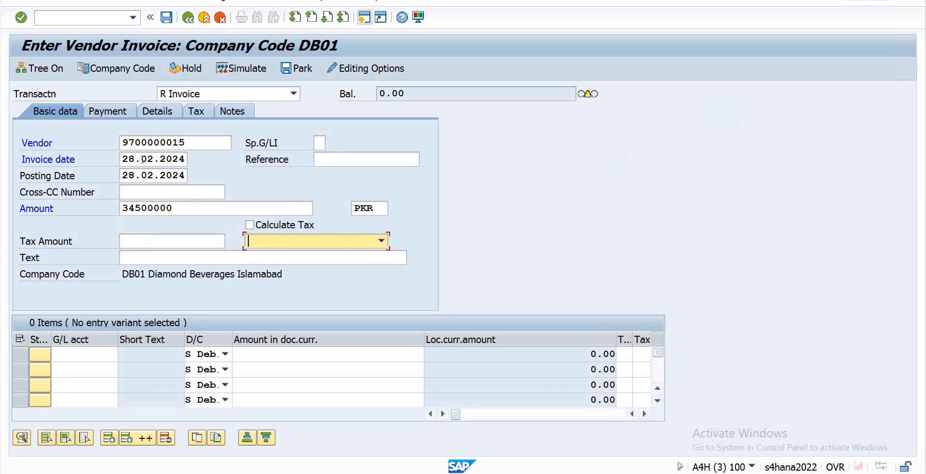
{"action": "key", "text": "Tab"}
{"action": "key", "text": "Tab"}
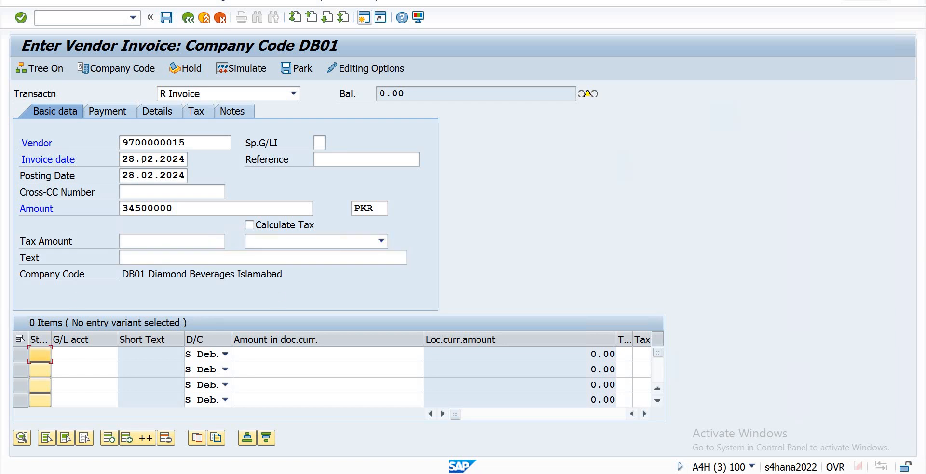
{"action": "key", "text": "Tab"}
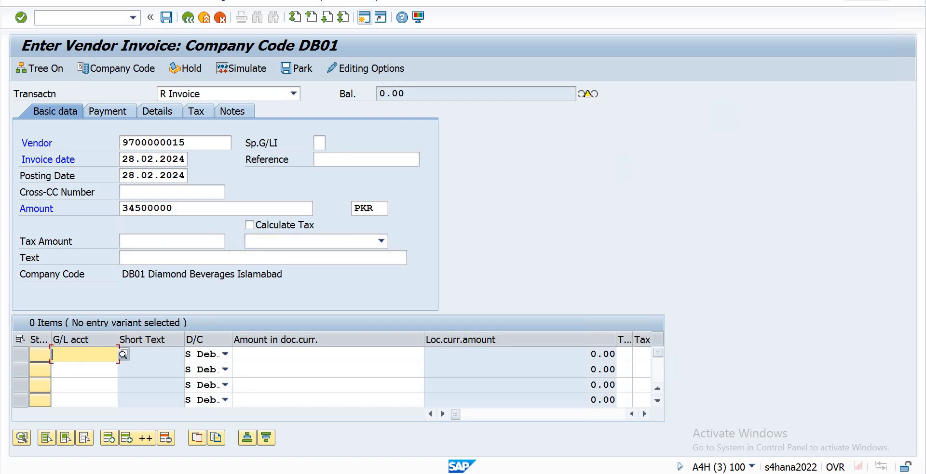
{"action": "type", "text": "501"}
{"action": "key", "text": "Tab"}
{"action": "key", "text": "Tab"}
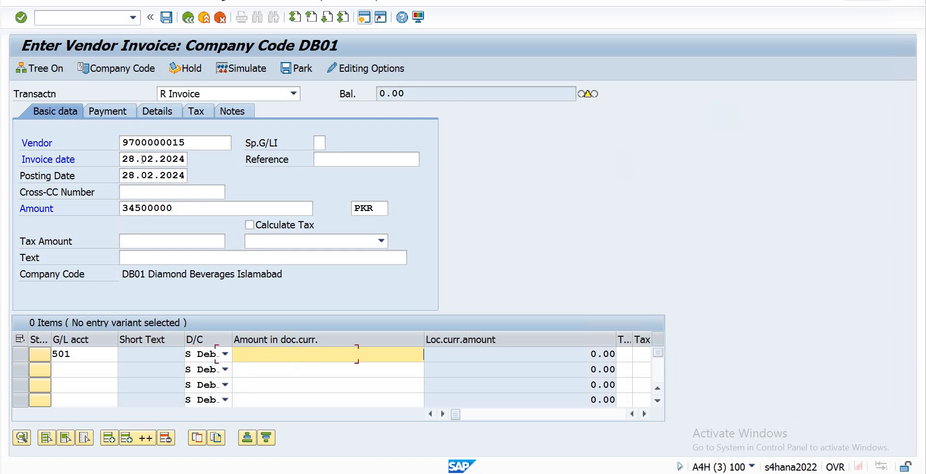
{"action": "type", "text": "*"}
{"action": "key", "text": "Return"}
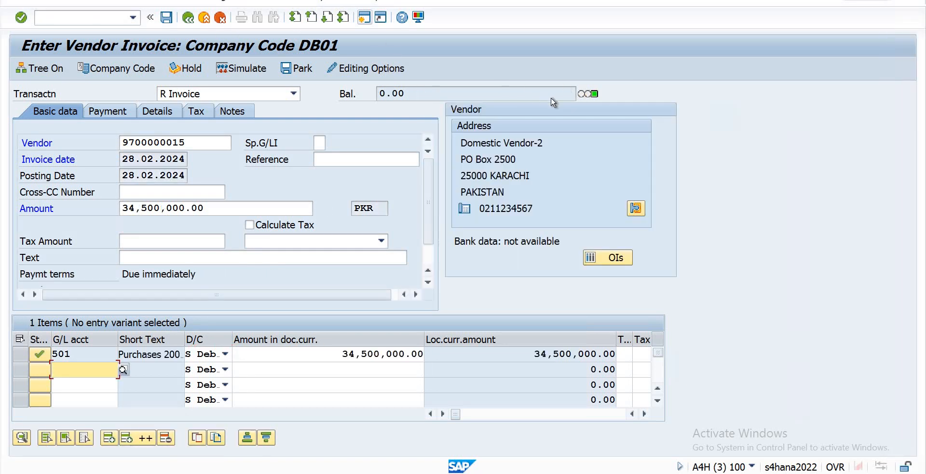
{"action": "mouse_move", "coordinate": [592, 102]}
{"action": "left_click", "coordinate": [166, 18]}
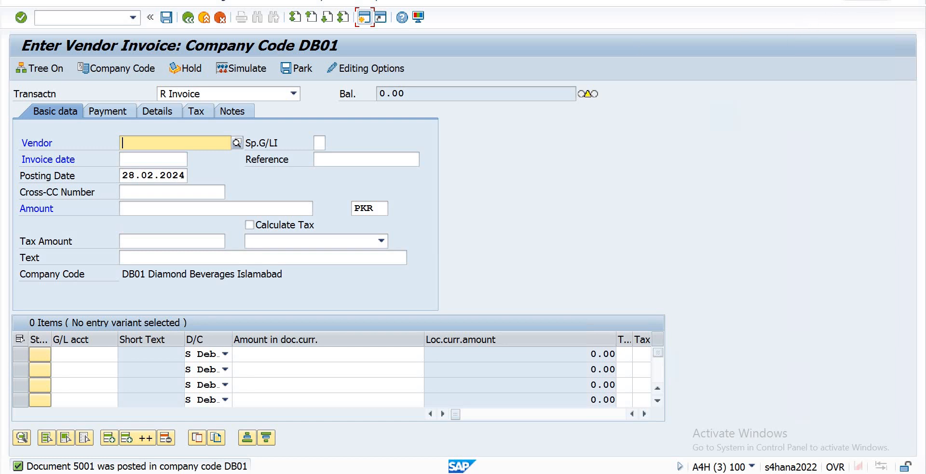
Step: Display the newly posted invoice document in an enlarged window, and exit invoice entry to the SAP Easy Access screen
{"action": "left_click_drag", "start_coordinate": [51, 1], "coordinate": [73, 22]}
{"action": "left_click", "coordinate": [73, 12]}
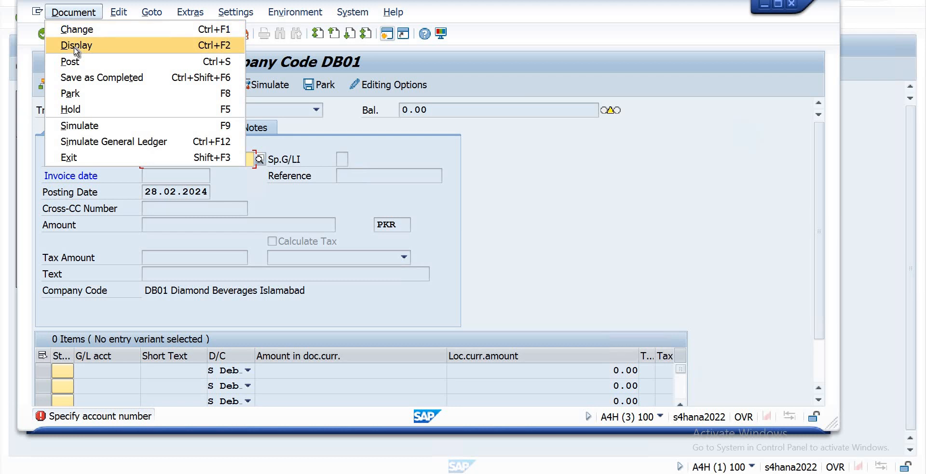
{"action": "key", "text": "Return"}
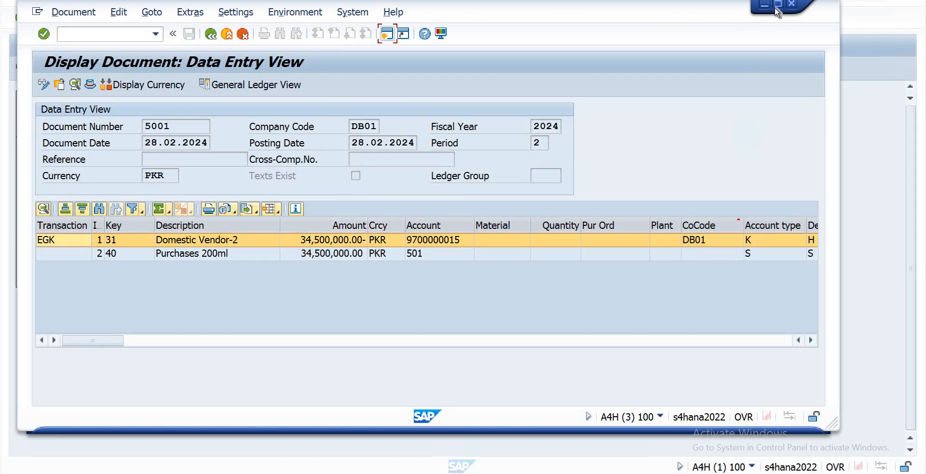
{"action": "left_click", "coordinate": [777, 6]}
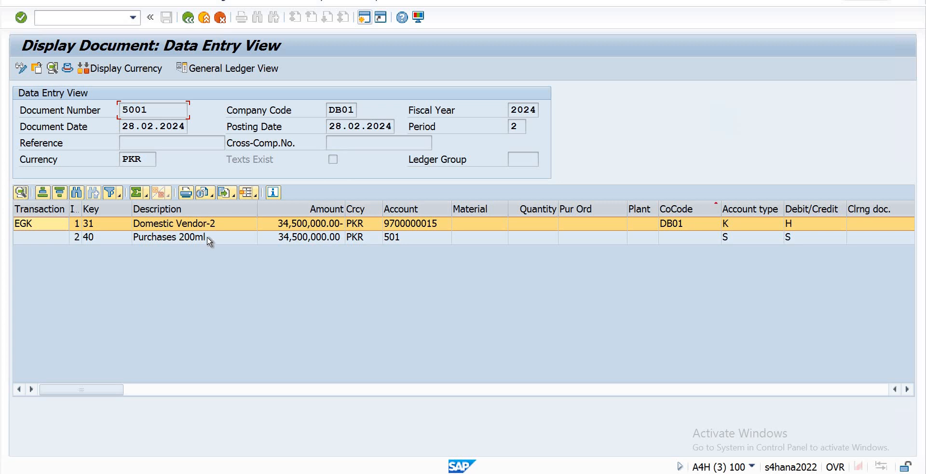
{"action": "left_click", "coordinate": [187, 19]}
{"action": "left_click", "coordinate": [187, 21]}
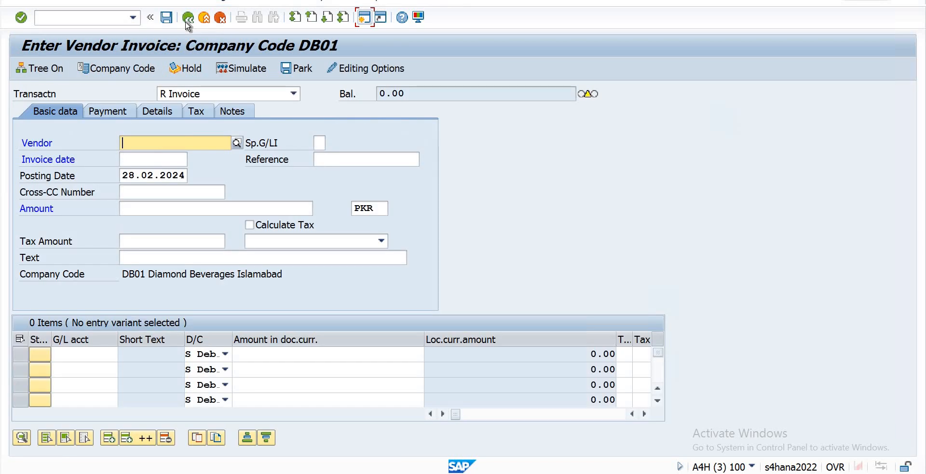
{"action": "left_click", "coordinate": [187, 21]}
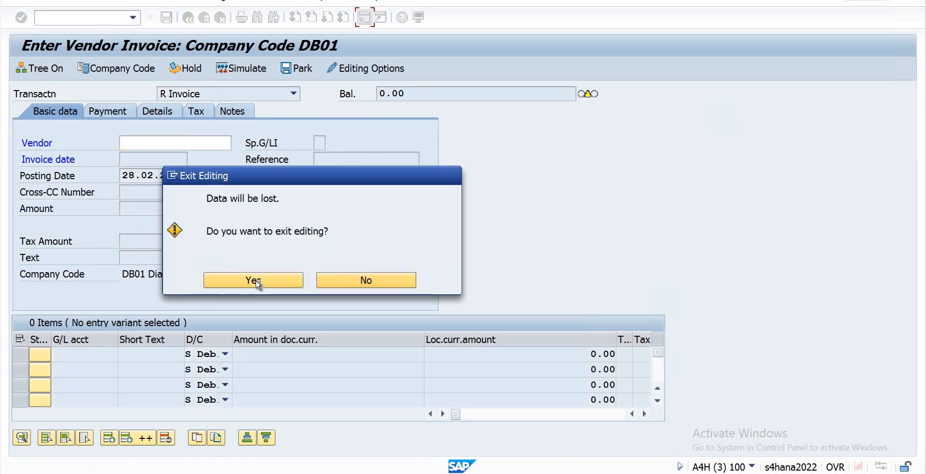
{"action": "left_click", "coordinate": [253, 281]}
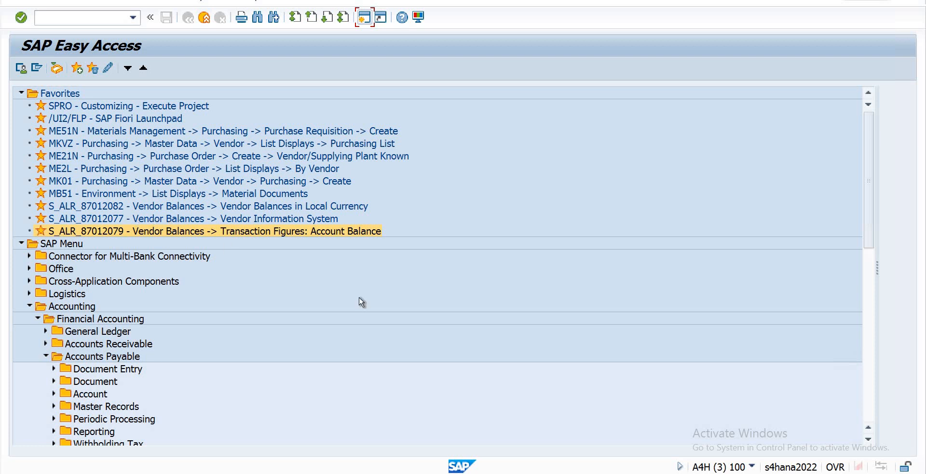
Step: Run the Vendor Balances in Local Currency report for company code DB01, examine the vendors' credit balances and leave the report
{"action": "double_click", "coordinate": [234, 208]}
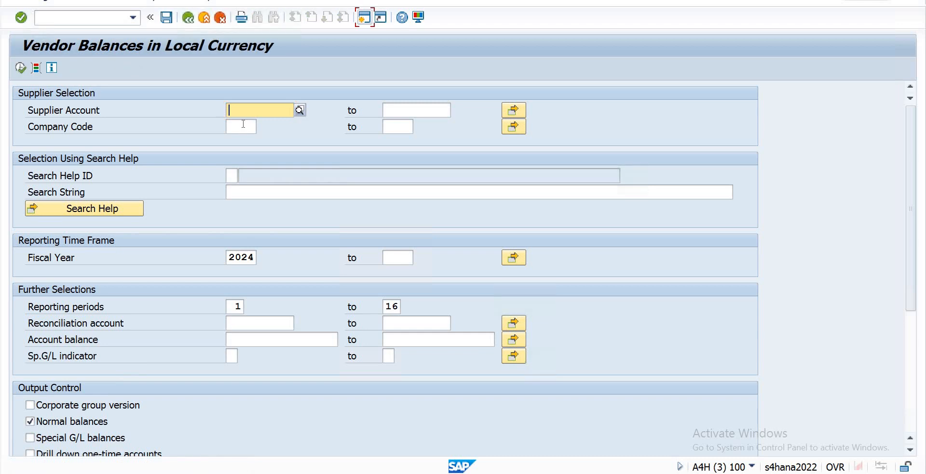
{"action": "left_click", "coordinate": [243, 125]}
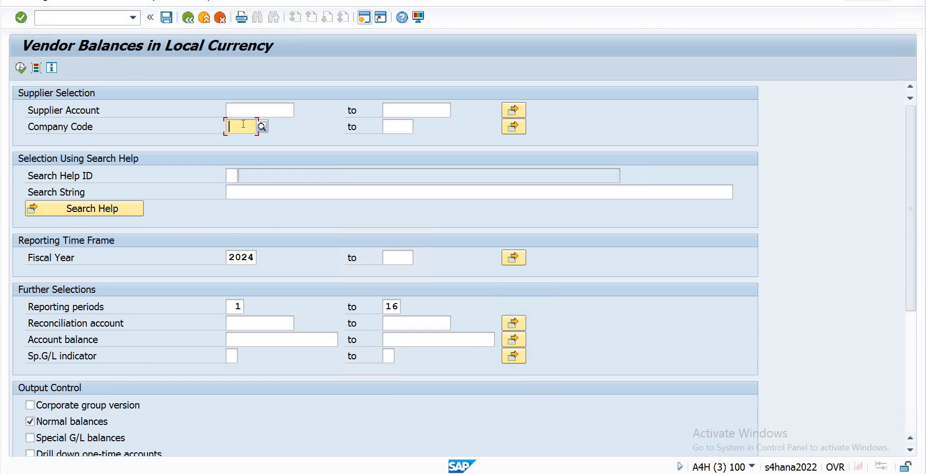
{"action": "type", "text": "db01"}
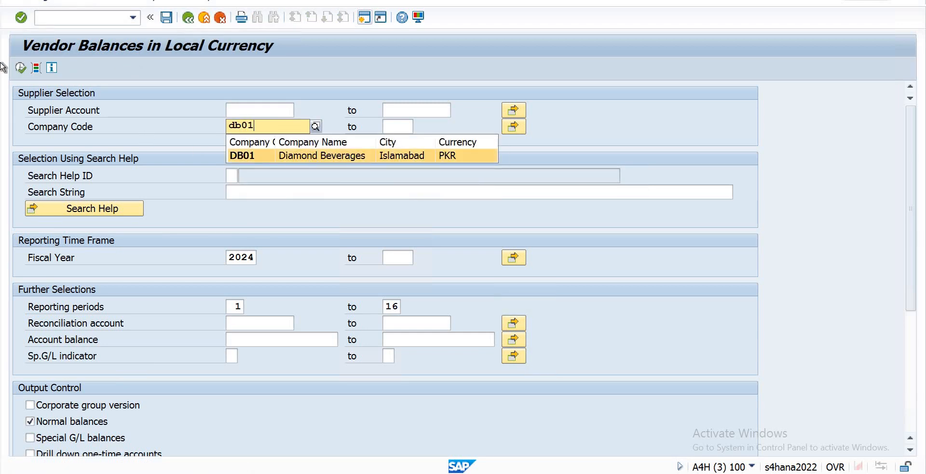
{"action": "key", "text": "Return"}
{"action": "left_click", "coordinate": [20, 69]}
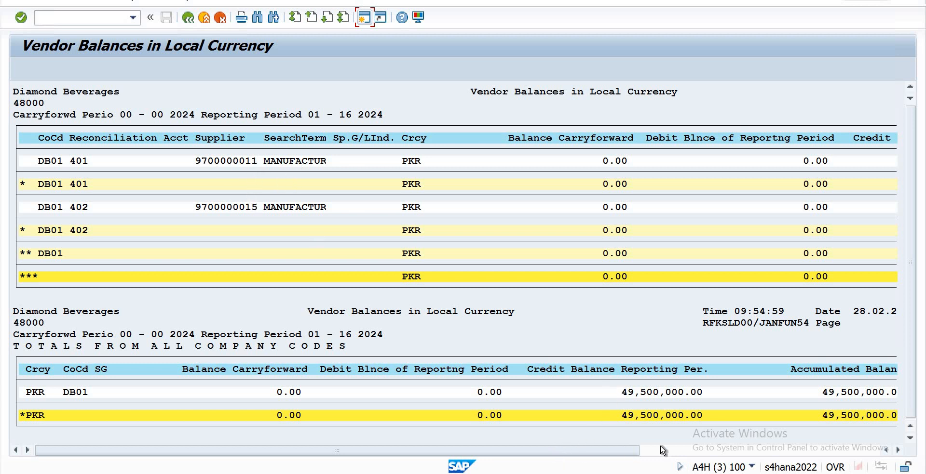
{"action": "left_click", "coordinate": [641, 450]}
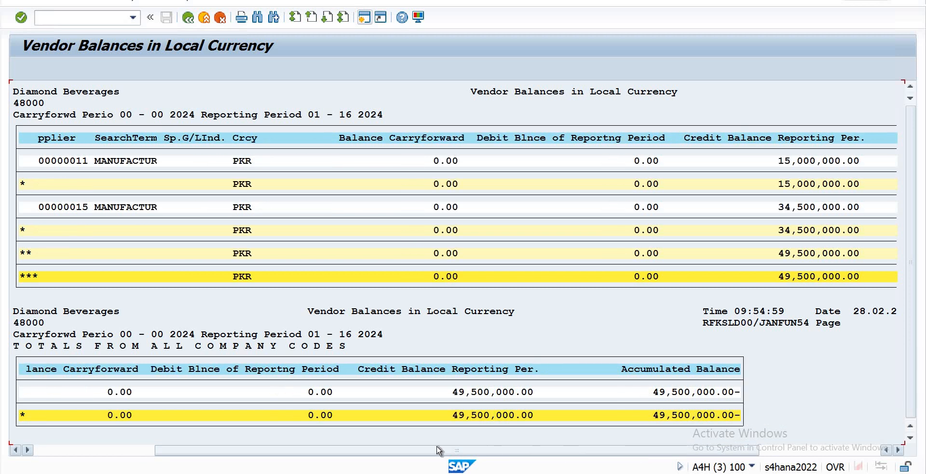
{"action": "left_click_drag", "start_coordinate": [439, 451], "coordinate": [305, 456]}
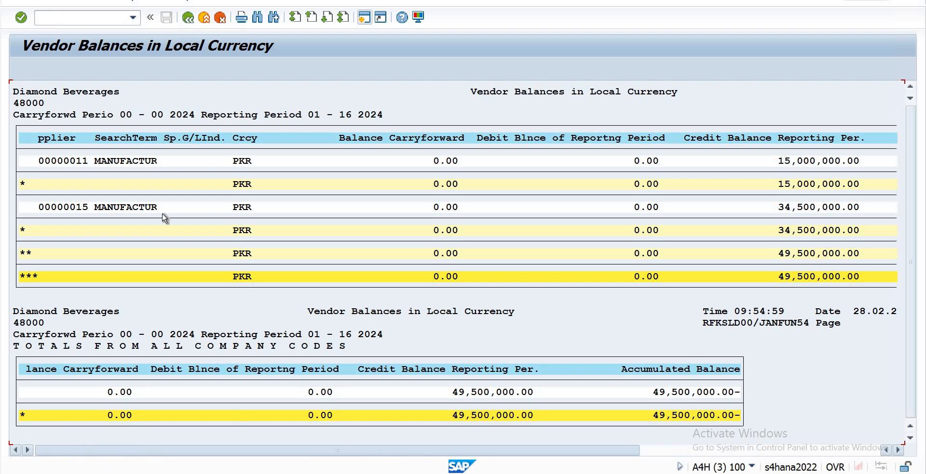
{"action": "left_click", "coordinate": [187, 18]}
{"action": "left_click", "coordinate": [188, 19]}
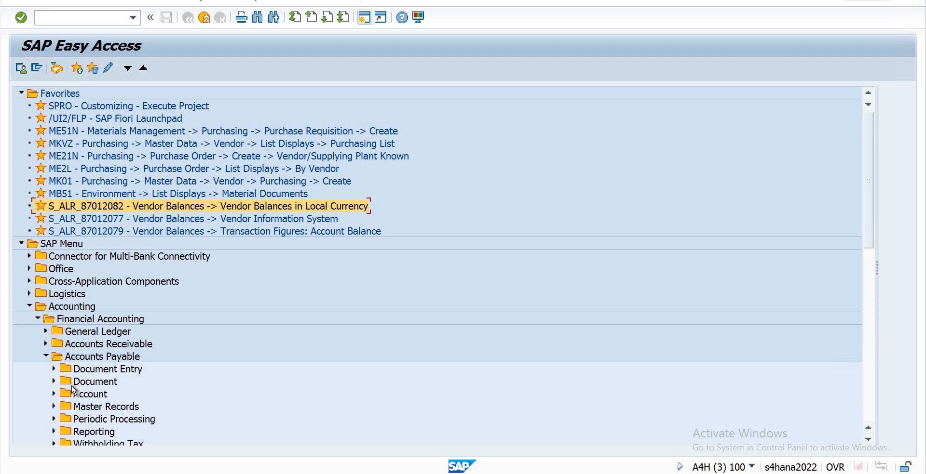
Step: Open general vendor invoice entry (F-43) under Accounts Payable document entry and set the document date to 28.02.2024
{"action": "left_click", "coordinate": [53, 370]}
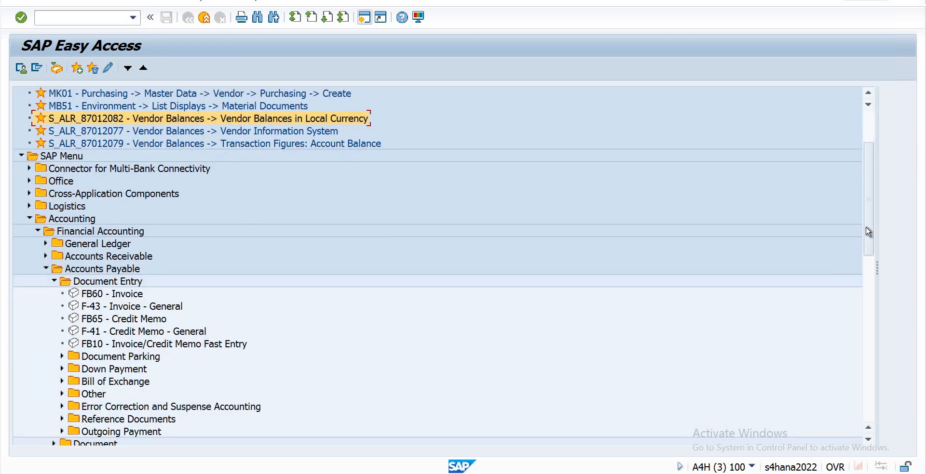
{"action": "scroll", "coordinate": [287, 275], "scroll_direction": "down", "scroll_amount": 3}
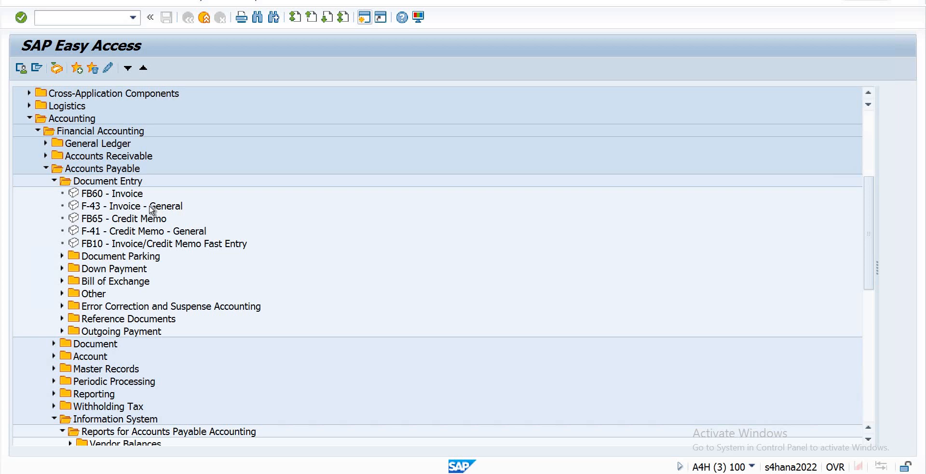
{"action": "double_click", "coordinate": [141, 208]}
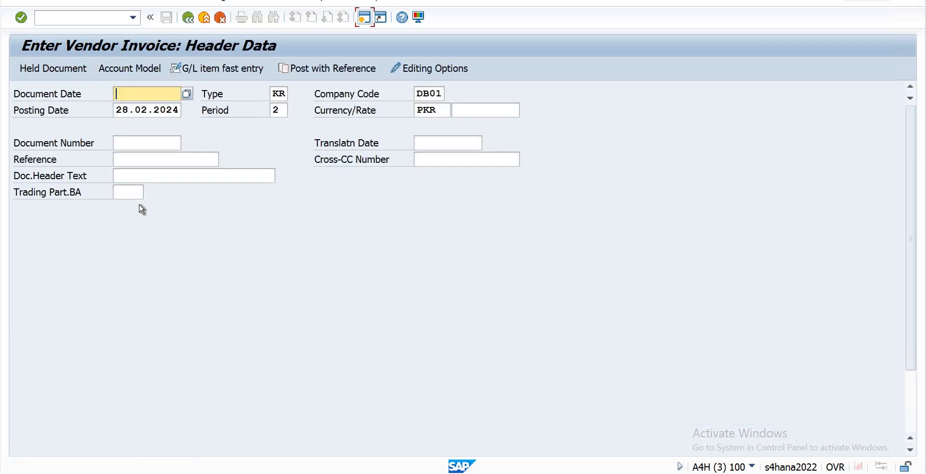
{"action": "type", "text": "28.02.20"}
{"action": "key", "text": "Tab"}
{"action": "key", "text": "Tab"}
{"action": "key", "text": "Tab"}
{"action": "key", "text": "Tab"}
{"action": "key", "text": "Tab"}
{"action": "key", "text": "Tab"}
{"action": "key", "text": "Tab"}
{"action": "key", "text": "Tab"}
{"action": "key", "text": "Tab"}
{"action": "key", "text": "Tab"}
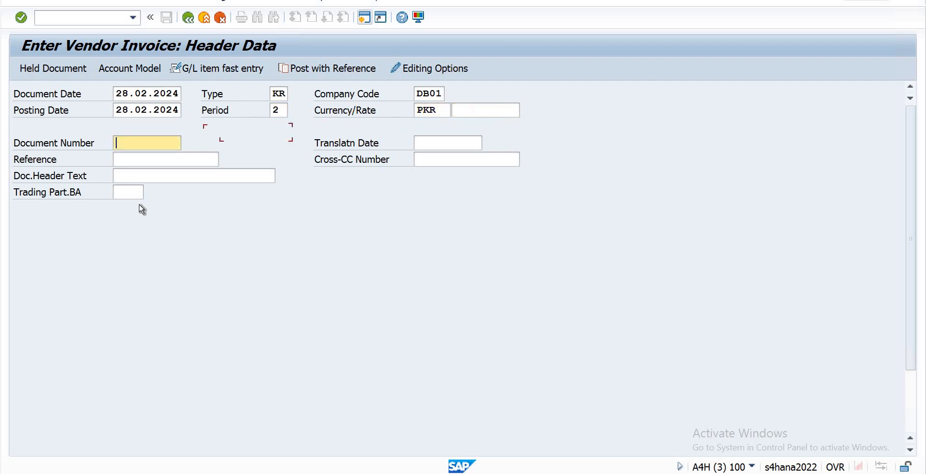
{"action": "key", "text": "Tab"}
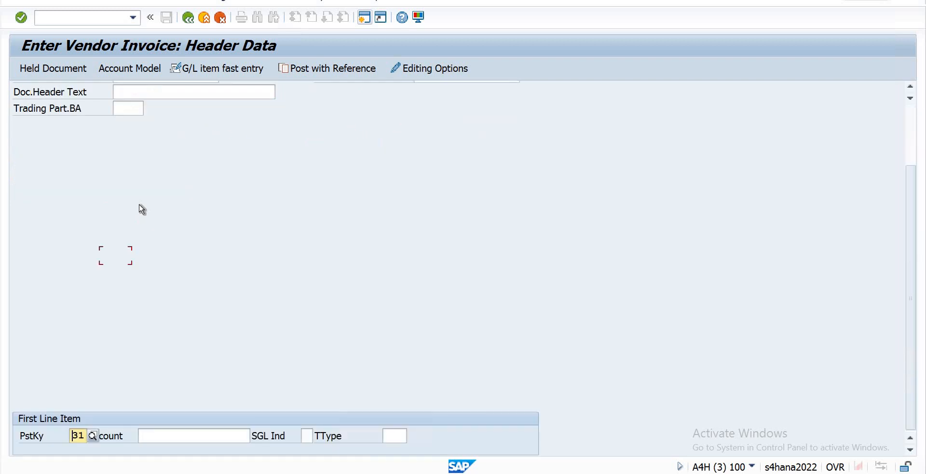
Step: Look up the posting keys for the first line item and choose 31, the vendor invoice key
{"action": "left_click", "coordinate": [181, 436]}
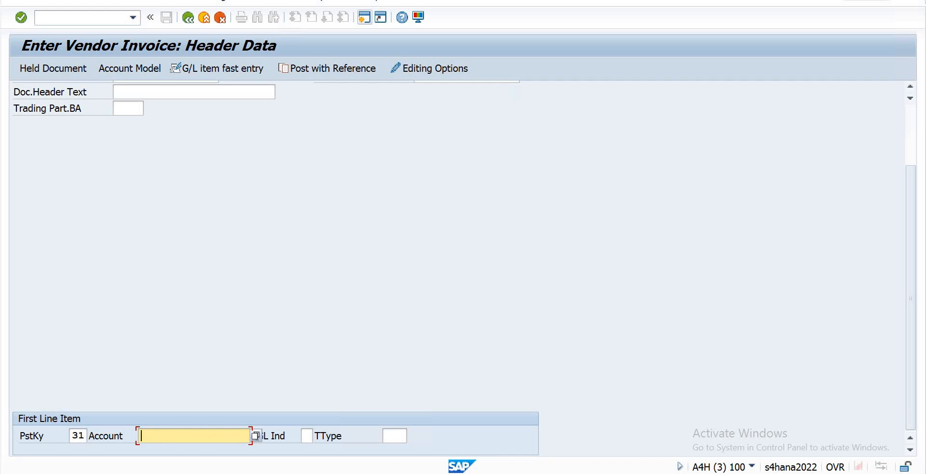
{"action": "left_click", "coordinate": [78, 435]}
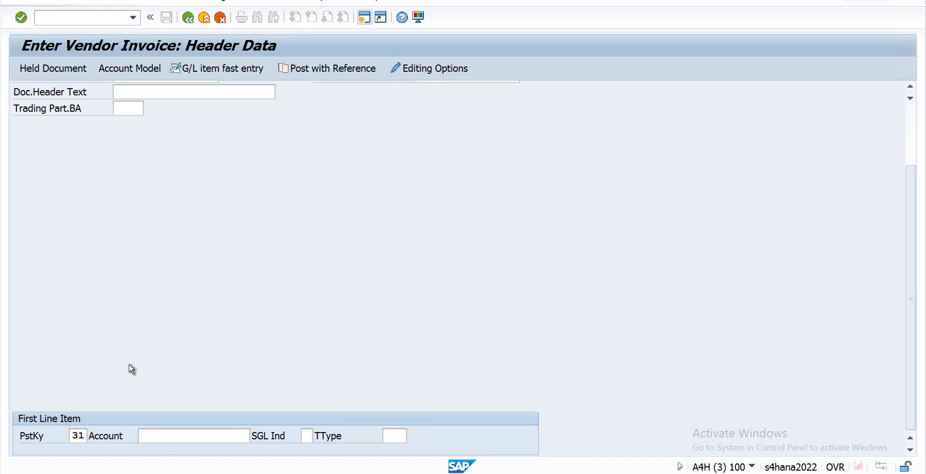
{"action": "key", "text": "F4"}
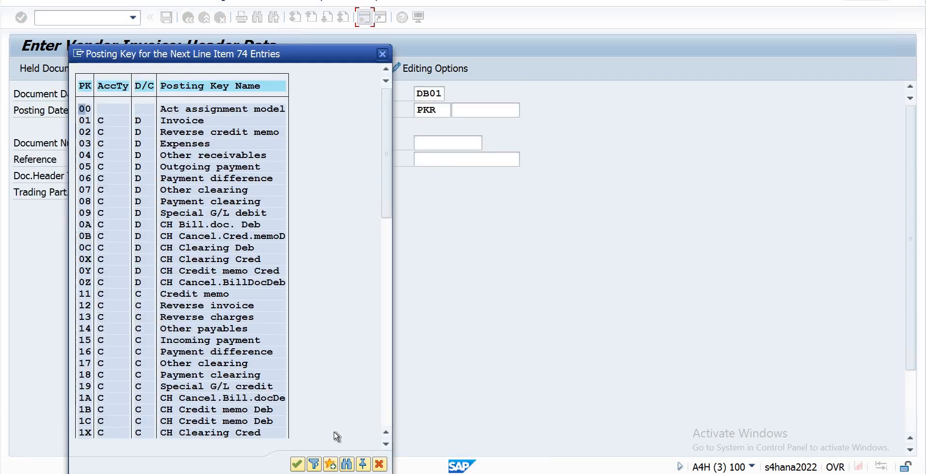
{"action": "left_click", "coordinate": [386, 445]}
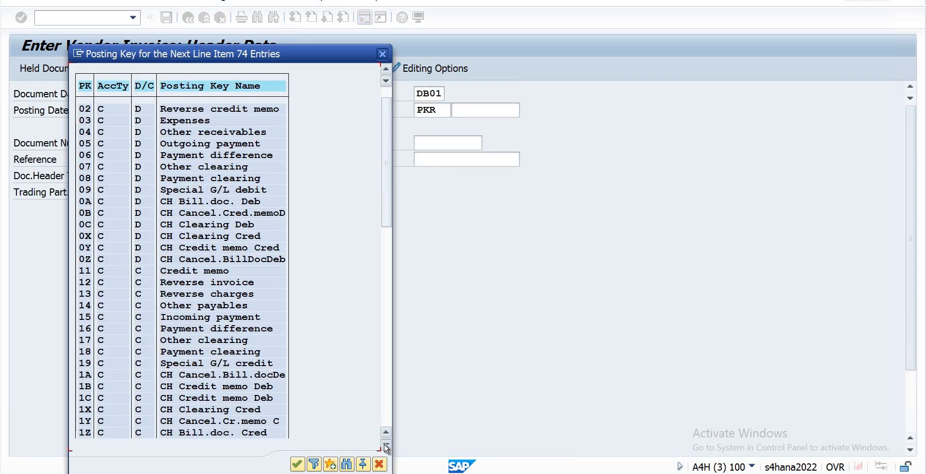
{"action": "left_click", "coordinate": [385, 446]}
{"action": "left_click", "coordinate": [386, 445]}
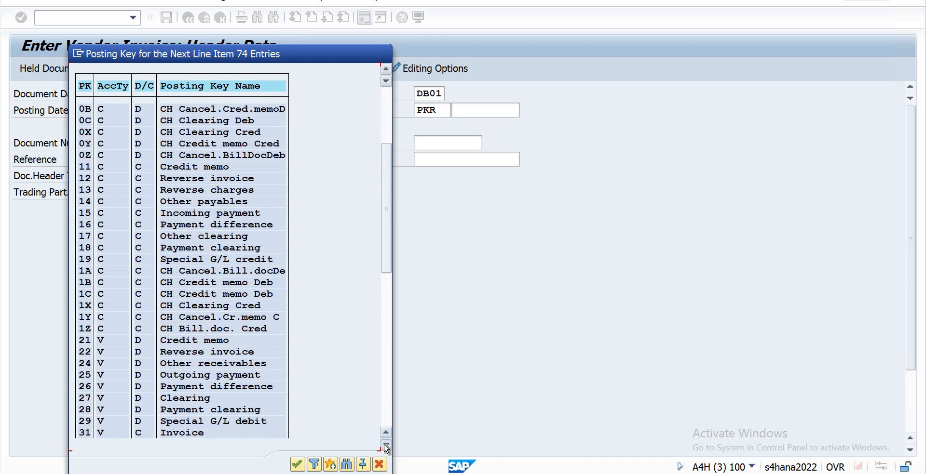
{"action": "left_click", "coordinate": [385, 445]}
{"action": "left_click", "coordinate": [386, 445]}
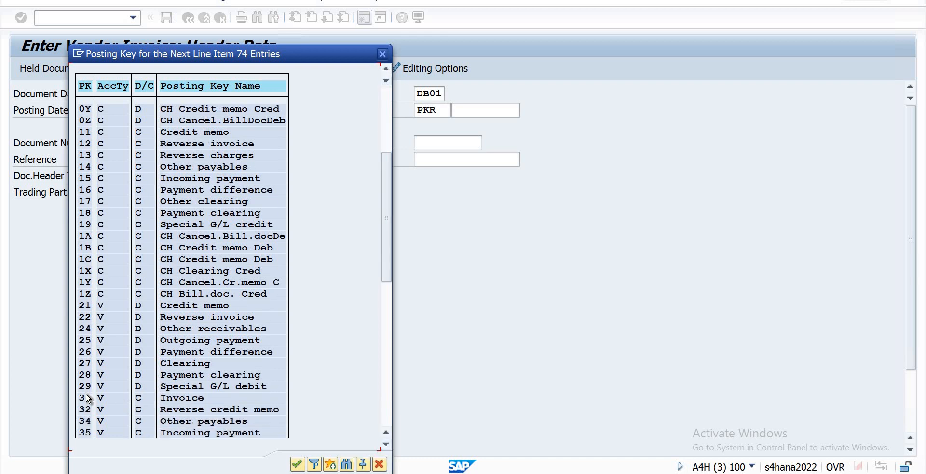
{"action": "left_click", "coordinate": [173, 401]}
{"action": "left_click", "coordinate": [173, 401]}
{"action": "left_click", "coordinate": [297, 465]}
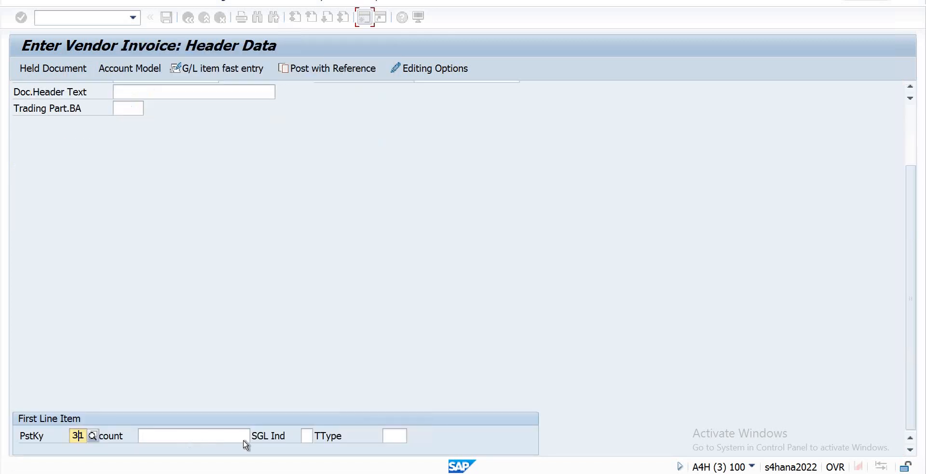
Step: Find the suppliers of company code DB01, select Domestic Vendor-2 as the line item's account and proceed to its vendor item
{"action": "left_click", "coordinate": [255, 437]}
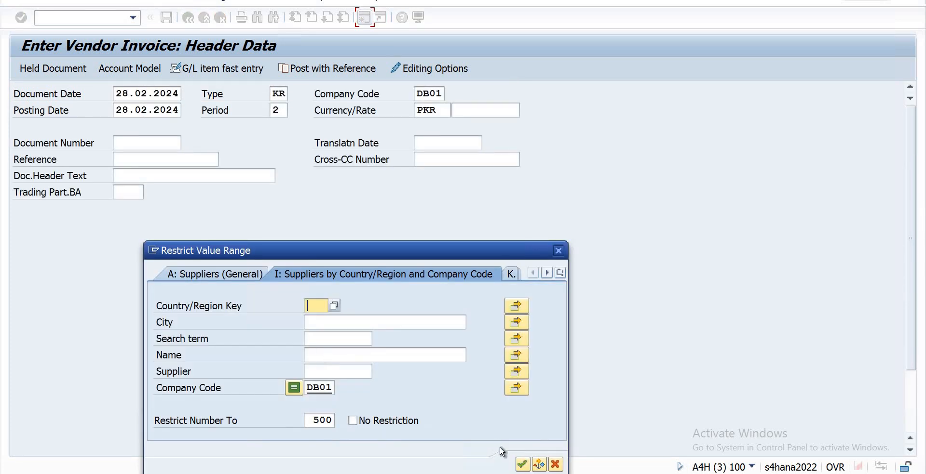
{"action": "left_click", "coordinate": [522, 465]}
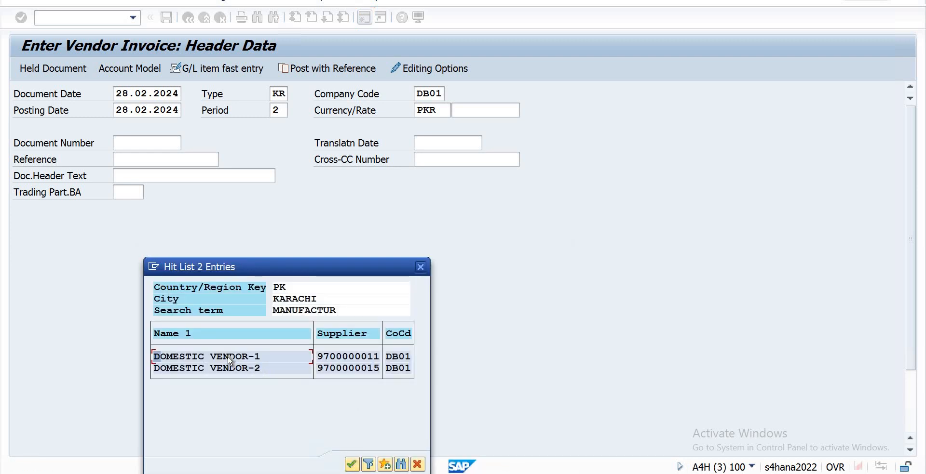
{"action": "left_click", "coordinate": [227, 357]}
{"action": "double_click", "coordinate": [223, 371]}
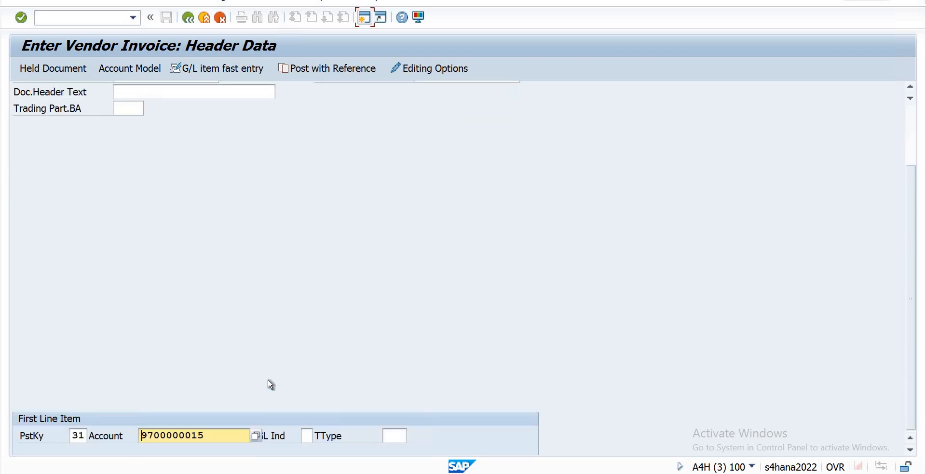
{"action": "key", "text": "Return"}
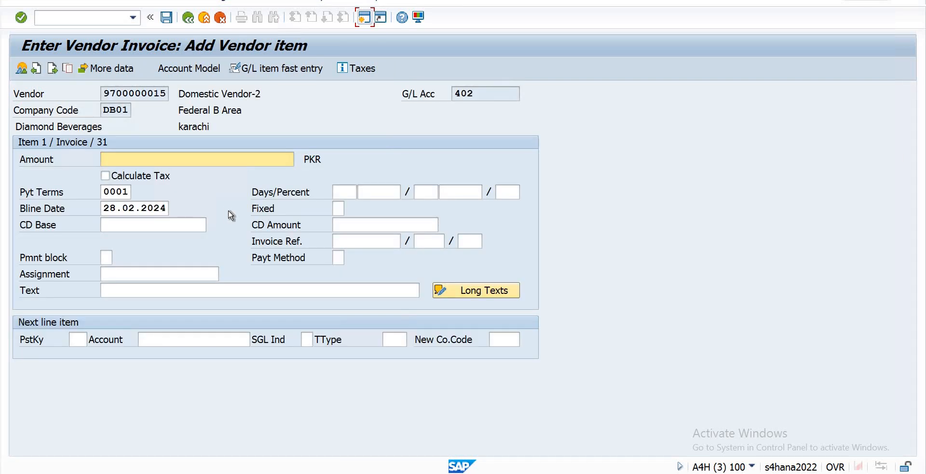
Step: Set the vendor item's amount to 20000000 PKR and choose posting key 40, Debit entry, for the next line item
{"action": "type", "text": "20000000"}
{"action": "left_click", "coordinate": [86, 340]}
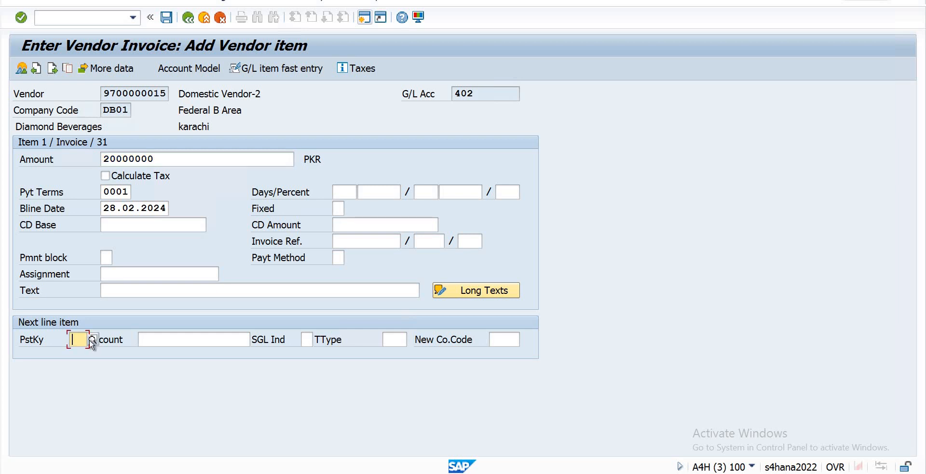
{"action": "left_click", "coordinate": [93, 341]}
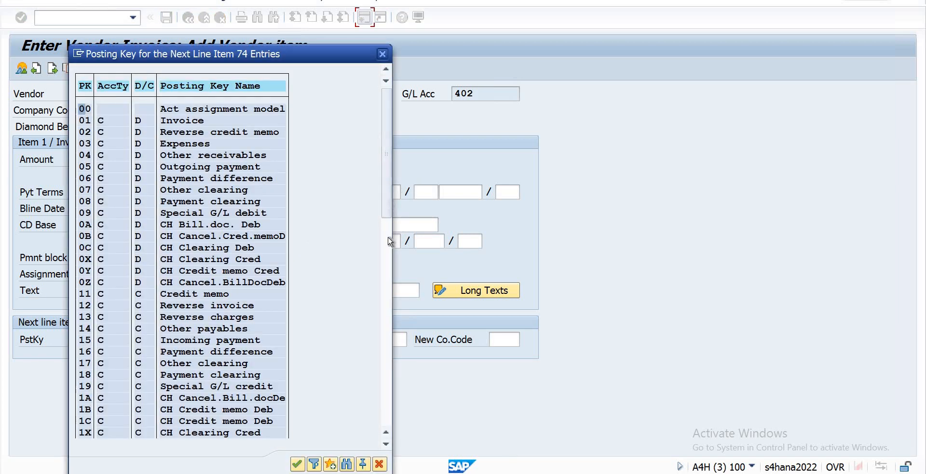
{"action": "left_click_drag", "start_coordinate": [388, 214], "coordinate": [389, 324]}
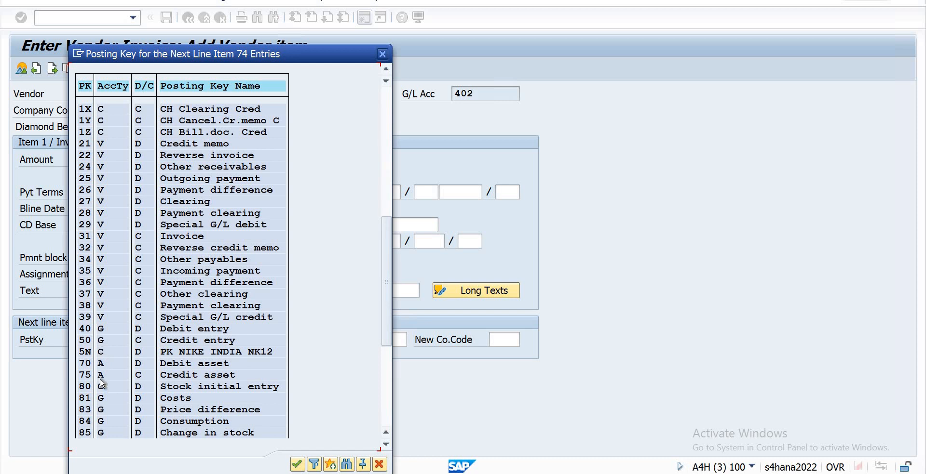
{"action": "left_click", "coordinate": [105, 332]}
{"action": "double_click", "coordinate": [105, 333]}
Step: Look up the chart of accounts COAD, set the next line item's account to 501 and proceed to its G/L item
{"action": "left_click", "coordinate": [248, 342]}
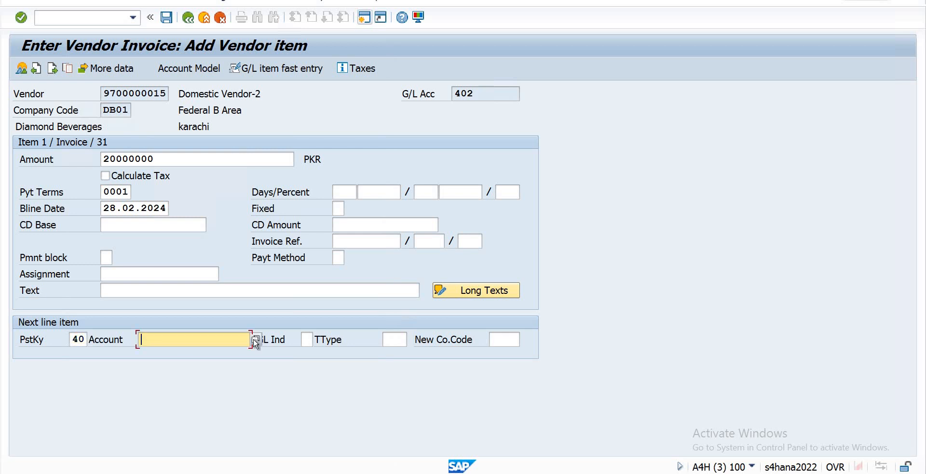
{"action": "left_click", "coordinate": [255, 341]}
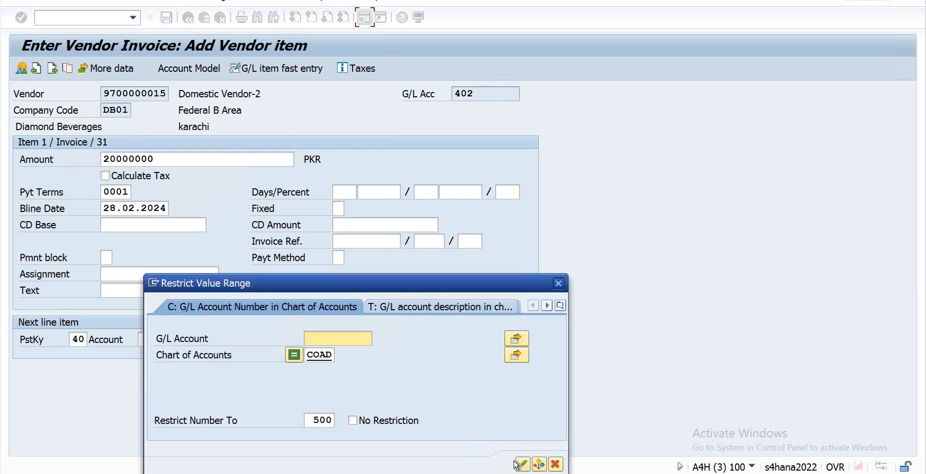
{"action": "left_click", "coordinate": [442, 311]}
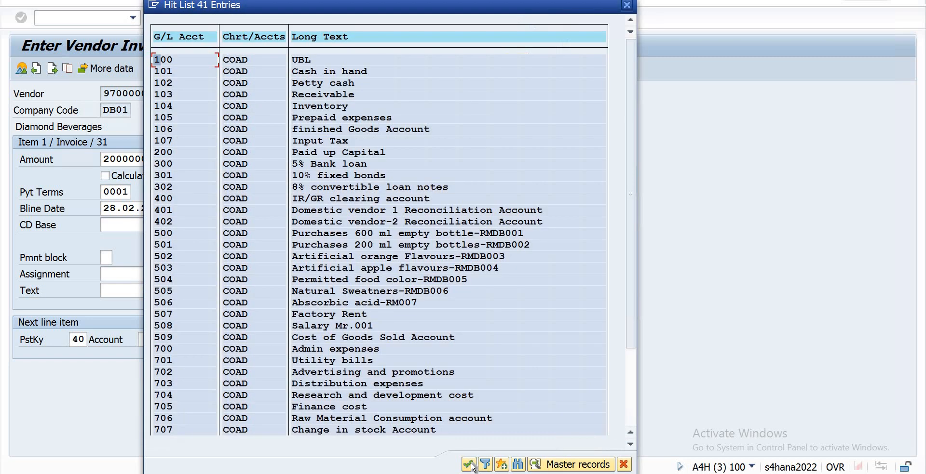
{"action": "left_click", "coordinate": [468, 464]}
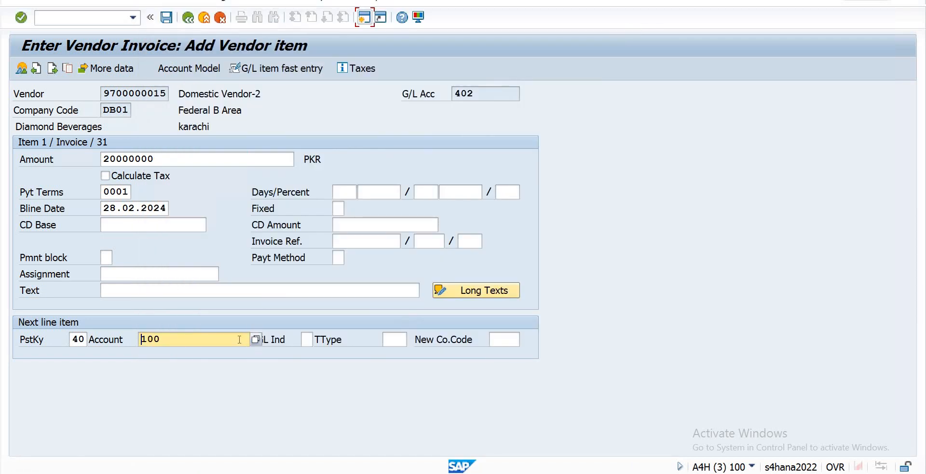
{"action": "key", "text": "BackSpace"}
{"action": "key", "text": "BackSpace"}
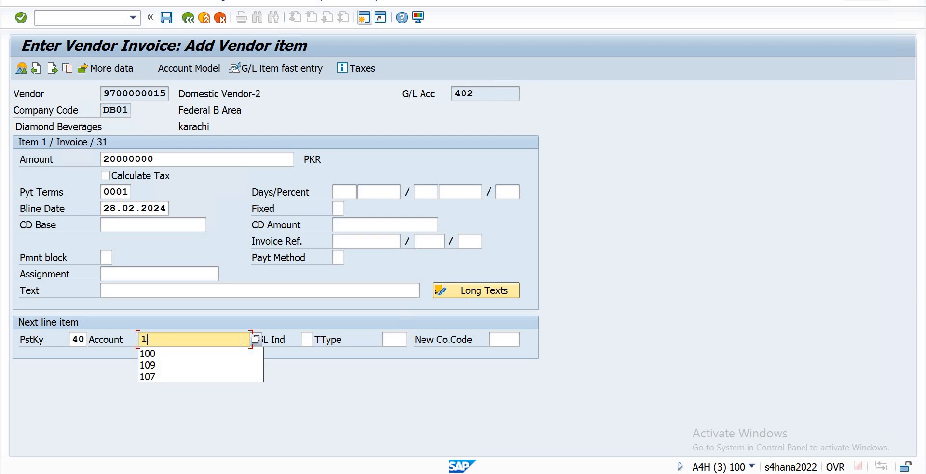
{"action": "key", "text": "BackSpace"}
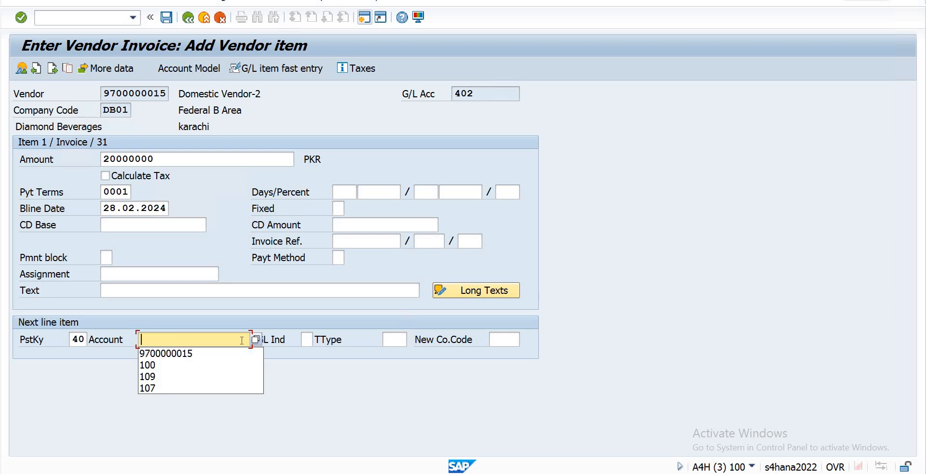
{"action": "type", "text": "501"}
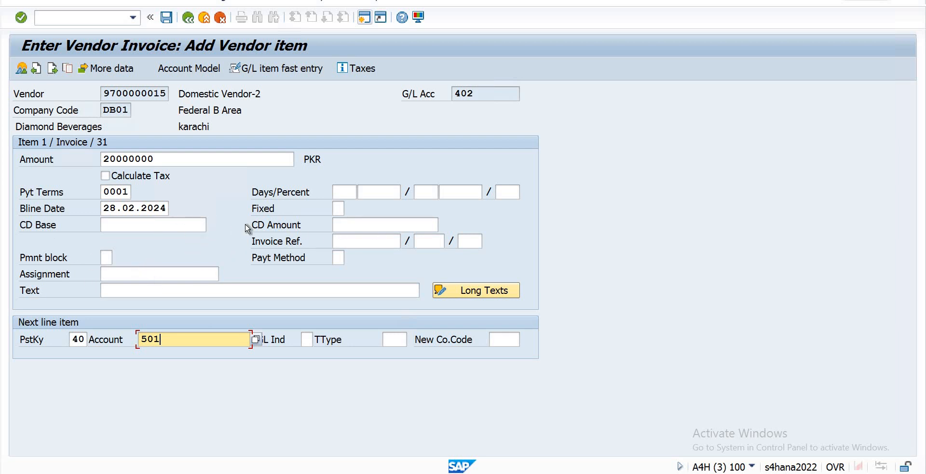
{"action": "key", "text": "Return"}
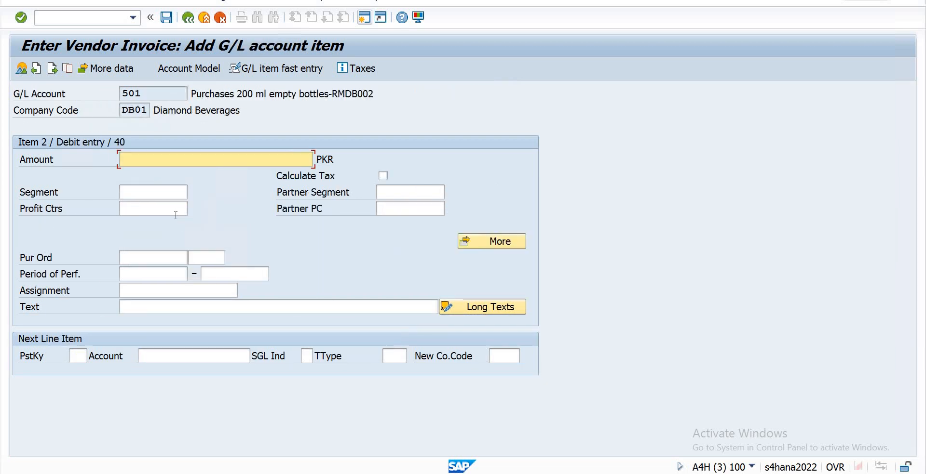
Step: Enter 20,000,000.00 PKR for the G/L debit item, display the document overview, post the vendor invoice and leave the transaction
{"action": "key", "text": "Return"}
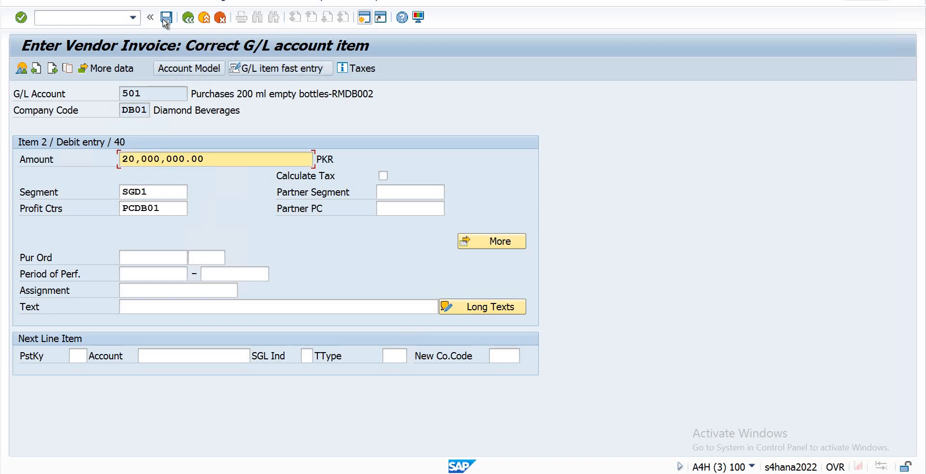
{"action": "left_click", "coordinate": [22, 72]}
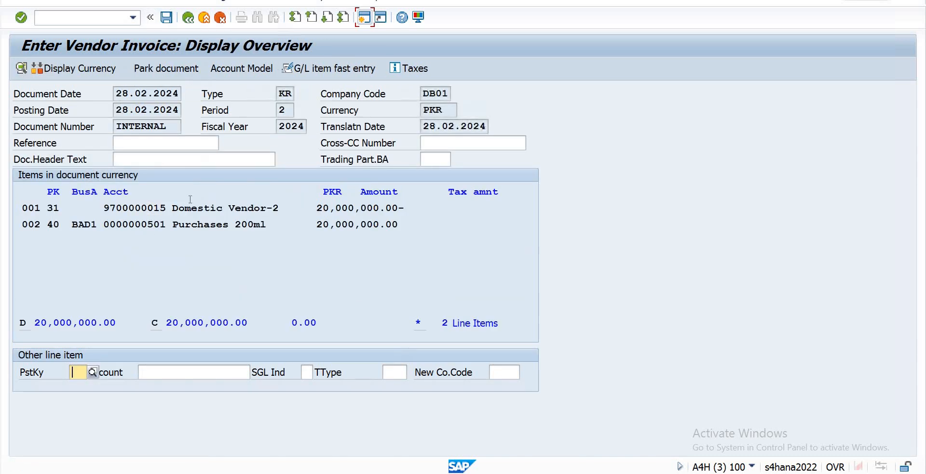
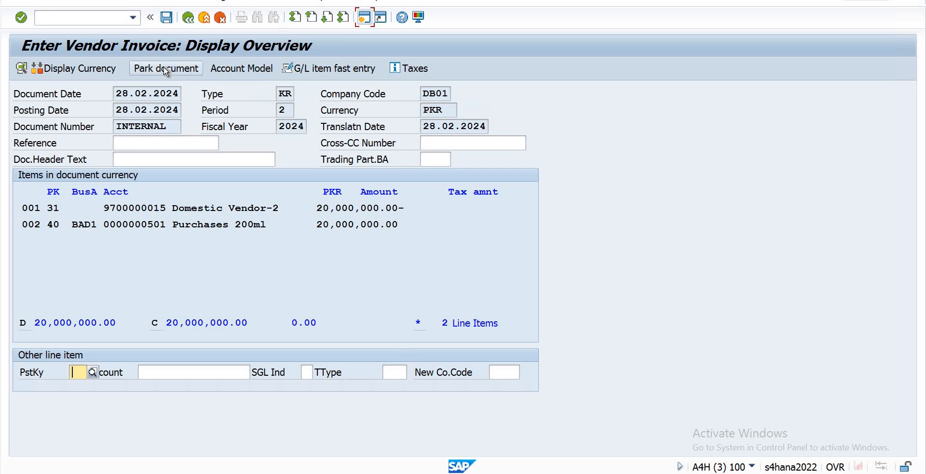
{"action": "left_click", "coordinate": [167, 21]}
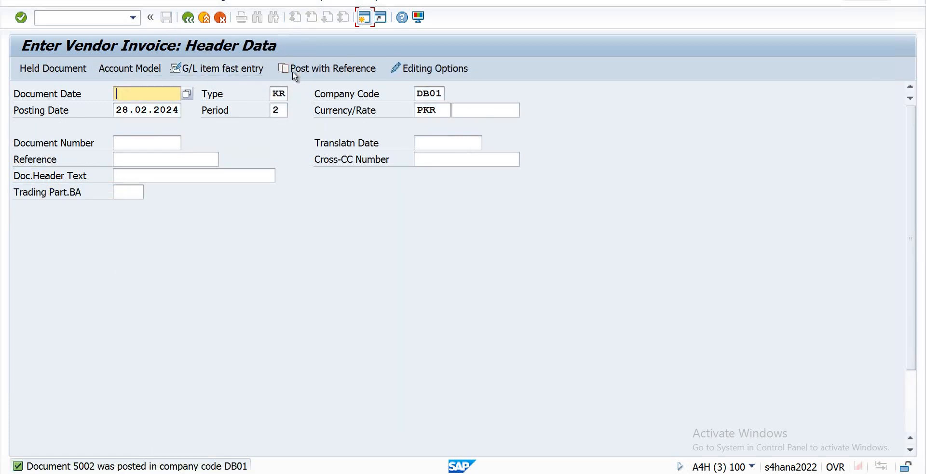
{"action": "left_click", "coordinate": [86, 18]}
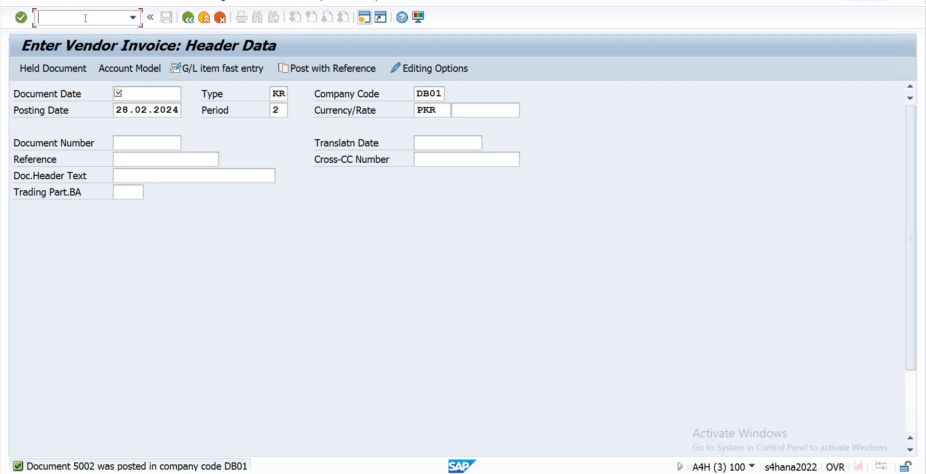
{"action": "type", "text": "/n"}
{"action": "key", "text": "Return"}
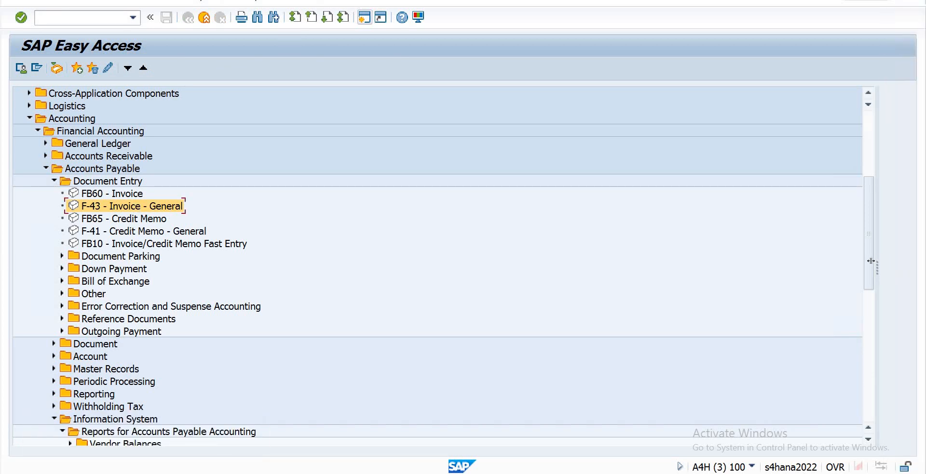
Step: Run the Vendor Balances in Local Currency report from the favorites for company code DB01
{"action": "scroll", "coordinate": [873, 226], "scroll_direction": "up", "scroll_amount": 1}
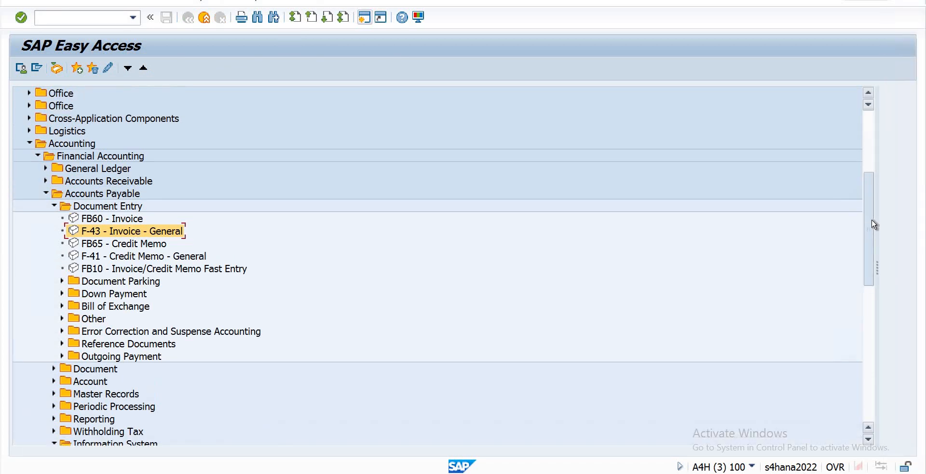
{"action": "scroll", "coordinate": [873, 212], "scroll_direction": "up", "scroll_amount": 6}
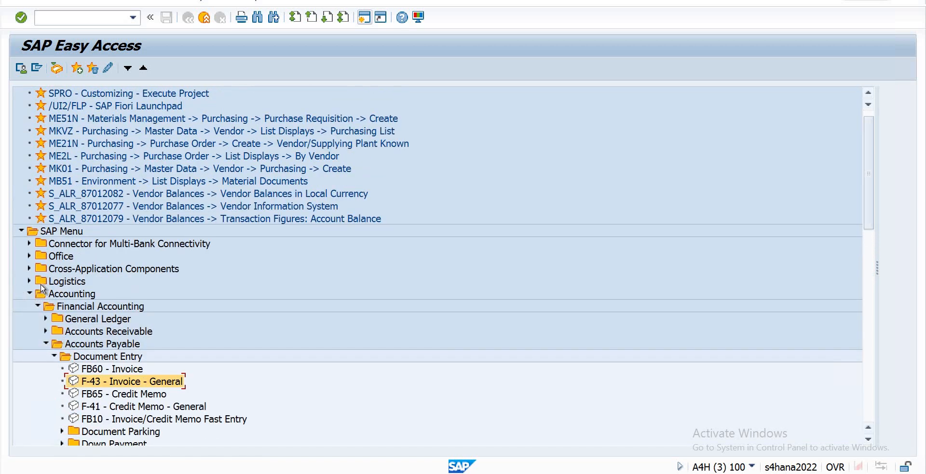
{"action": "double_click", "coordinate": [229, 198]}
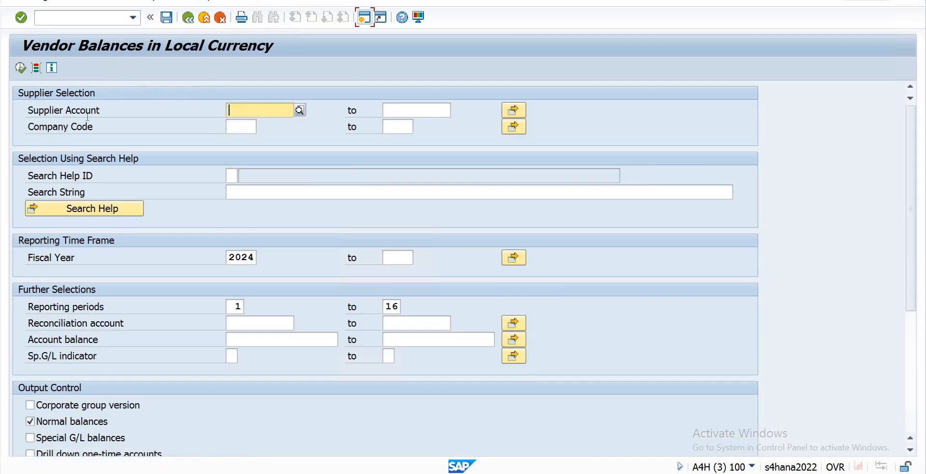
{"action": "left_click", "coordinate": [237, 128]}
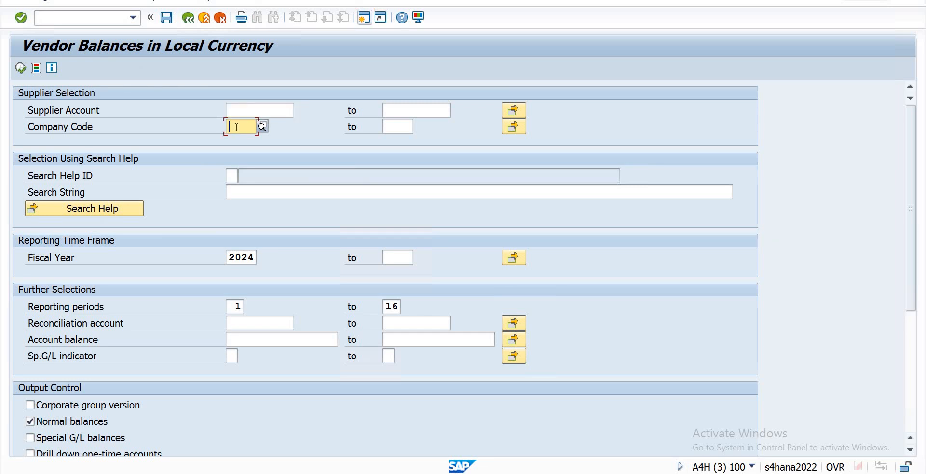
{"action": "type", "text": "db01"}
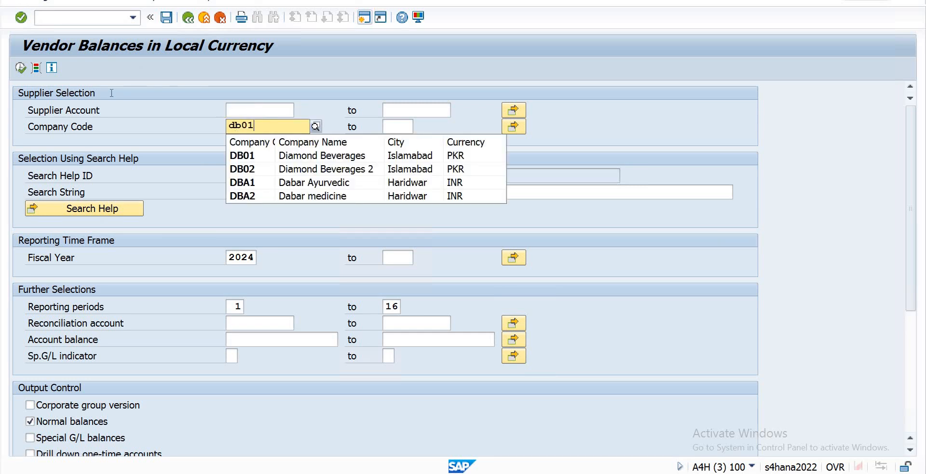
{"action": "key", "text": "Return"}
{"action": "left_click", "coordinate": [22, 68]}
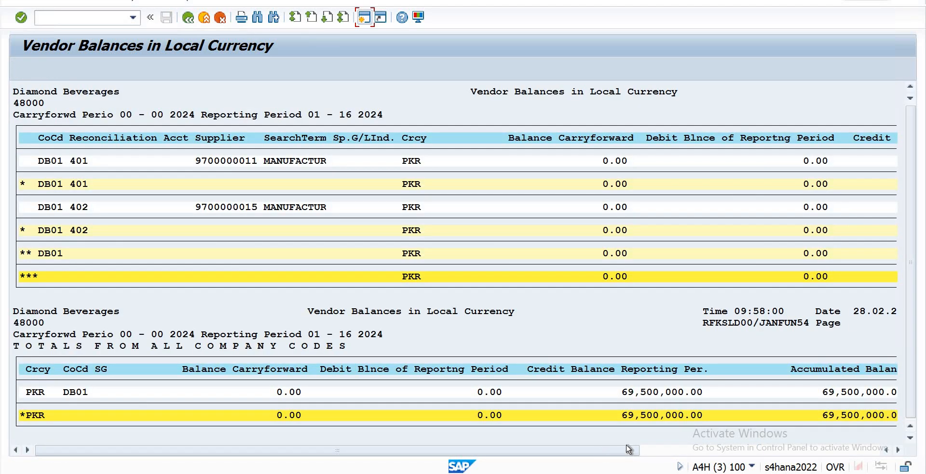
Step: Examine the vendors' credit and accumulated balances across the report's columns, then leave the report
{"action": "left_click", "coordinate": [675, 450]}
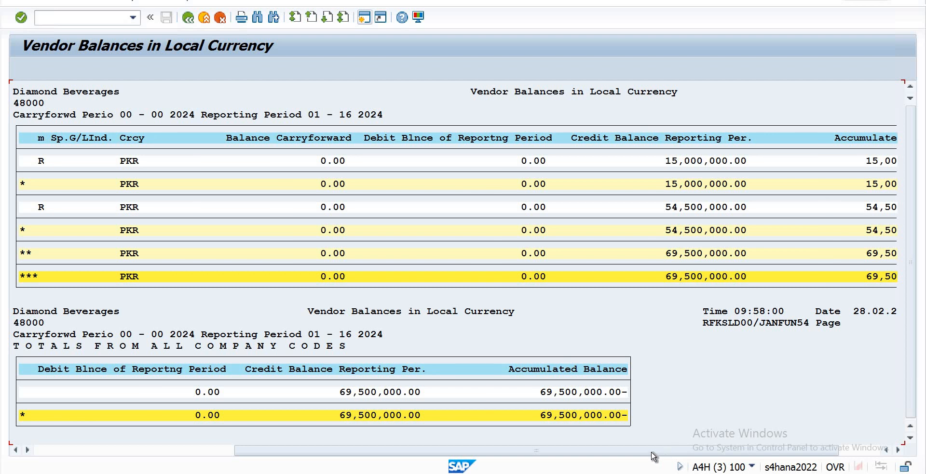
{"action": "scroll", "coordinate": [760, 451], "scroll_direction": "right", "scroll_amount": 2}
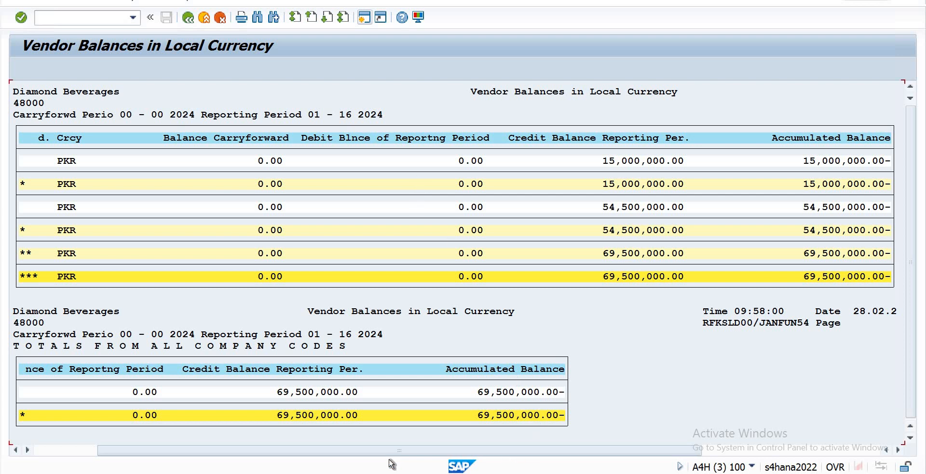
{"action": "scroll", "coordinate": [248, 391], "scroll_direction": "left", "scroll_amount": 5}
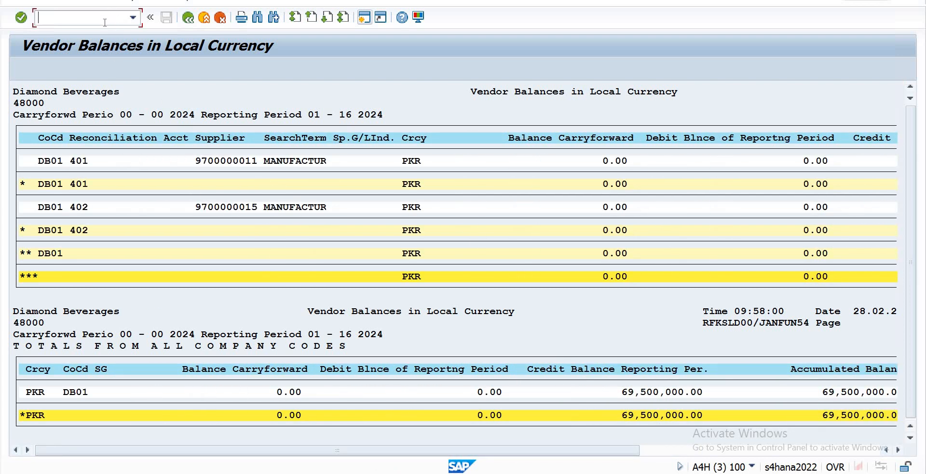
{"action": "type", "text": "/n"}
{"action": "key", "text": "Return"}
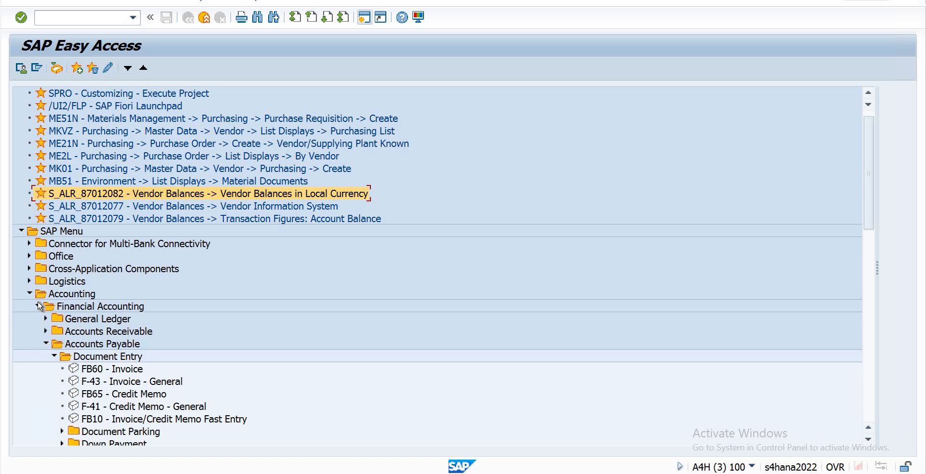
Step: Open the FB65 vendor credit memo entry to view its form and leave it without entering data
{"action": "double_click", "coordinate": [110, 396]}
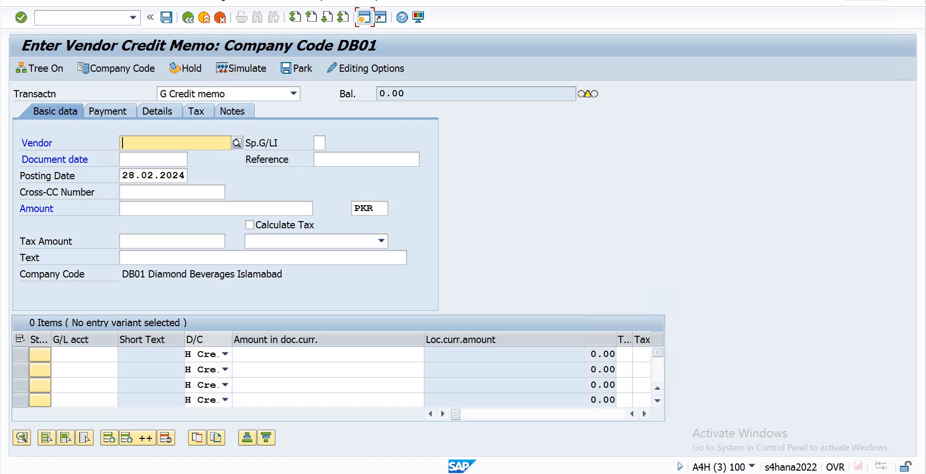
{"action": "left_click", "coordinate": [103, 20]}
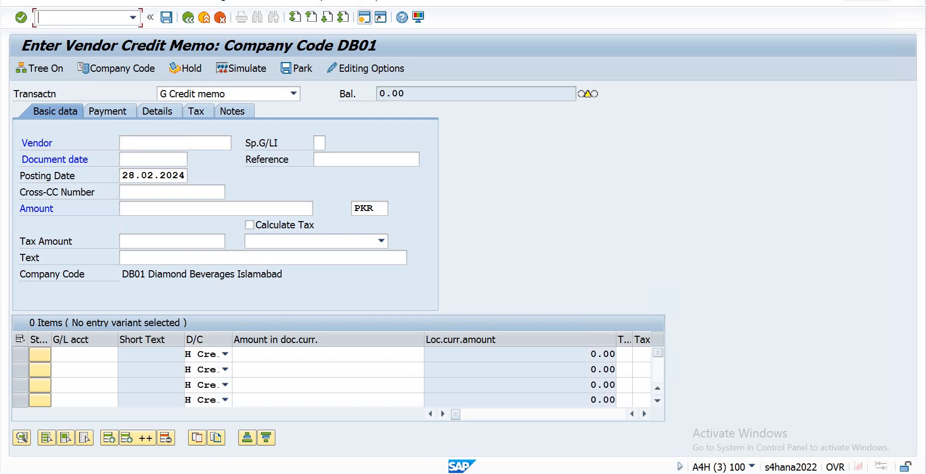
{"action": "type", "text": "/n"}
{"action": "key", "text": "Return"}
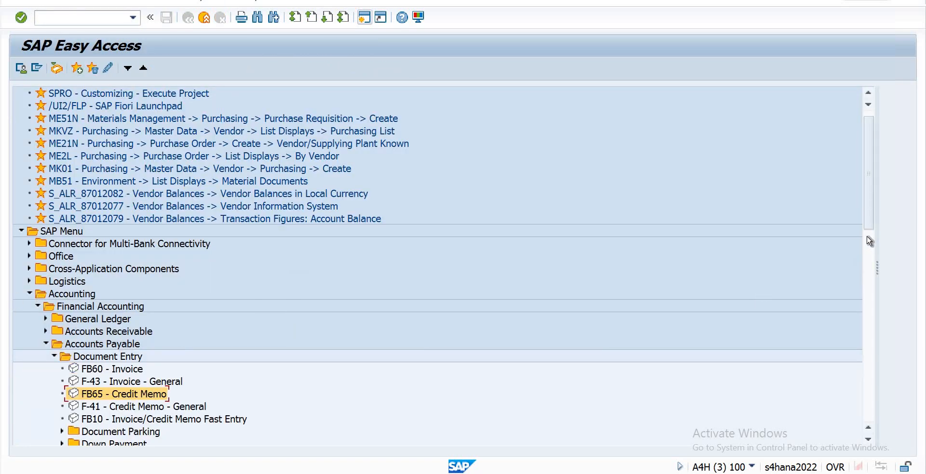
Step: Expand the Document Parking and Down Payment folders under Accounts Payable document entry to examine their transactions
{"action": "scroll", "coordinate": [870, 241], "scroll_direction": "down", "scroll_amount": 4}
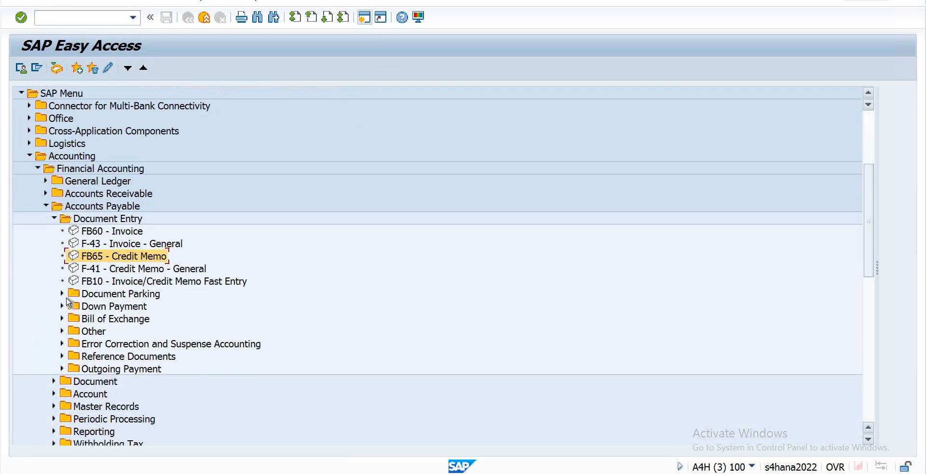
{"action": "left_click", "coordinate": [61, 294]}
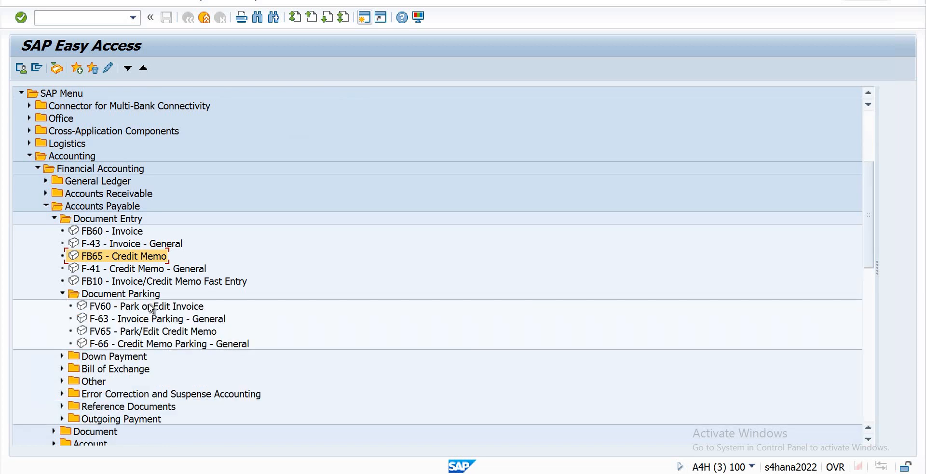
{"action": "left_click", "coordinate": [136, 311]}
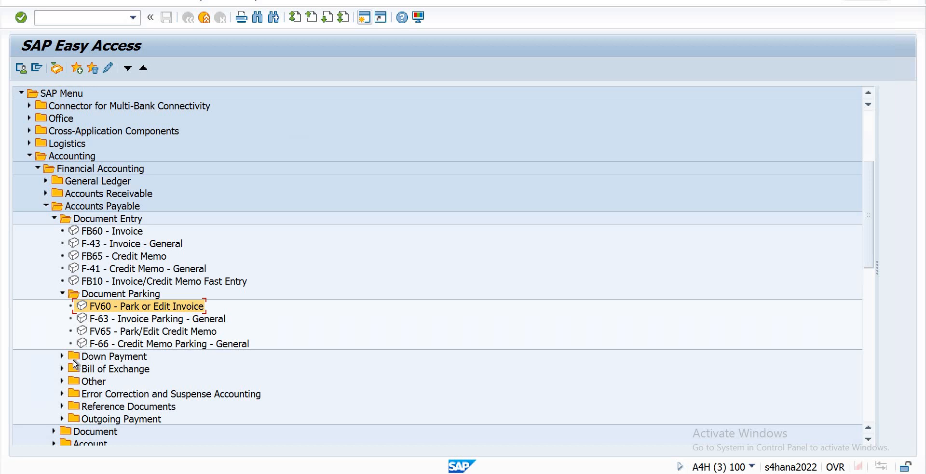
{"action": "left_click", "coordinate": [99, 345]}
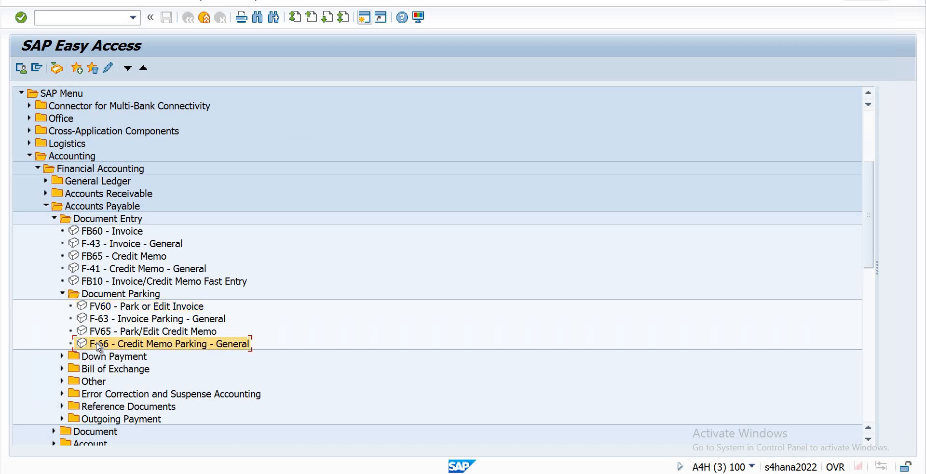
{"action": "left_click", "coordinate": [62, 357]}
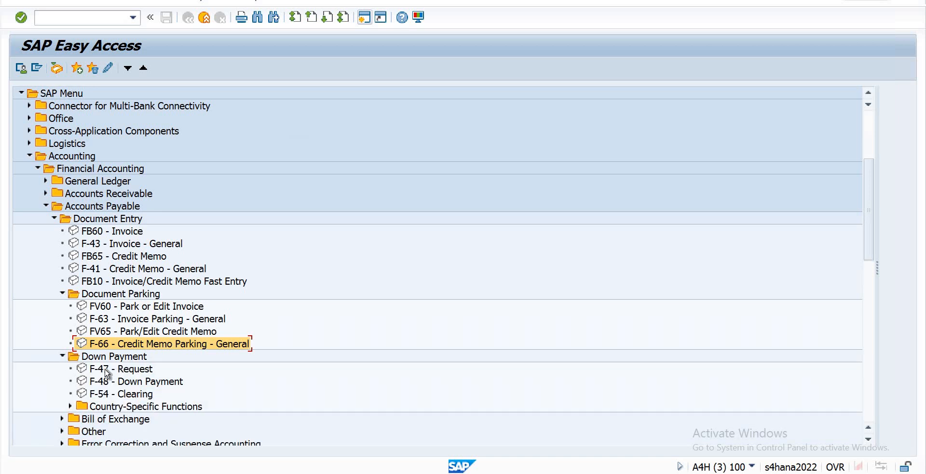
Step: Expand the Bill of Exchange and Other folders under Accounts Payable document entry to examine their payment and clearing transactions
{"action": "left_click", "coordinate": [106, 371]}
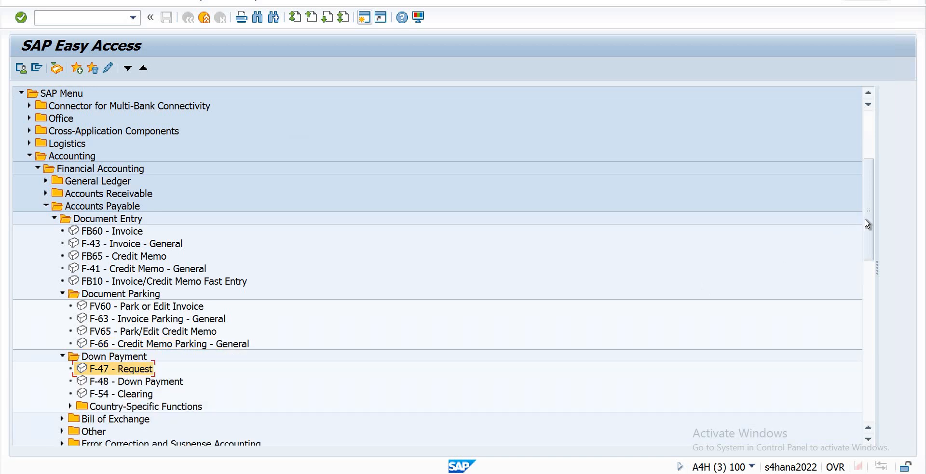
{"action": "scroll", "coordinate": [865, 267], "scroll_direction": "down", "scroll_amount": 1}
{"action": "scroll", "coordinate": [865, 267], "scroll_direction": "down", "scroll_amount": 10}
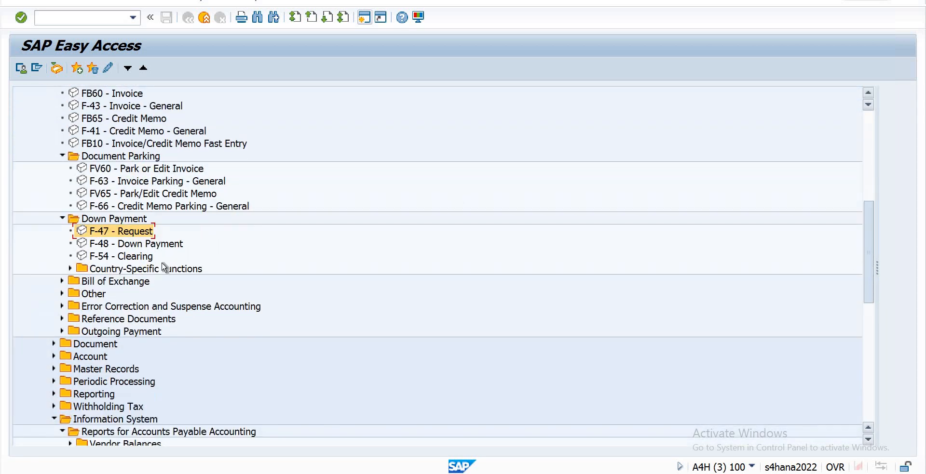
{"action": "left_click", "coordinate": [62, 281]}
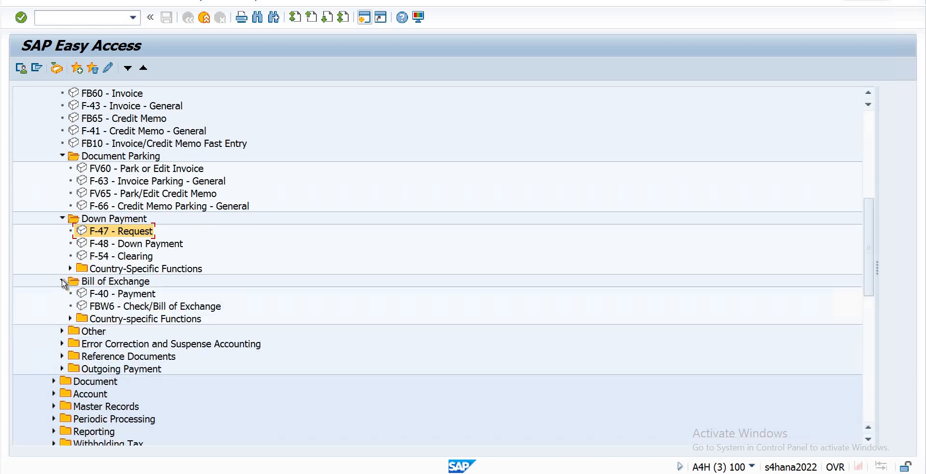
{"action": "left_click", "coordinate": [61, 332]}
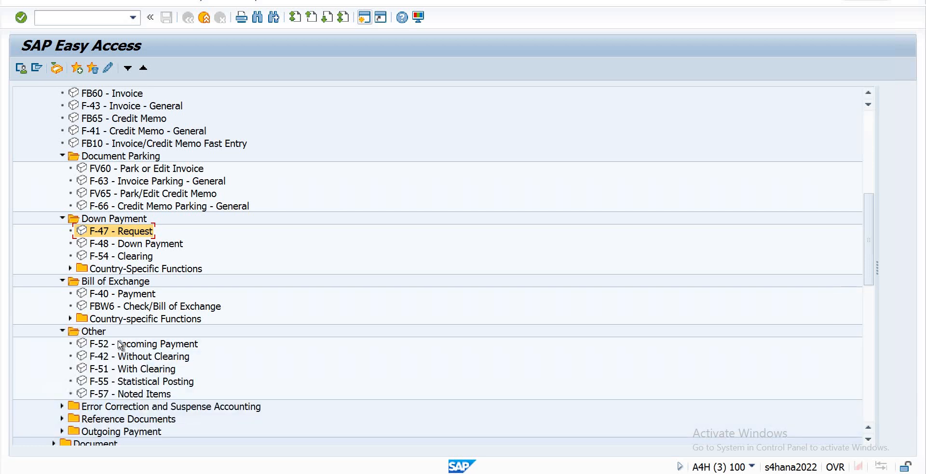
{"action": "left_click", "coordinate": [143, 344]}
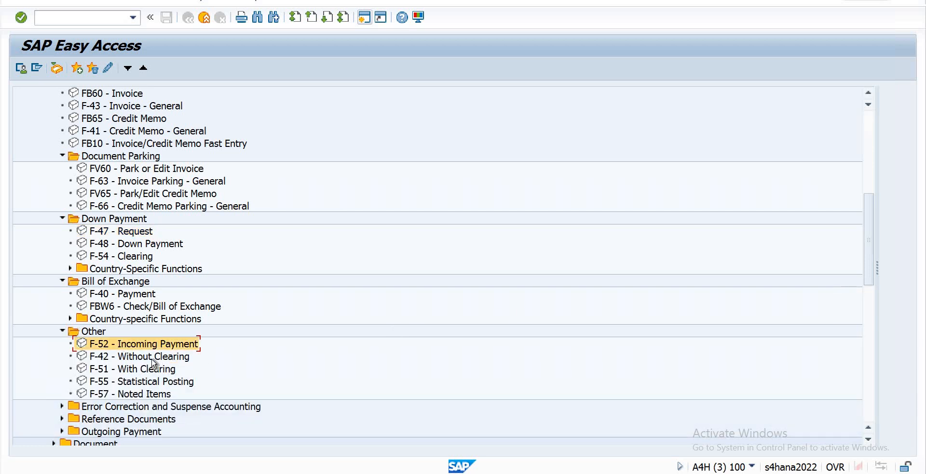
{"action": "left_click", "coordinate": [186, 357]}
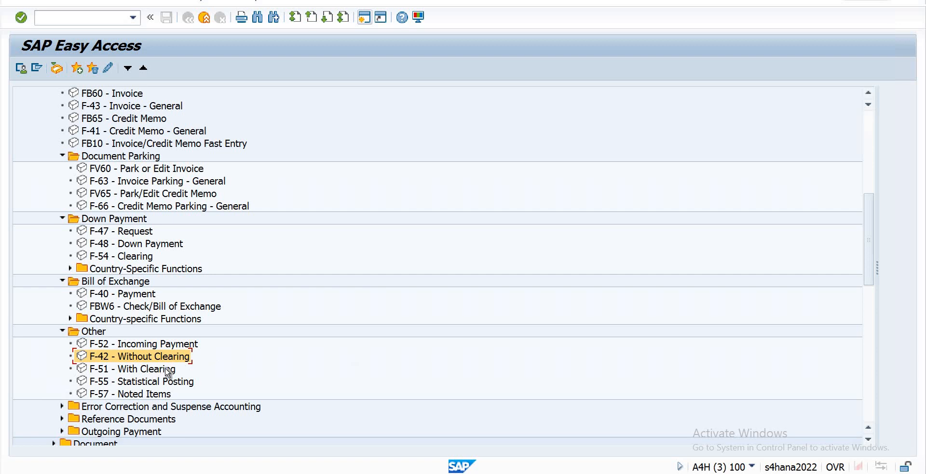
{"action": "left_click", "coordinate": [166, 368]}
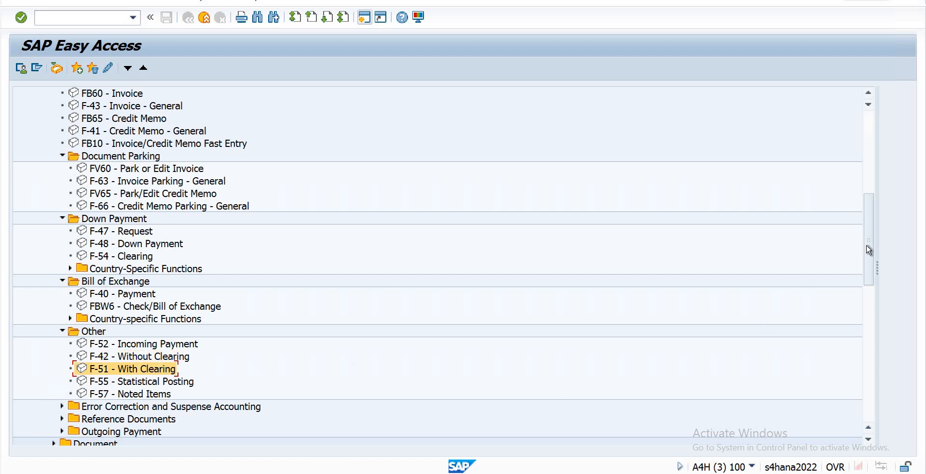
{"action": "scroll", "coordinate": [434, 262], "scroll_direction": "down", "scroll_amount": 5}
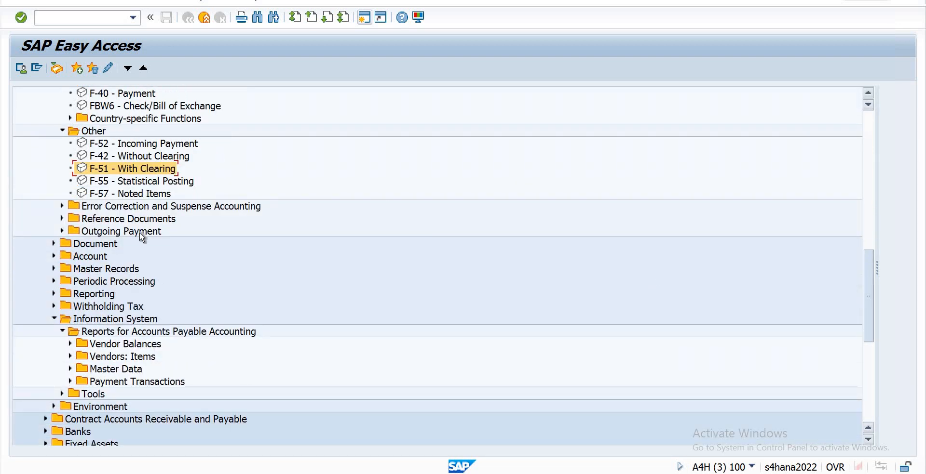
{"action": "left_click", "coordinate": [147, 145]}
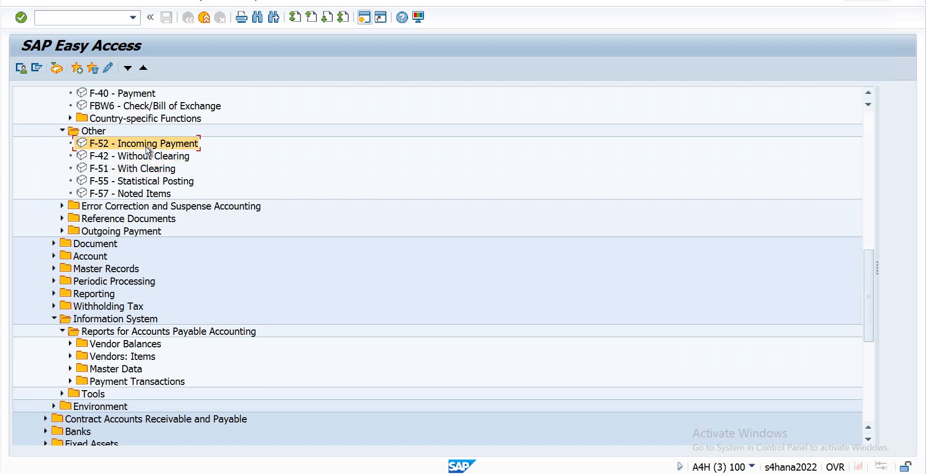
Step: Examine the Document Entry, Reversal and Logs subfolders of Error Correction and Suspense Accounting, then collapse the parent folder
{"action": "left_click", "coordinate": [61, 207]}
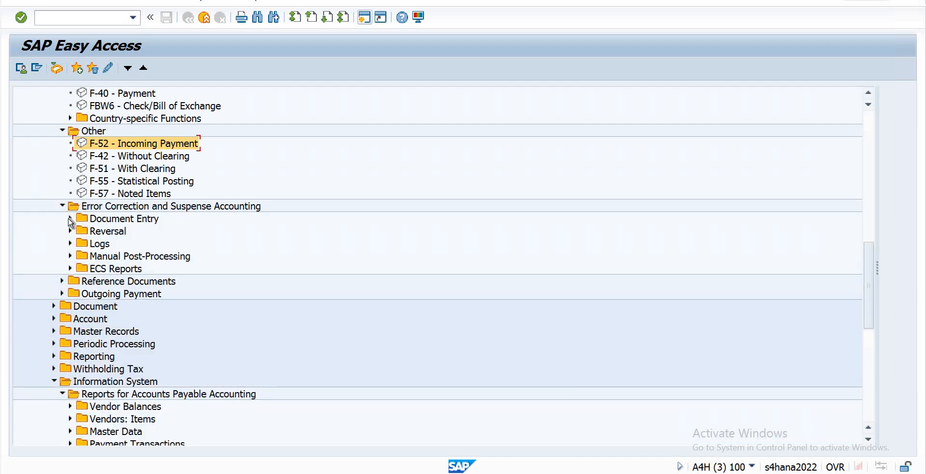
{"action": "left_click", "coordinate": [69, 220]}
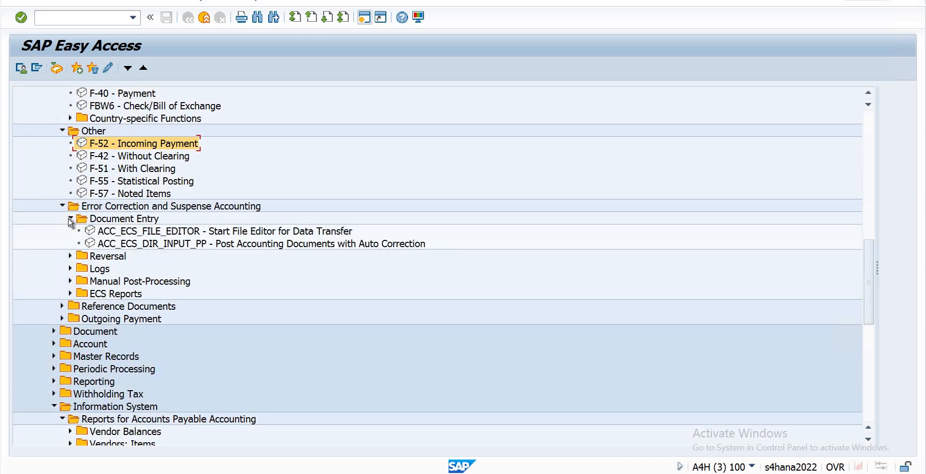
{"action": "left_click", "coordinate": [70, 257]}
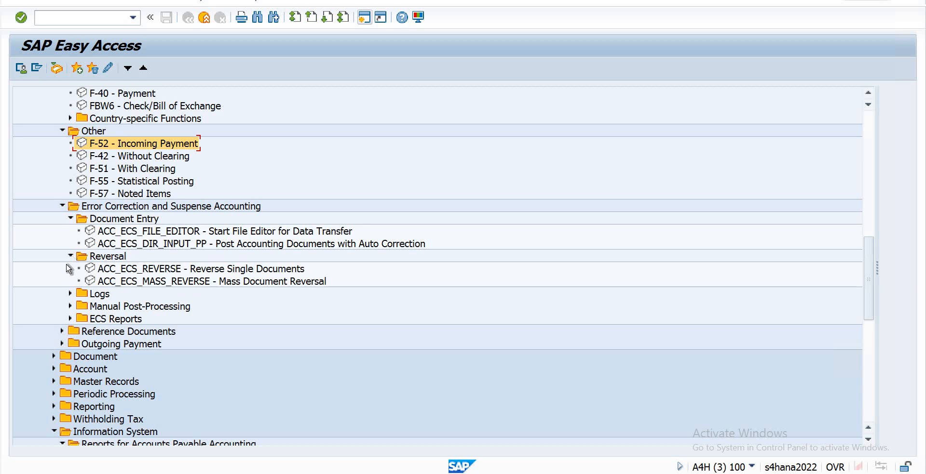
{"action": "left_click", "coordinate": [71, 294]}
{"action": "left_click", "coordinate": [70, 256]}
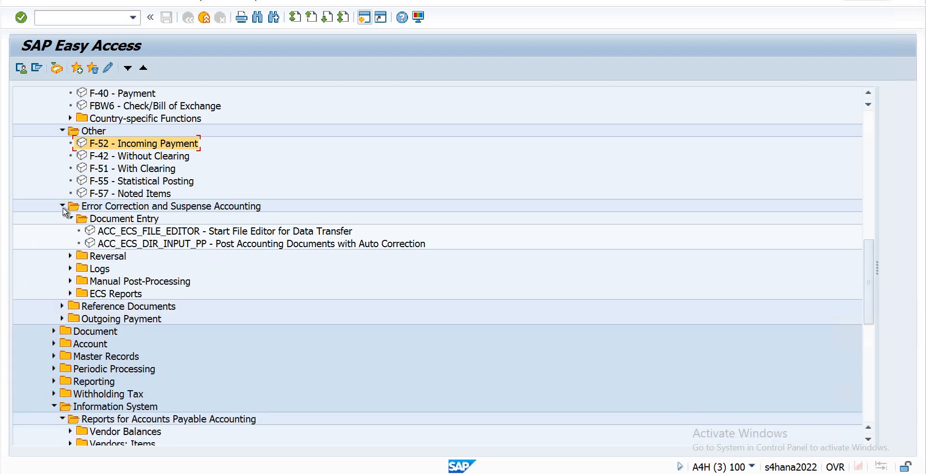
{"action": "left_click", "coordinate": [62, 206]}
Step: Examine the Reference Documents and Outgoing Payment folders under document entry, selecting F-53 Post in the latter
{"action": "left_click", "coordinate": [62, 219]}
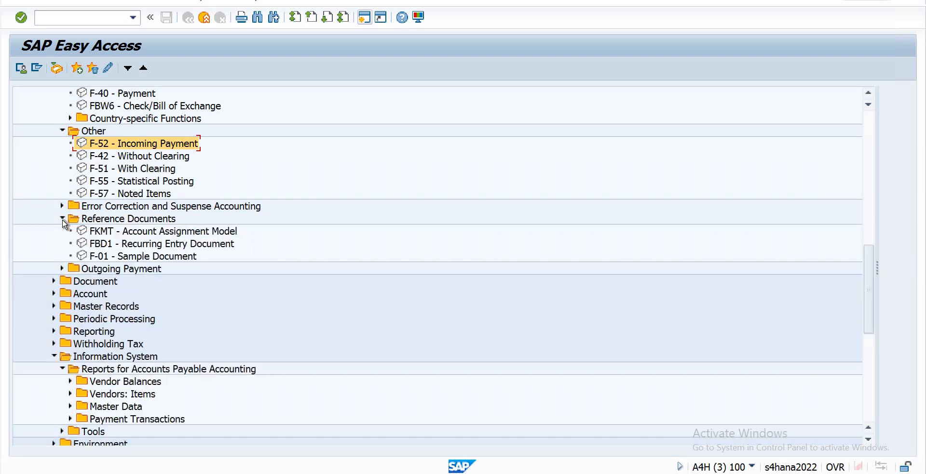
{"action": "left_click", "coordinate": [62, 219]}
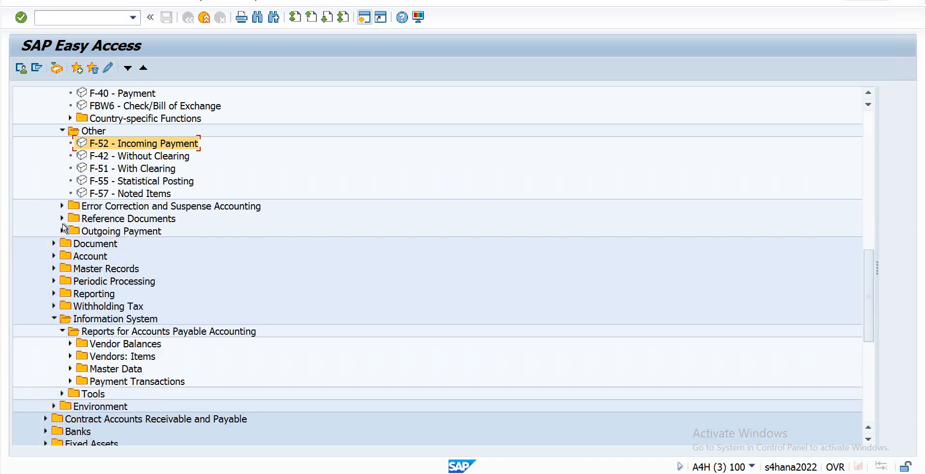
{"action": "left_click", "coordinate": [63, 231]}
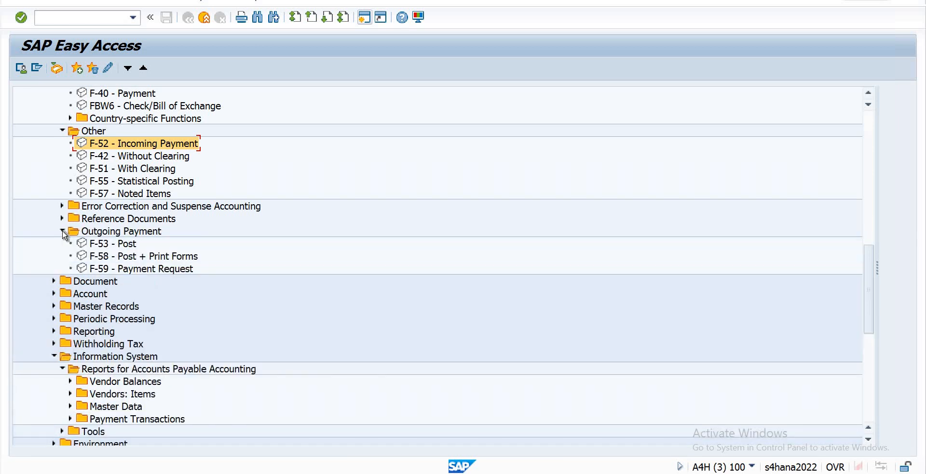
{"action": "left_click", "coordinate": [127, 244]}
Step: Expand the Accounts Payable Document folder and its Parked Documents subfolder to examine the change, display and post transactions
{"action": "left_click", "coordinate": [54, 282]}
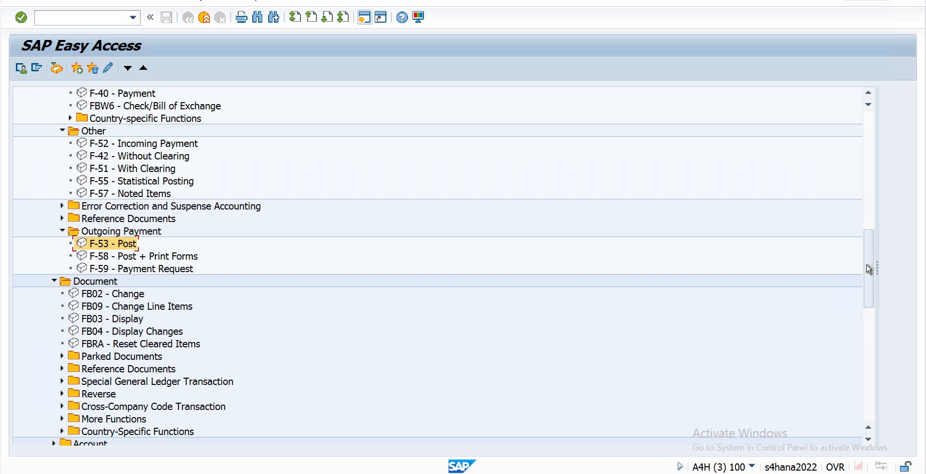
{"action": "scroll", "coordinate": [862, 301], "scroll_direction": "down", "scroll_amount": 2}
{"action": "left_click_drag", "start_coordinate": [860, 298], "coordinate": [858, 289]}
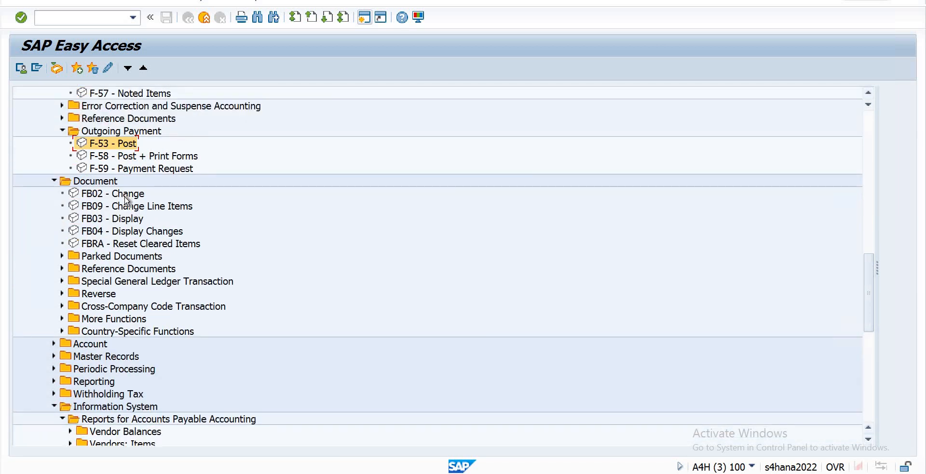
{"action": "left_click", "coordinate": [126, 197]}
{"action": "left_click", "coordinate": [126, 221]}
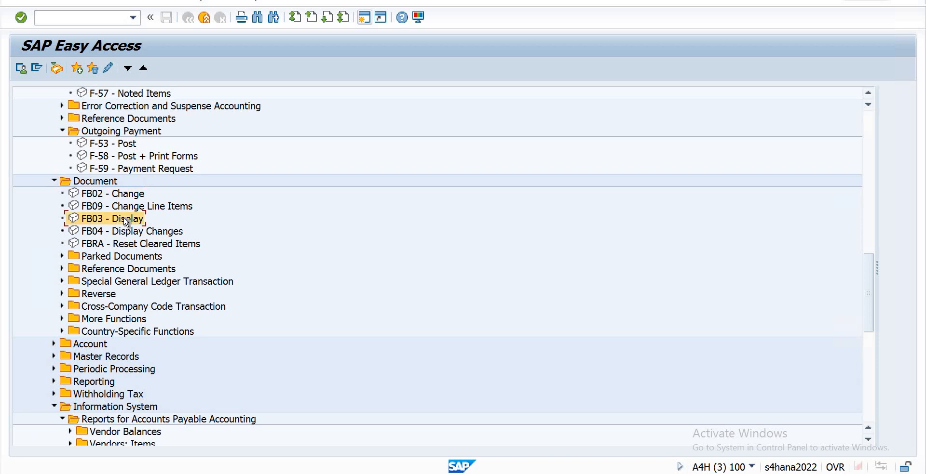
{"action": "left_click", "coordinate": [61, 257]}
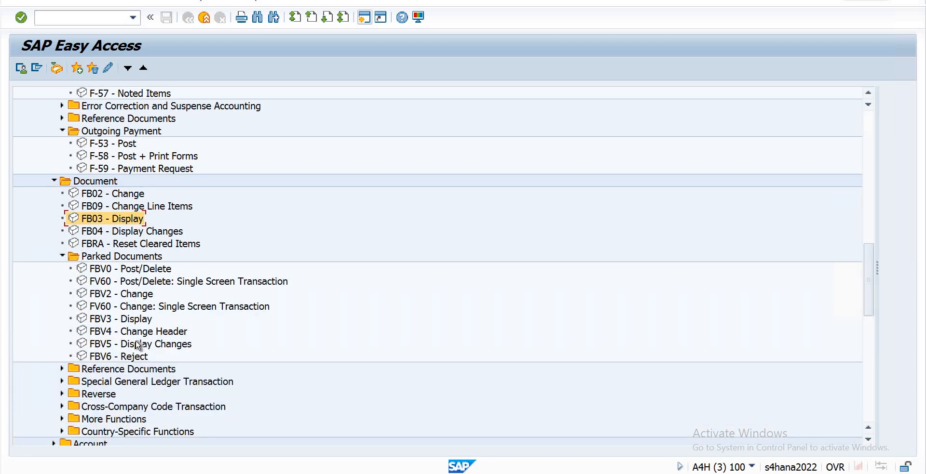
Step: Expand the Recurring Entry Document and Special General Ledger Transaction folders under Document to examine their transactions
{"action": "left_click", "coordinate": [63, 369]}
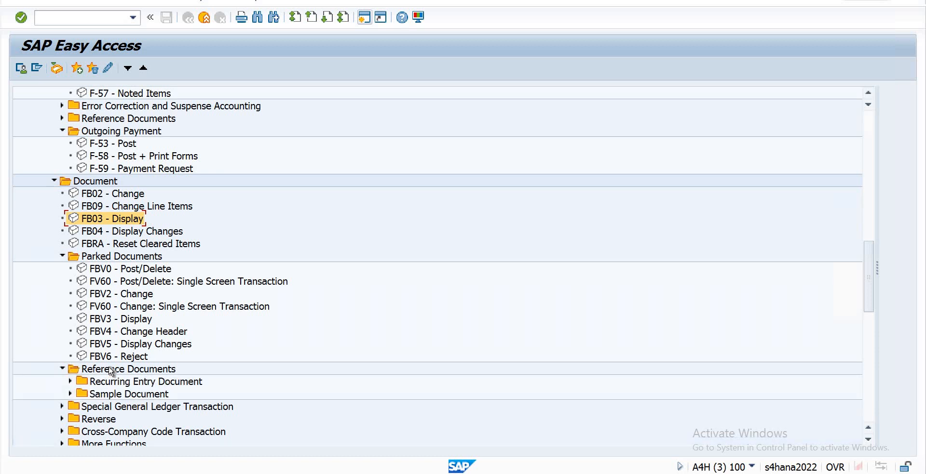
{"action": "left_click", "coordinate": [70, 382]}
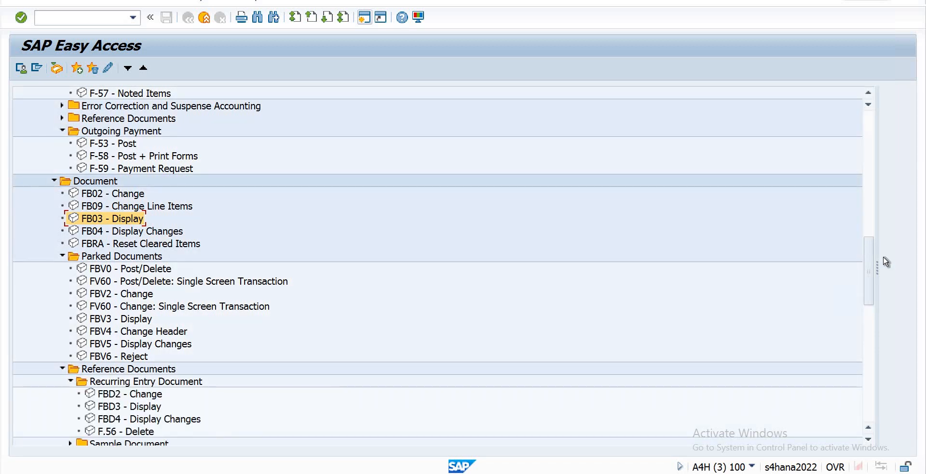
{"action": "left_click_drag", "start_coordinate": [868, 271], "coordinate": [871, 314]}
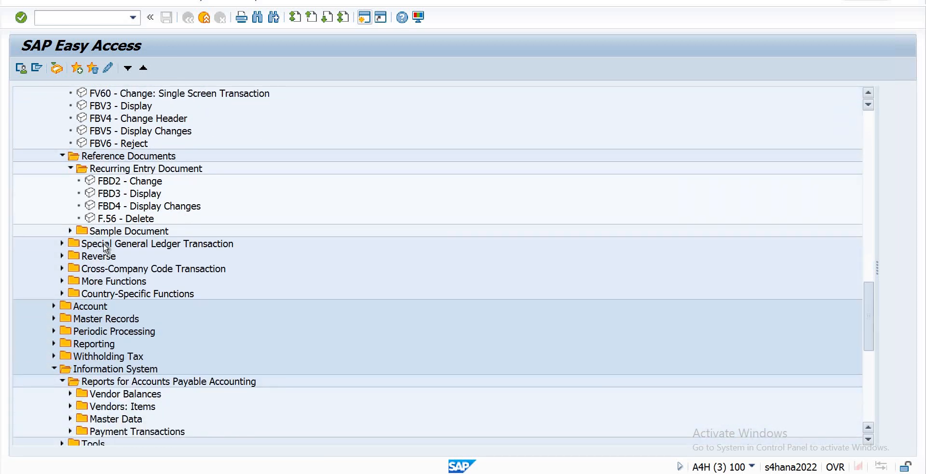
{"action": "left_click", "coordinate": [61, 244]}
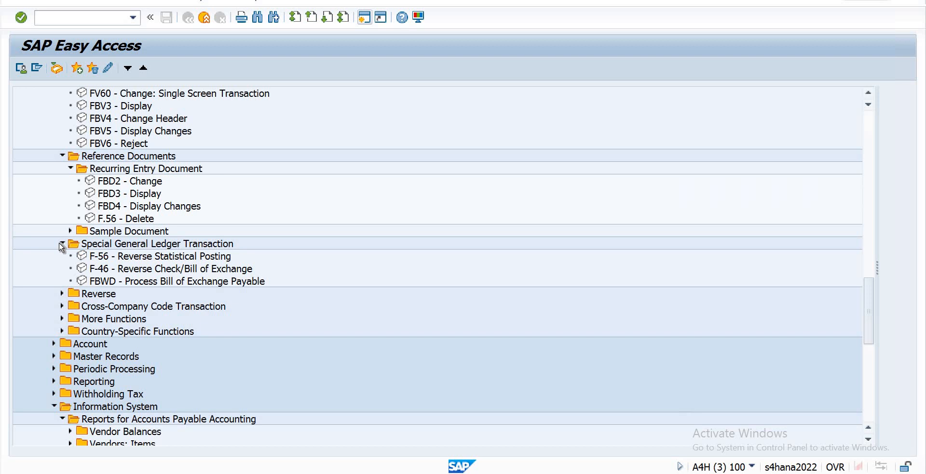
Step: Expand the Accounts Payable Account folder and open FK10N Display Balances to view its selection screen, then leave it
{"action": "left_click", "coordinate": [54, 345]}
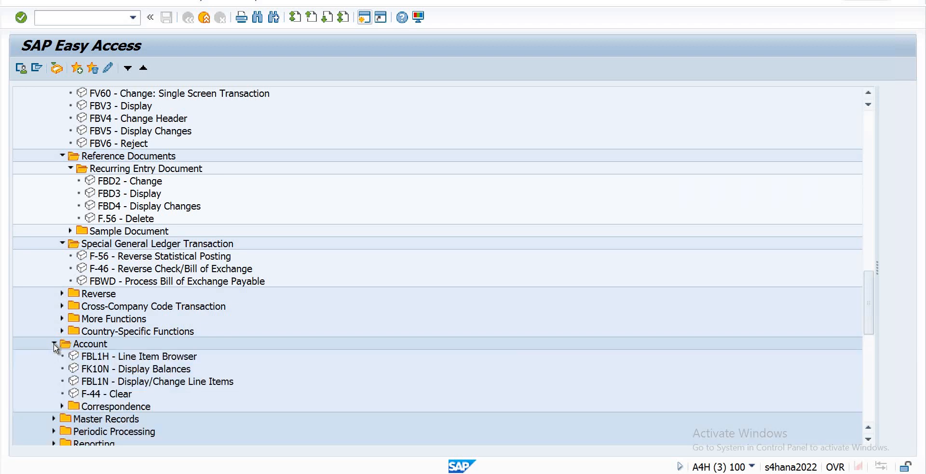
{"action": "left_click", "coordinate": [136, 371]}
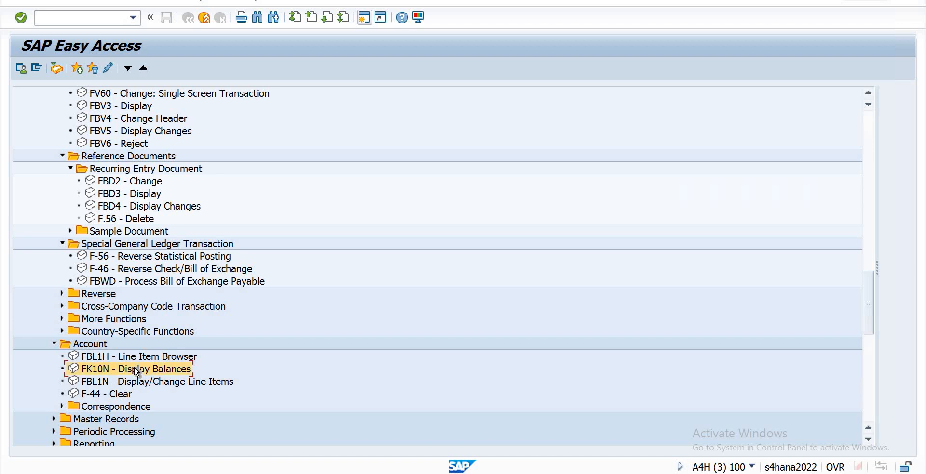
{"action": "double_click", "coordinate": [136, 370]}
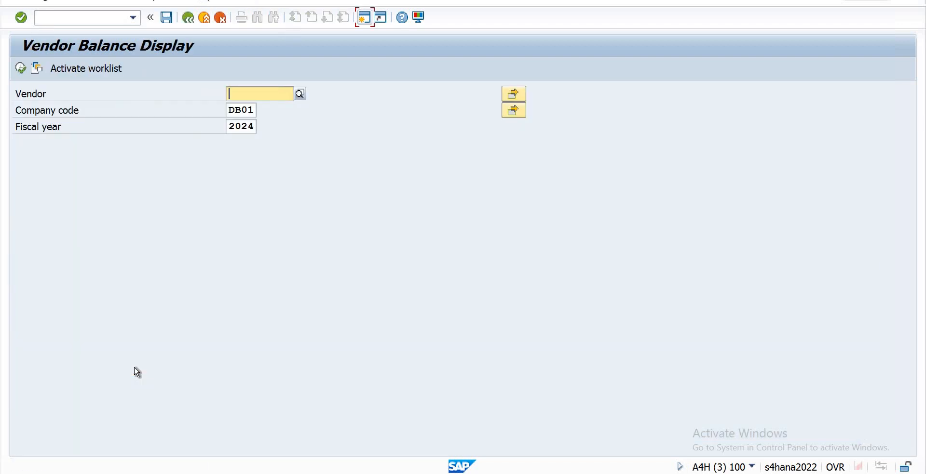
{"action": "left_click", "coordinate": [189, 18]}
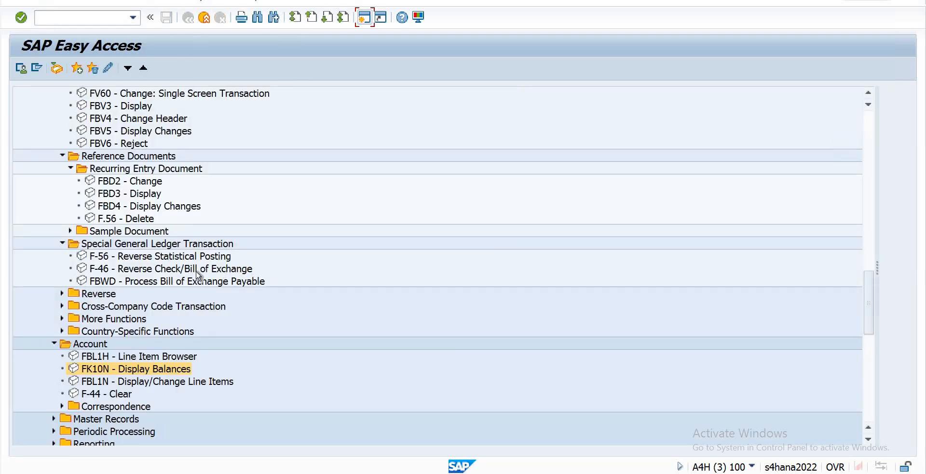
Step: Display the FK10N balances of Domestic Vendor-2 for company code DB01 and fiscal year 2024, and select the period 2 row
{"action": "double_click", "coordinate": [108, 374]}
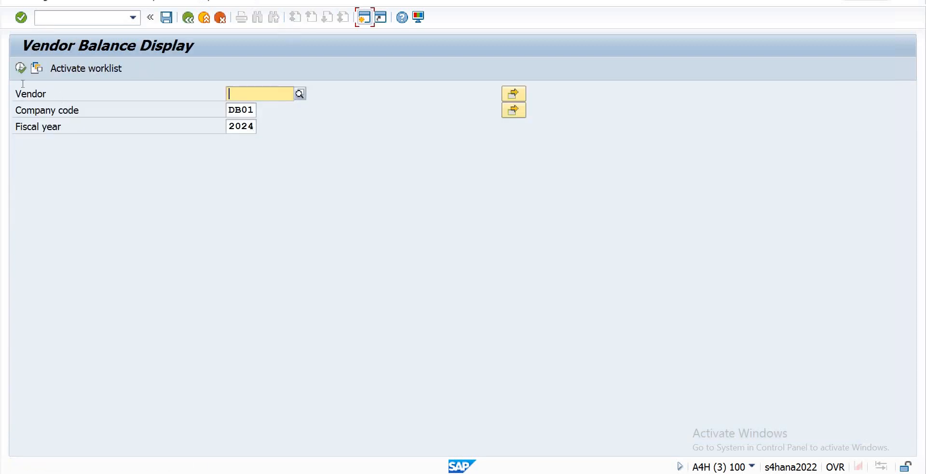
{"action": "left_click", "coordinate": [20, 68]}
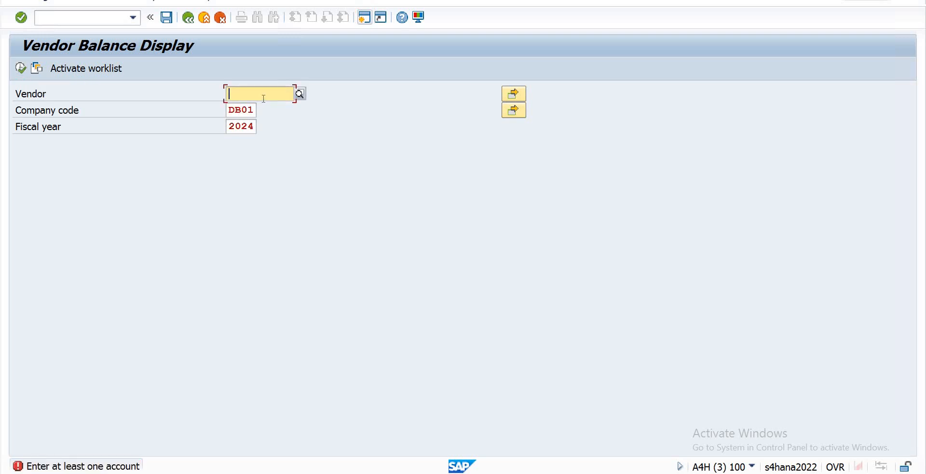
{"action": "type", "text": "9"}
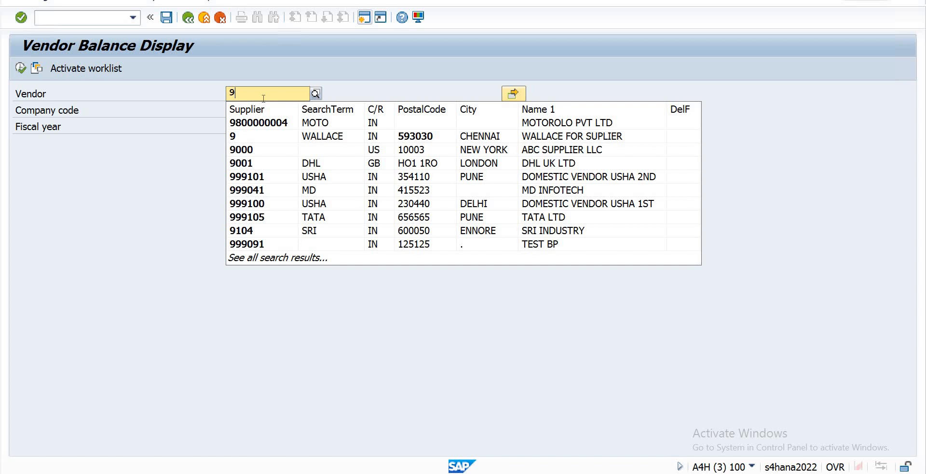
{"action": "type", "text": "700000"}
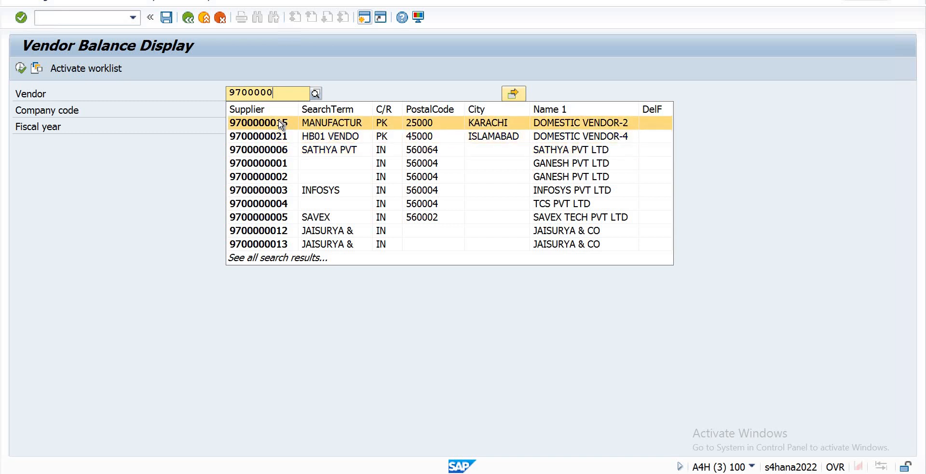
{"action": "left_click", "coordinate": [279, 125]}
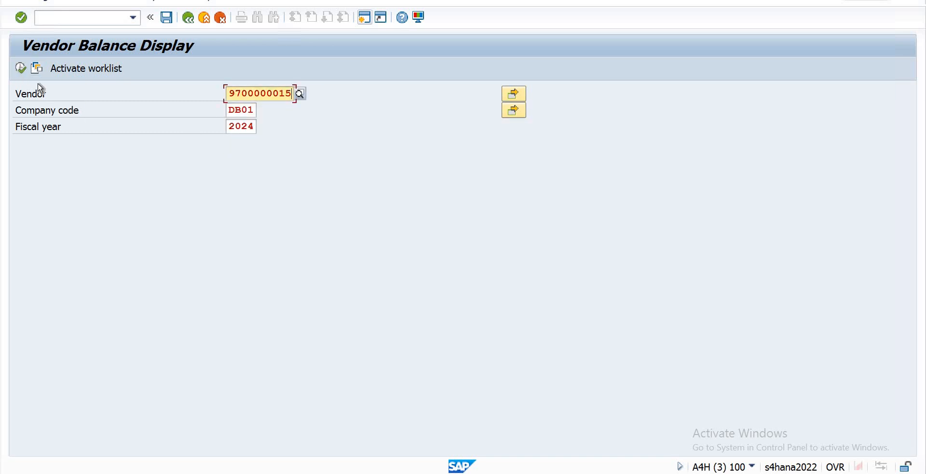
{"action": "key", "text": "Return"}
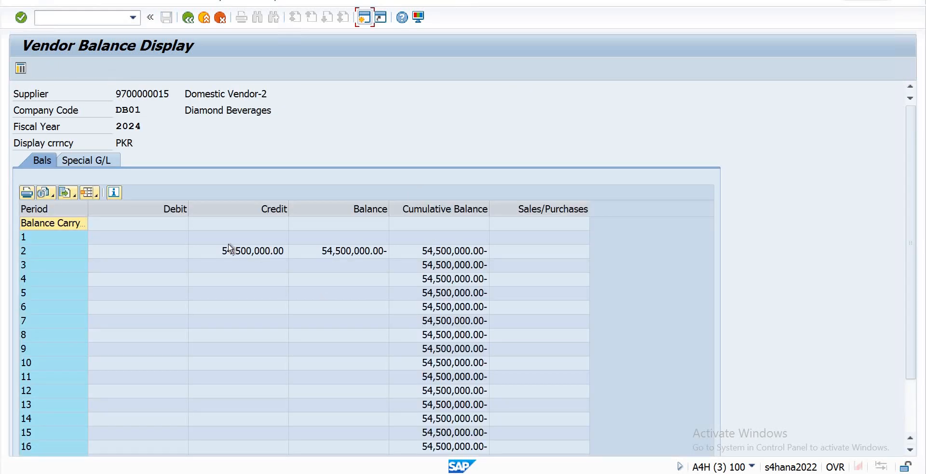
{"action": "left_click", "coordinate": [243, 251]}
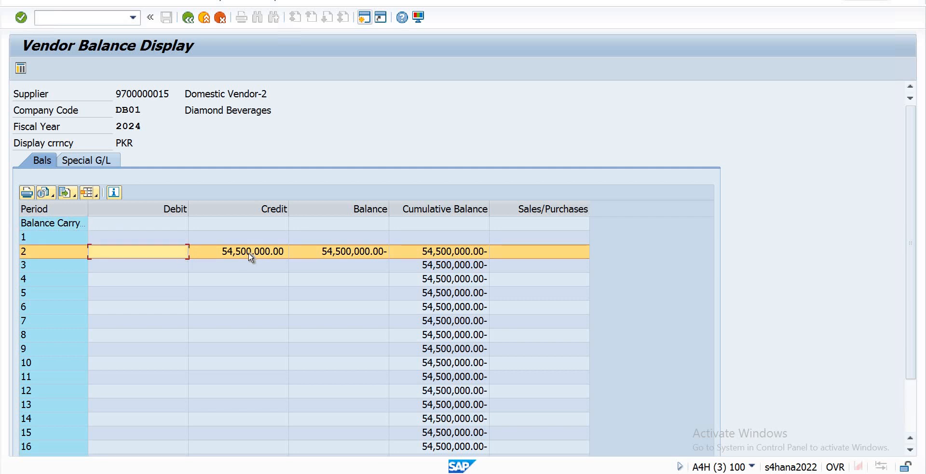
Step: Leave the vendor balance display and add the FK10N Display Balances transaction to the favorites
{"action": "left_click", "coordinate": [190, 23]}
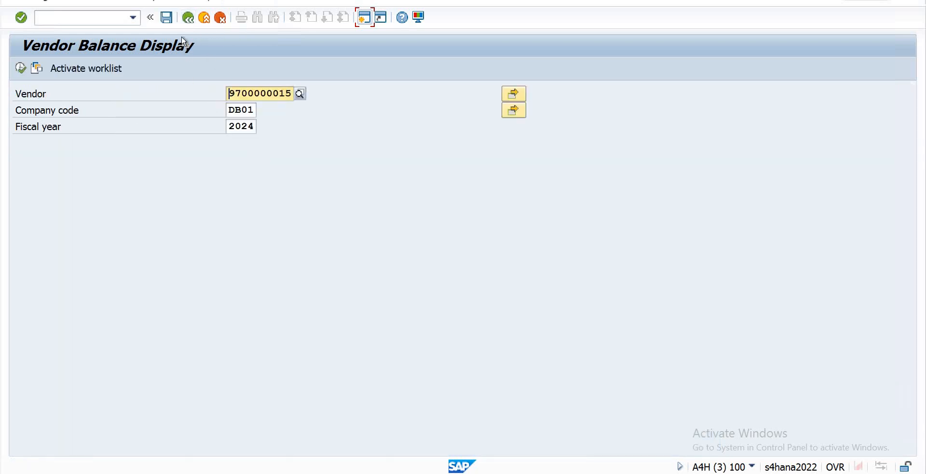
{"action": "key", "text": "F3"}
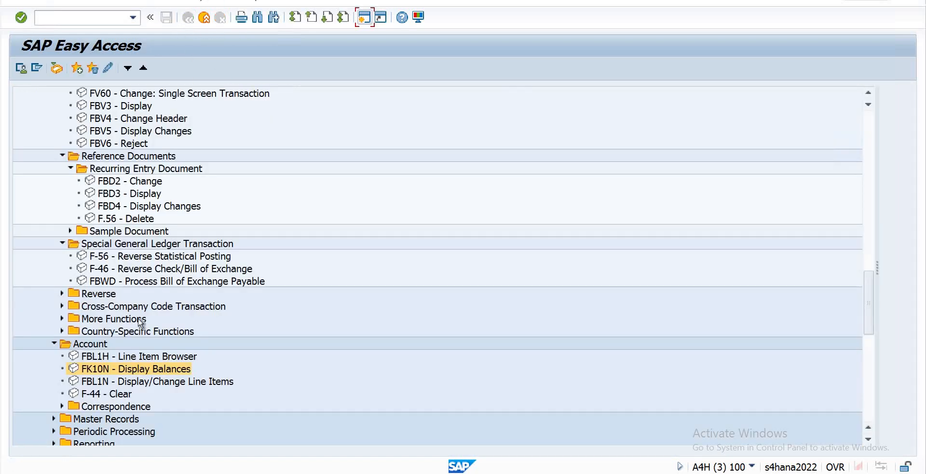
{"action": "right_click", "coordinate": [101, 372]}
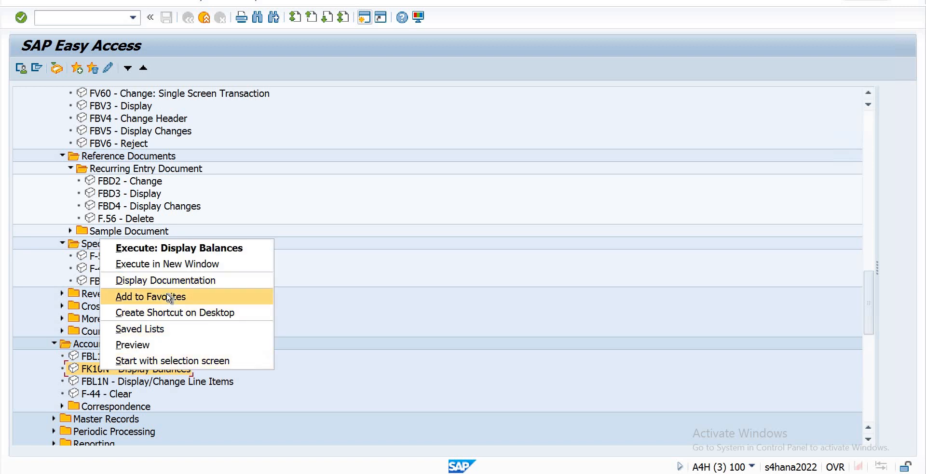
{"action": "left_click", "coordinate": [169, 298]}
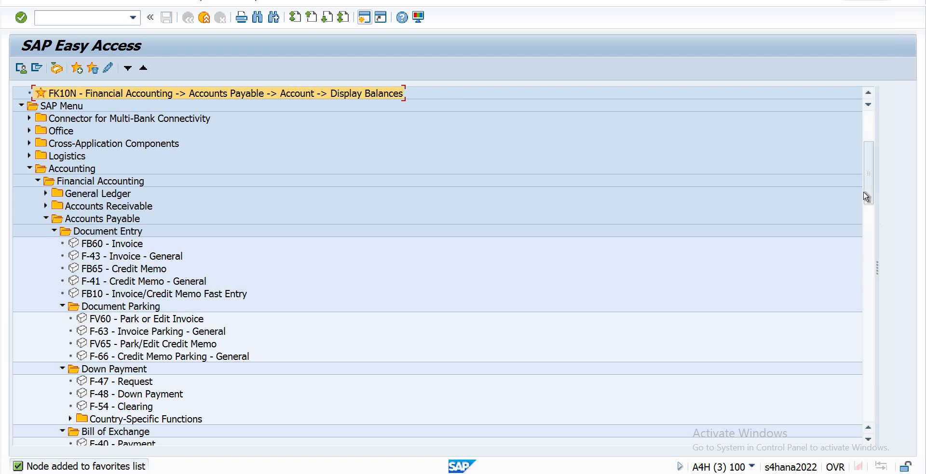
Step: Add FBL1N Display/Change Line Items from the Accounts Payable Account folder to the favorites
{"action": "scroll", "coordinate": [870, 227], "scroll_direction": "down", "scroll_amount": 7}
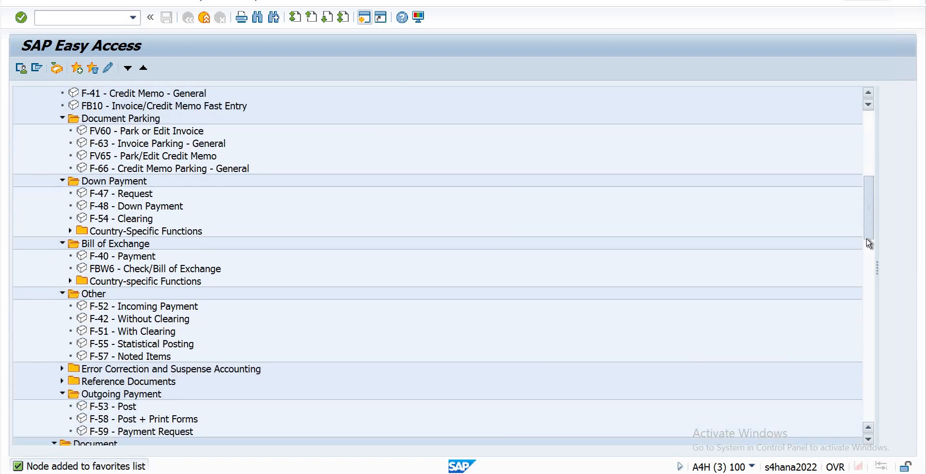
{"action": "scroll", "coordinate": [150, 416], "scroll_direction": "down", "scroll_amount": 1}
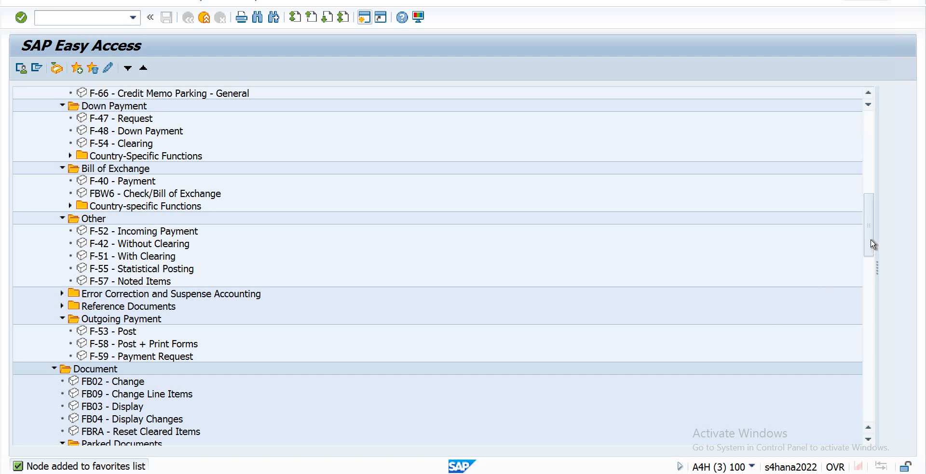
{"action": "scroll", "coordinate": [868, 269], "scroll_direction": "down", "scroll_amount": 4}
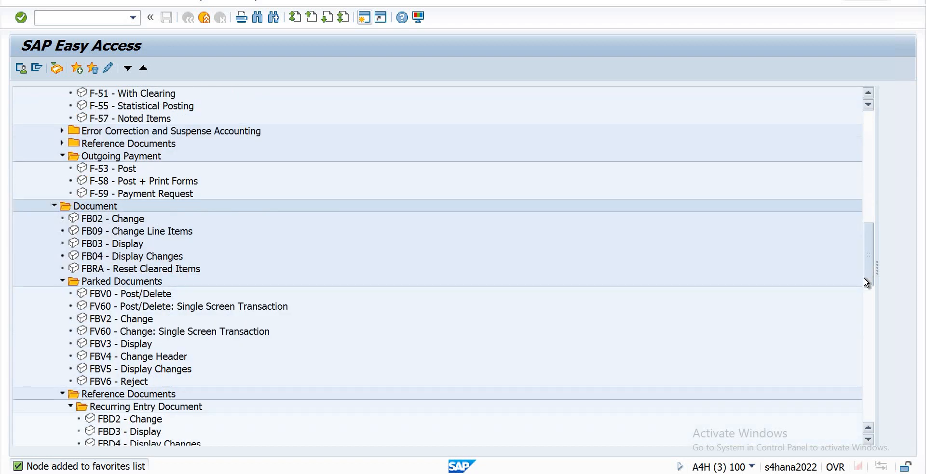
{"action": "scroll", "coordinate": [863, 311], "scroll_direction": "down", "scroll_amount": 6}
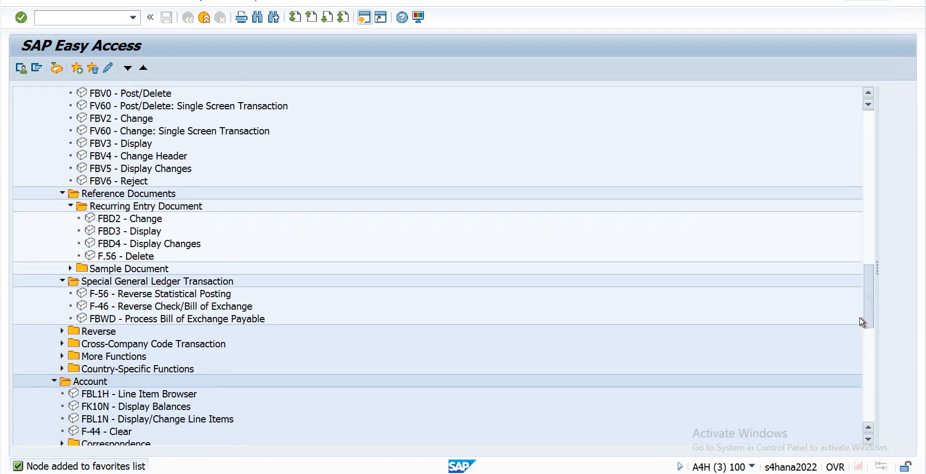
{"action": "scroll", "coordinate": [145, 436], "scroll_direction": "down", "scroll_amount": 1}
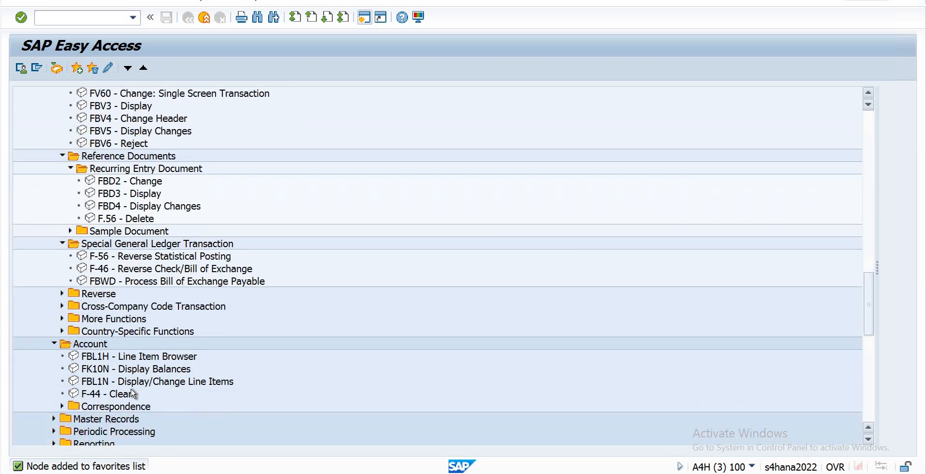
{"action": "right_click", "coordinate": [155, 382]}
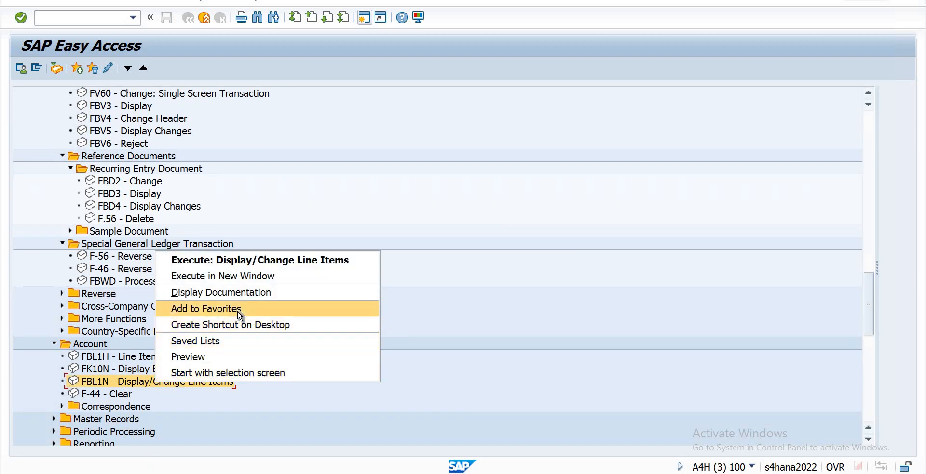
{"action": "left_click", "coordinate": [238, 312]}
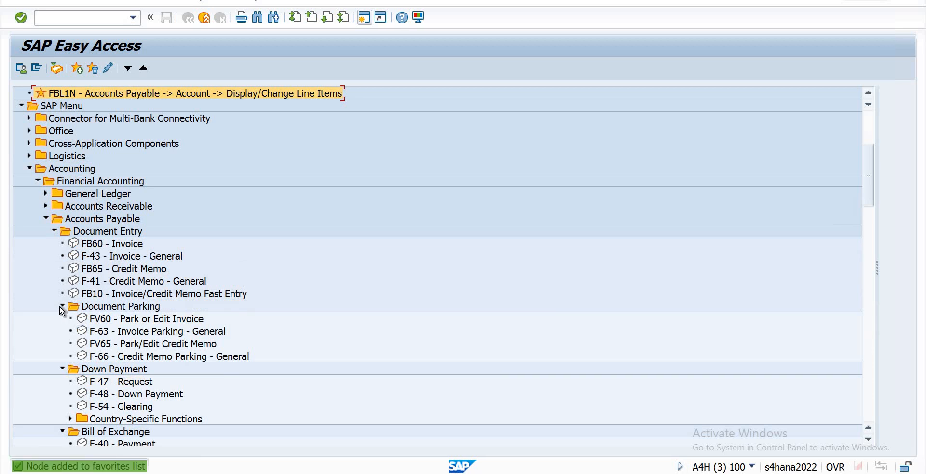
Step: Add the Document Parking transactions FV60 Park or Edit Invoice, F-66 Credit Memo Parking - General and FV65 Park/Edit Credit Memo to the favorites
{"action": "left_click", "coordinate": [129, 322]}
{"action": "right_click", "coordinate": [129, 326]}
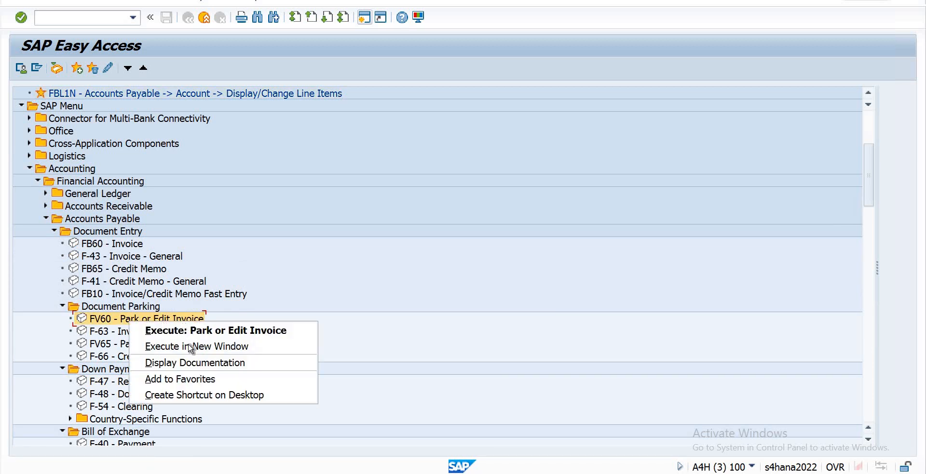
{"action": "left_click", "coordinate": [178, 380]}
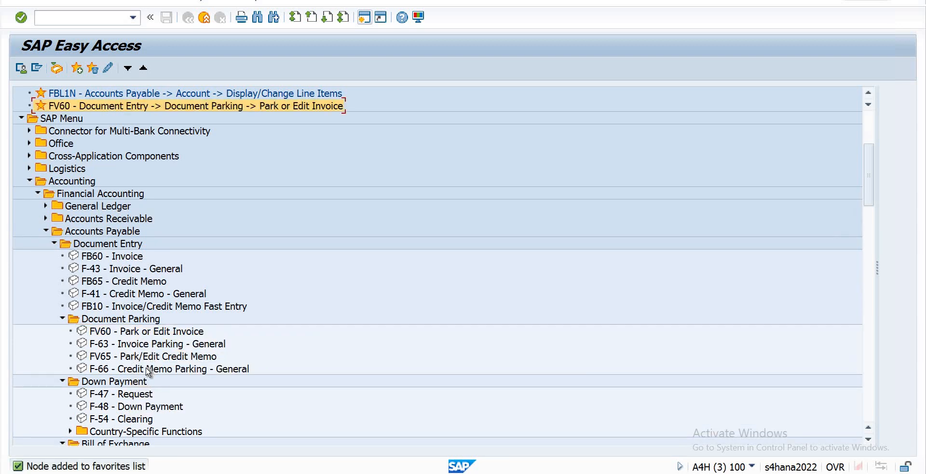
{"action": "right_click", "coordinate": [148, 371]}
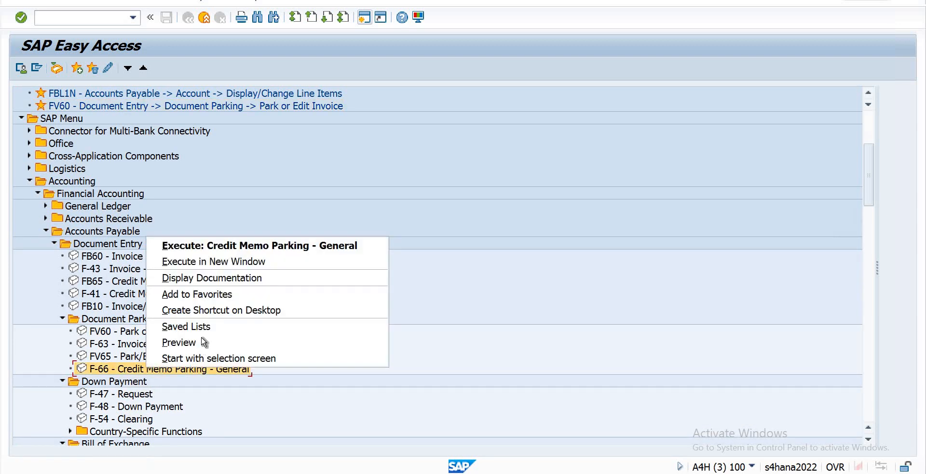
{"action": "left_click", "coordinate": [201, 297]}
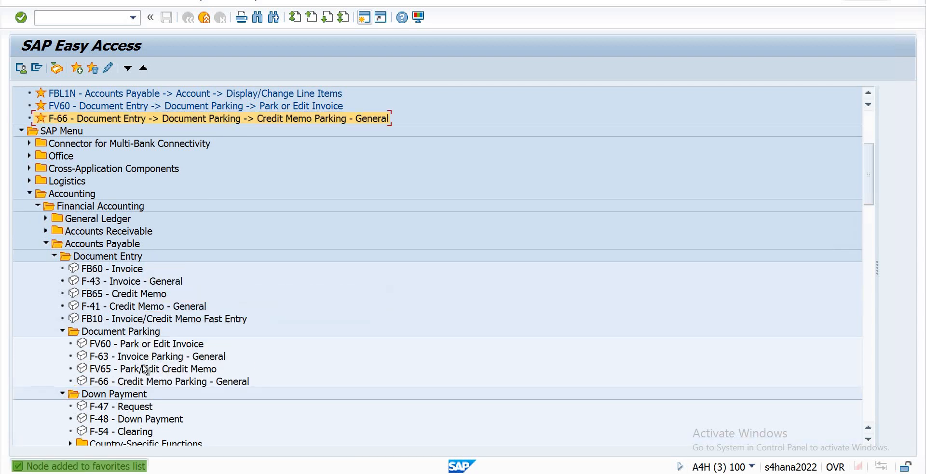
{"action": "right_click", "coordinate": [145, 370]}
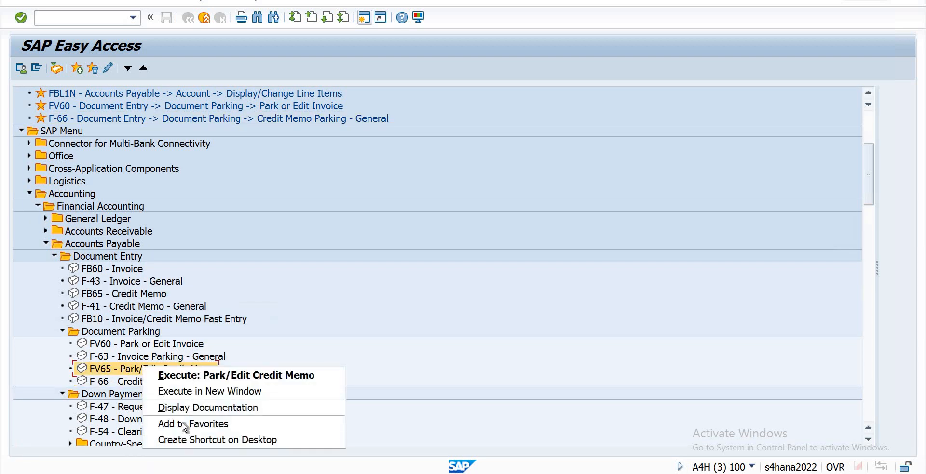
{"action": "left_click", "coordinate": [184, 426]}
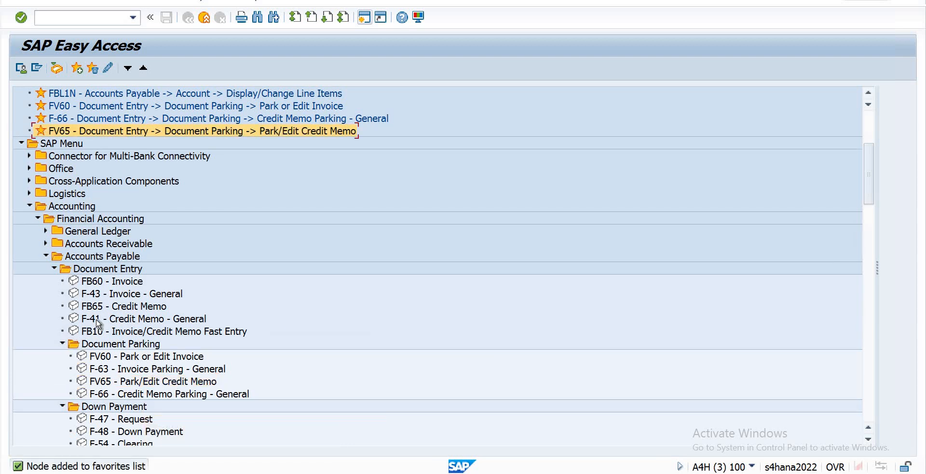
Step: Add F-41 Credit Memo - General from the Document Entry folder to the favorites
{"action": "right_click", "coordinate": [98, 324]}
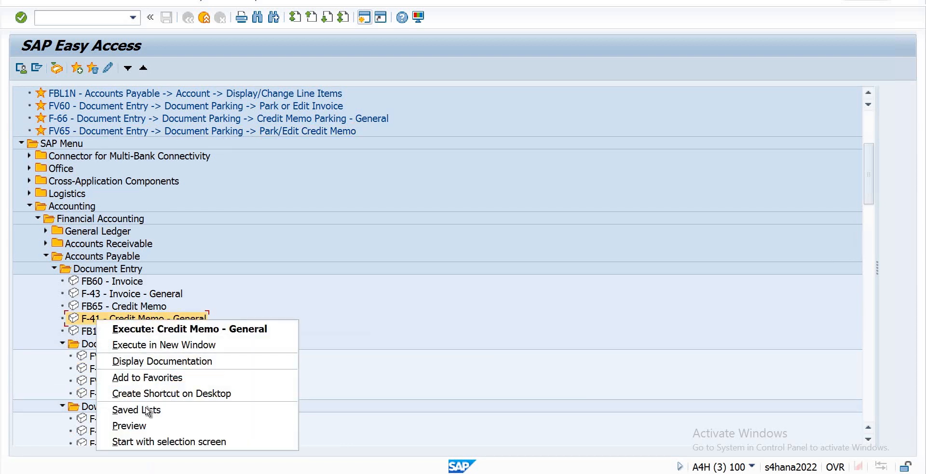
{"action": "key", "text": "Down"}
{"action": "key", "text": "Down"}
{"action": "key", "text": "Down"}
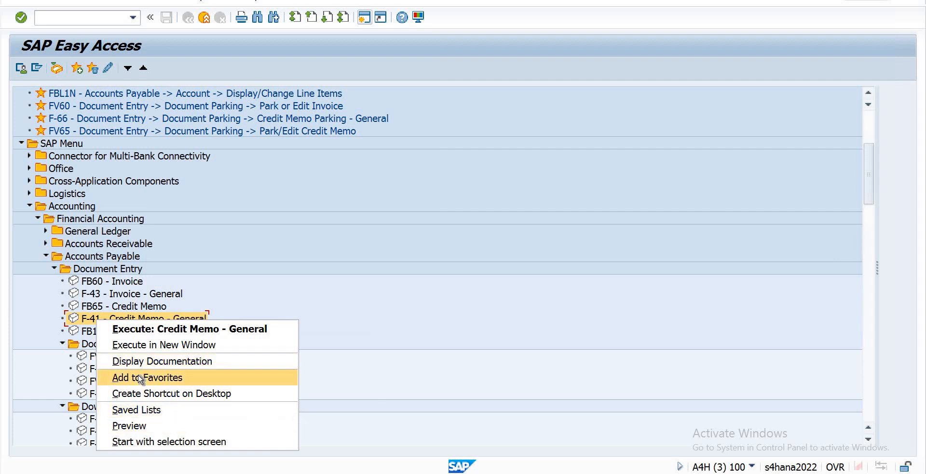
{"action": "left_click", "coordinate": [133, 378]}
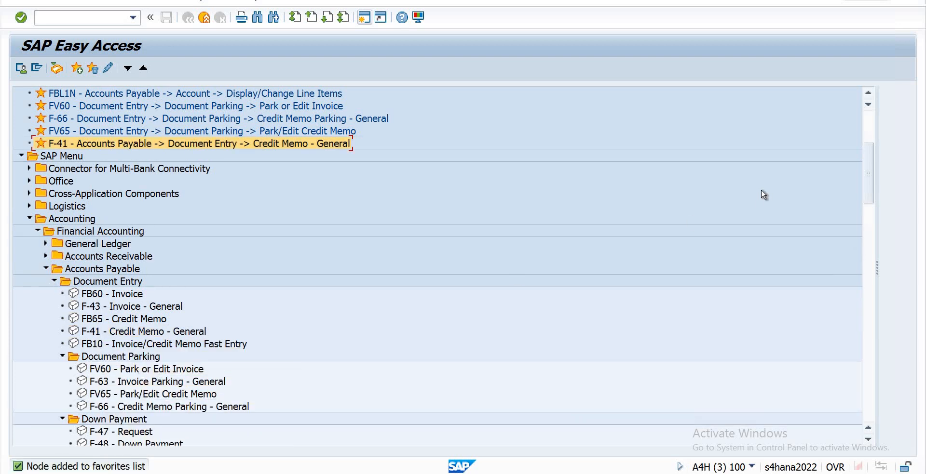
Step: Add F-53 Post from the Outgoing Payment folder to the favorites
{"action": "scroll", "coordinate": [869, 229], "scroll_direction": "down", "scroll_amount": 7}
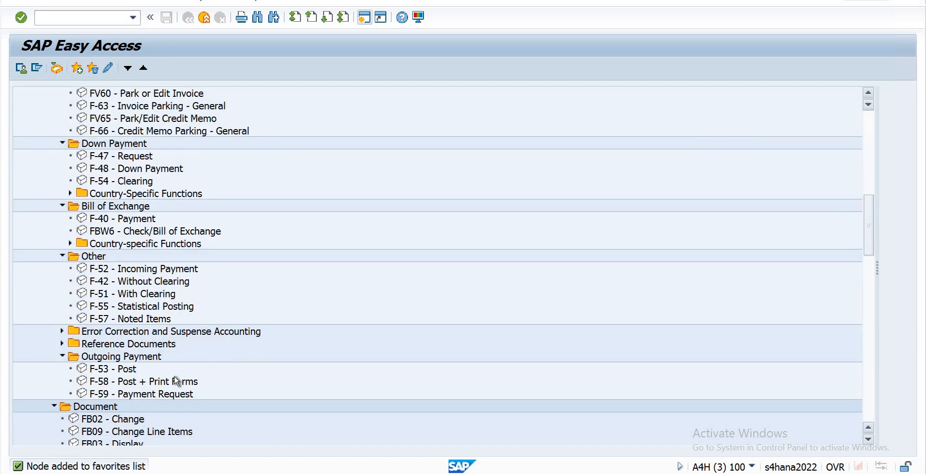
{"action": "right_click", "coordinate": [121, 369]}
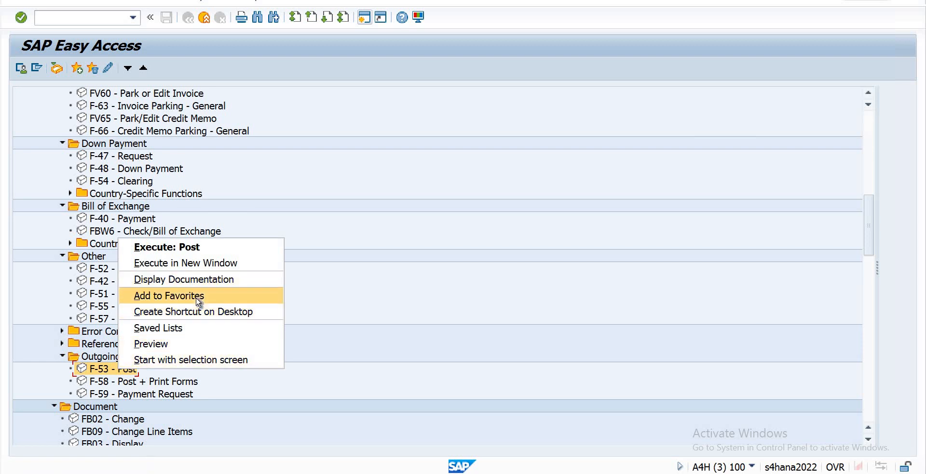
{"action": "left_click", "coordinate": [198, 297]}
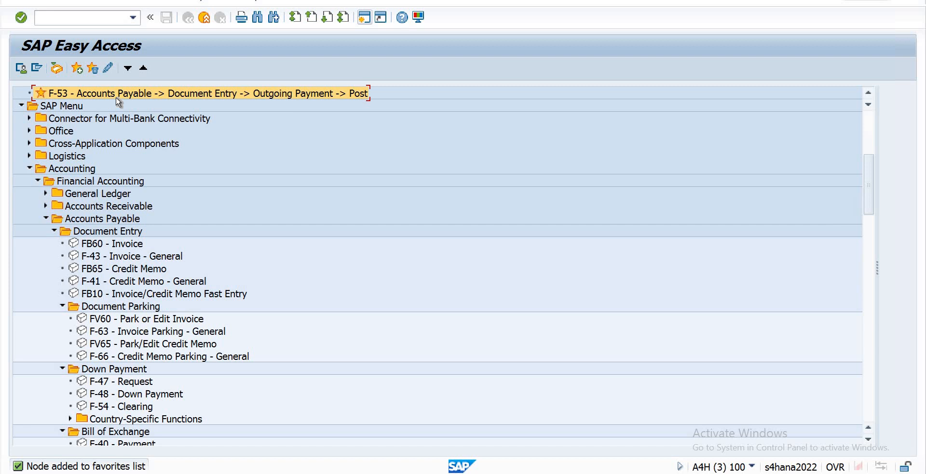
Step: Open F-53 Post Outgoing Payments from the favorites, set the document date to 28.02.2024 and move on to the house bank data
{"action": "double_click", "coordinate": [117, 94]}
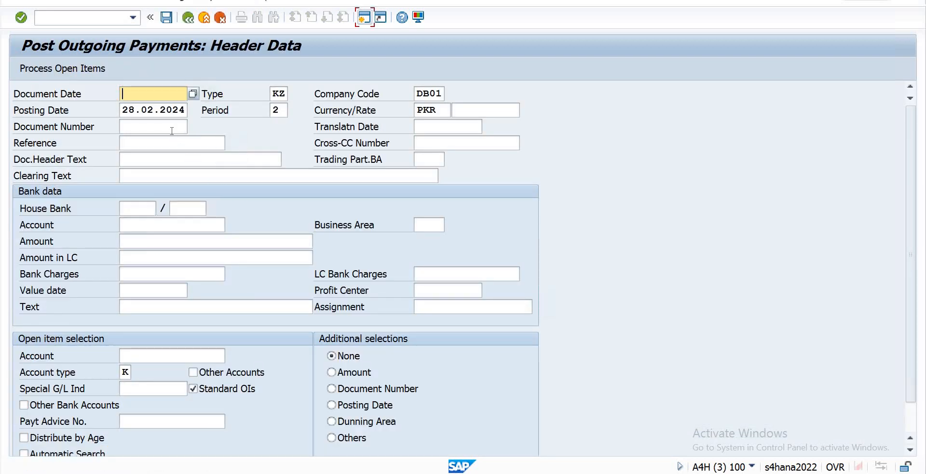
{"action": "type", "text": "28"}
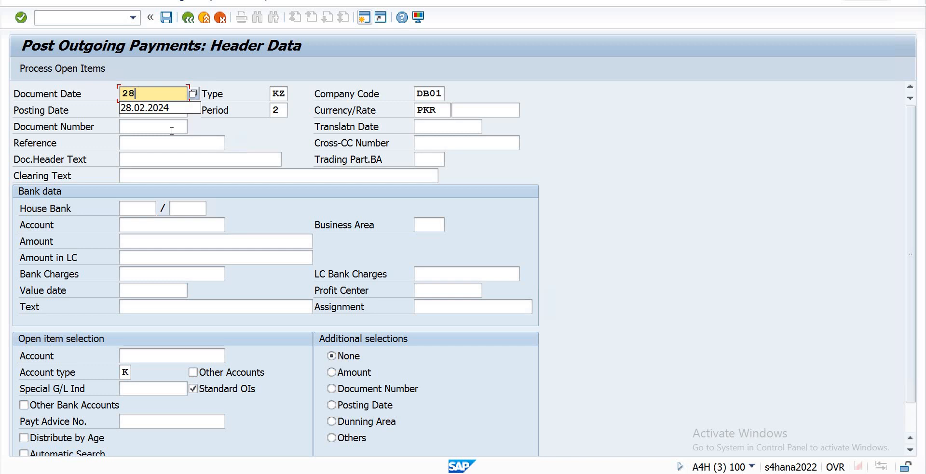
{"action": "type", "text": ".2024"}
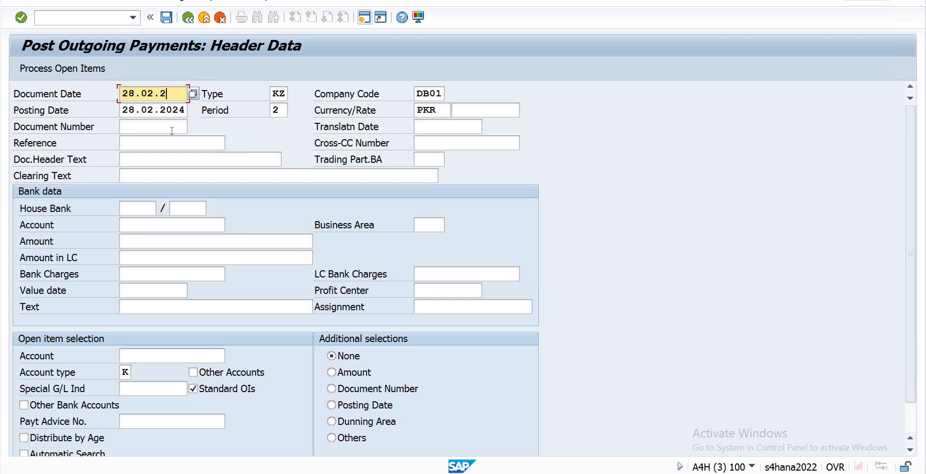
{"action": "key", "text": "Tab"}
{"action": "key", "text": "Tab"}
{"action": "key", "text": "Tab"}
{"action": "key", "text": "Tab"}
{"action": "key", "text": "Tab"}
{"action": "key", "text": "Tab"}
{"action": "key", "text": "Tab"}
{"action": "key", "text": "Tab"}
{"action": "key", "text": "Tab"}
{"action": "key", "text": "Tab"}
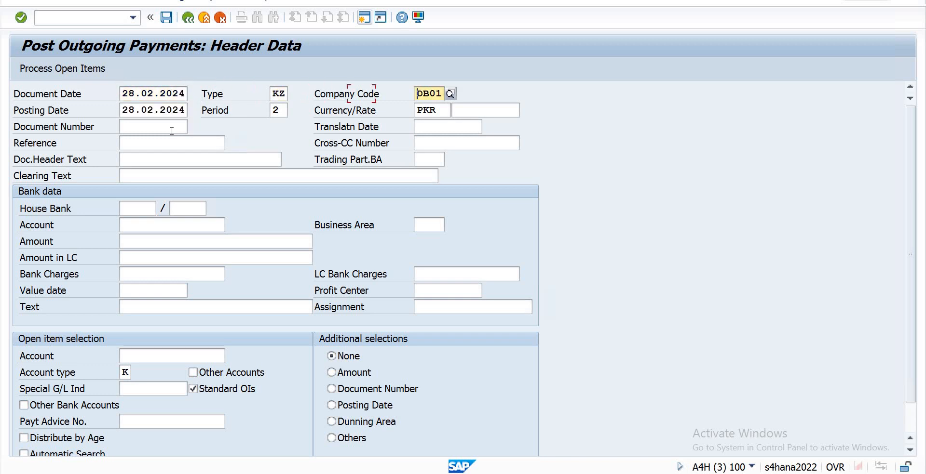
{"action": "key", "text": "Tab"}
{"action": "key", "text": "Tab"}
{"action": "key", "text": "Tab"}
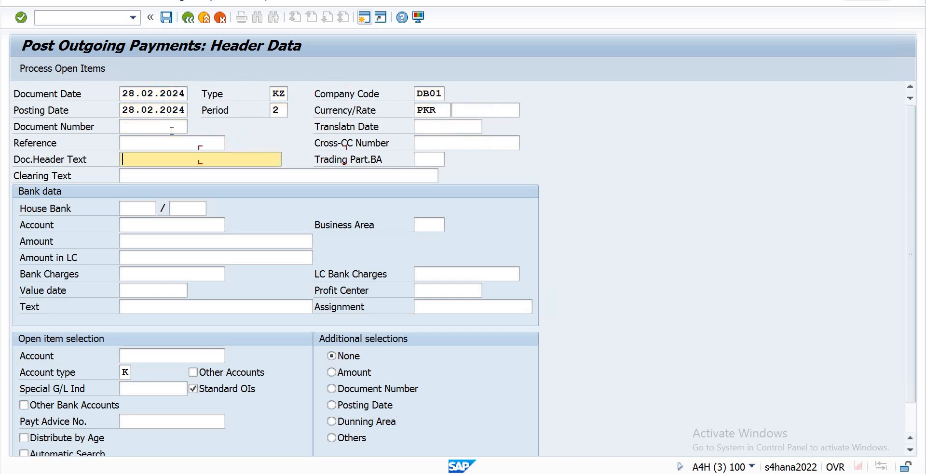
{"action": "key", "text": "Tab"}
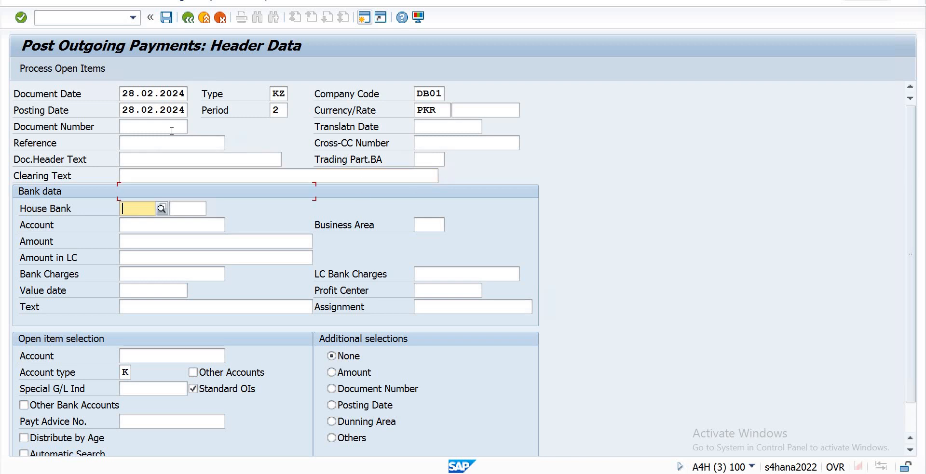
{"action": "key", "text": "Tab"}
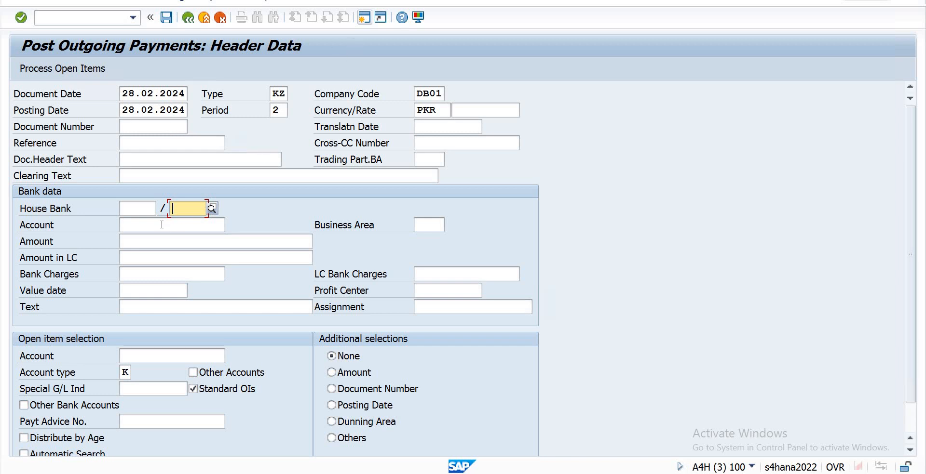
Step: Try to look up the bank data account beginning with 100 for the outgoing payment, and return to the SAP menu
{"action": "left_click", "coordinate": [127, 225]}
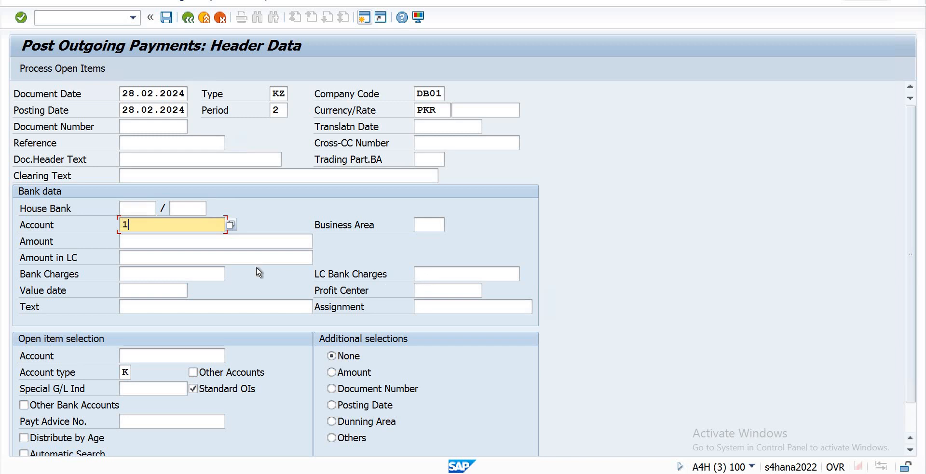
{"action": "type", "text": "00"}
{"action": "left_click", "coordinate": [234, 228]}
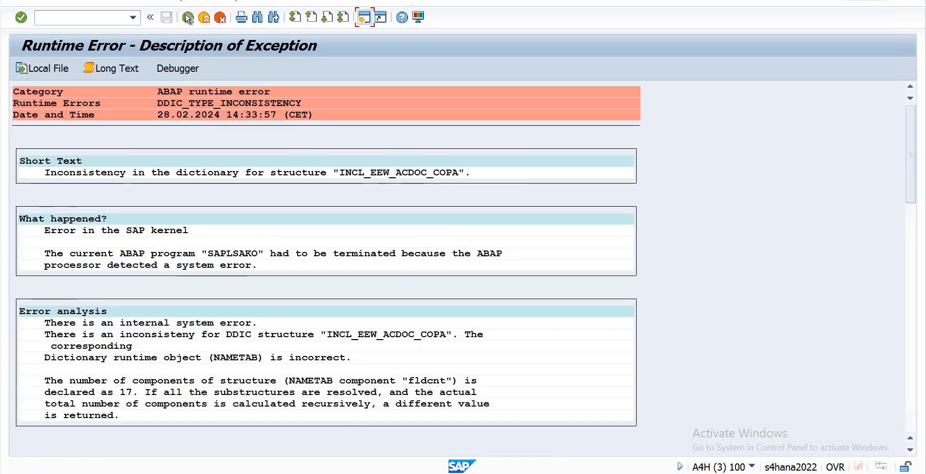
{"action": "left_click", "coordinate": [188, 22]}
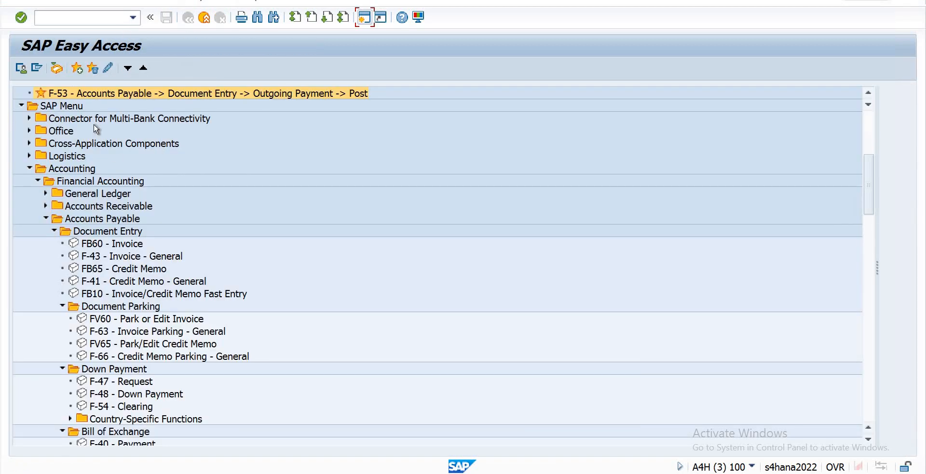
Step: Try to reopen F-53 Post Outgoing Payments from the favorites and again from the Outgoing Payment folder
{"action": "double_click", "coordinate": [87, 96]}
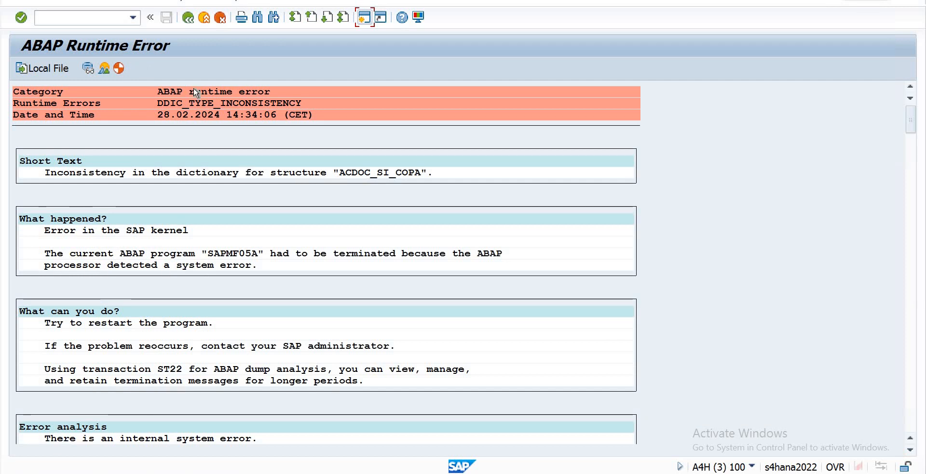
{"action": "left_click", "coordinate": [189, 20]}
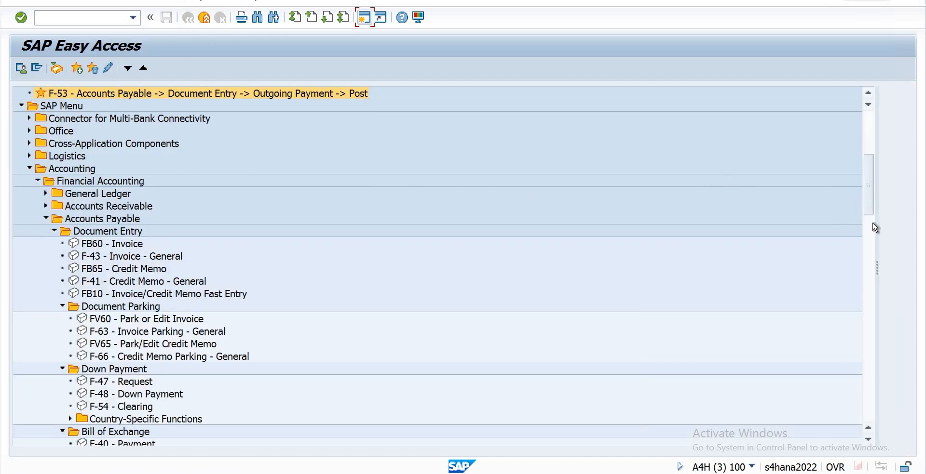
{"action": "scroll", "coordinate": [875, 228], "scroll_direction": "down", "scroll_amount": 6}
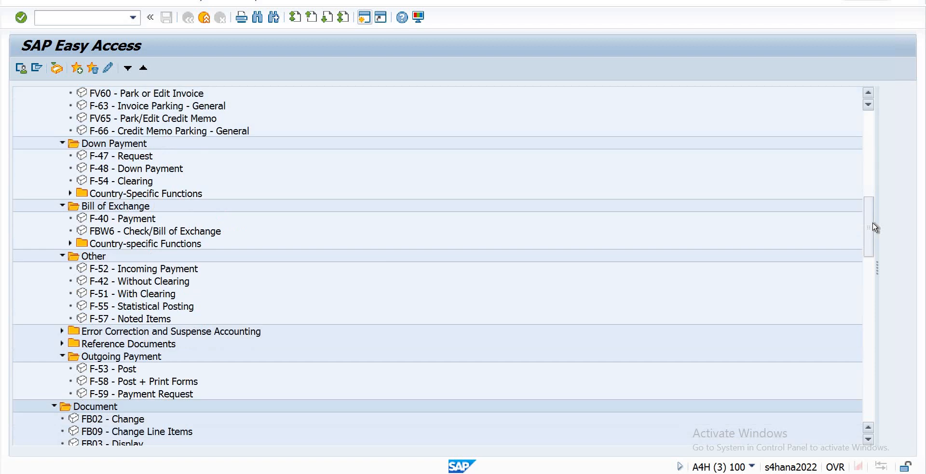
{"action": "left_click", "coordinate": [105, 369]}
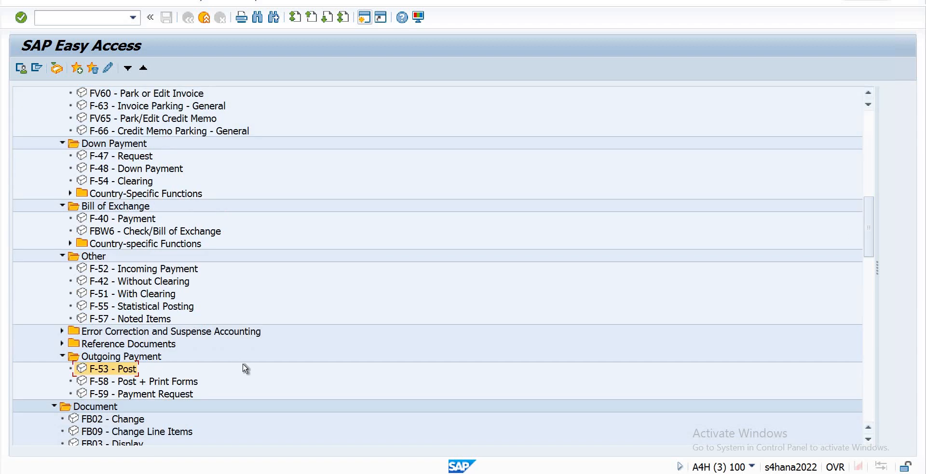
{"action": "double_click", "coordinate": [107, 371]}
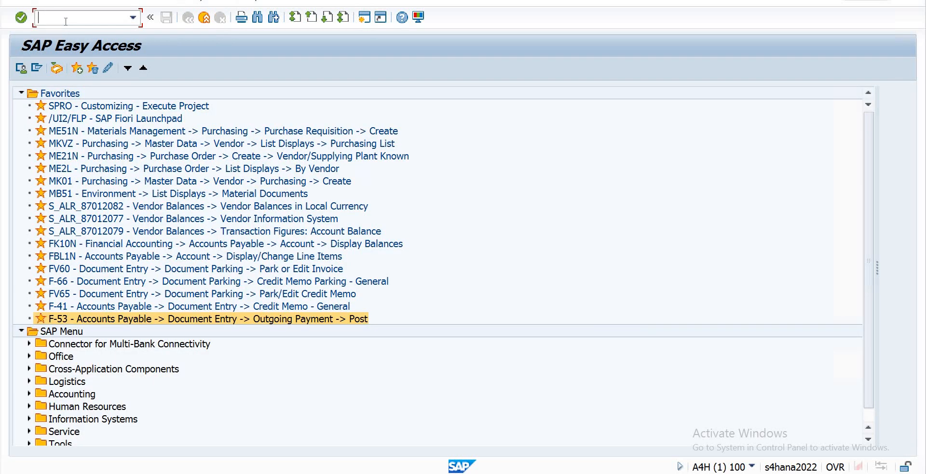
Step: Start F-53 Post Outgoing Payments from the favorites in SAP session 1
{"action": "double_click", "coordinate": [84, 320]}
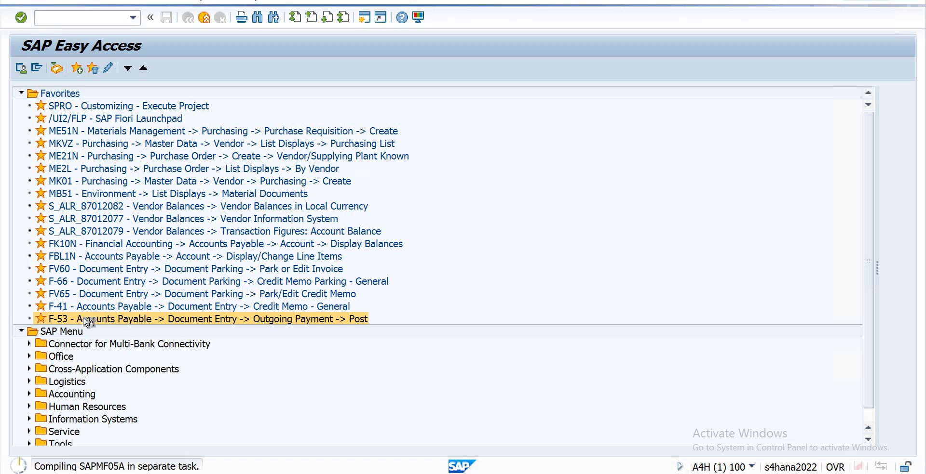